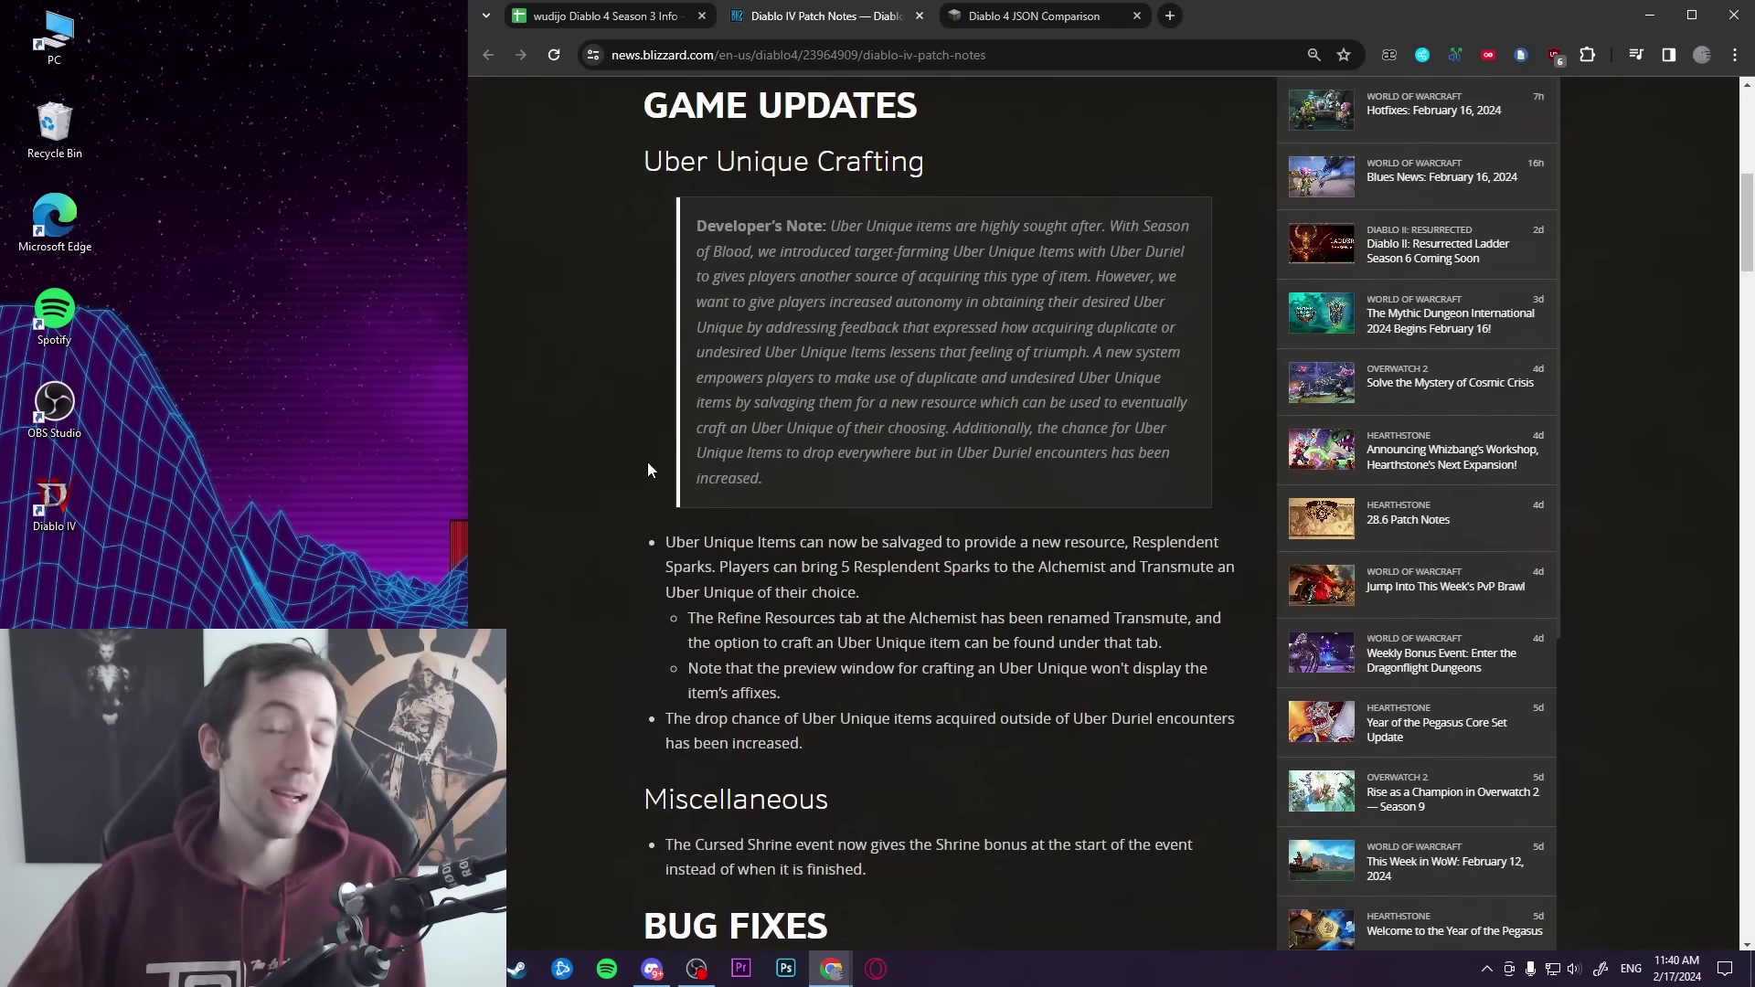
# Review the 1.3.2 Build #49764 heading and the Uber Unique Crafting developer's note in the patch notes
pyautogui.scroll(2, 648, 462)
pyautogui.moveTo(672, 190); pyautogui.dragTo(793, 190)
pyautogui.click(579, 487)
pyautogui.click(653, 212)
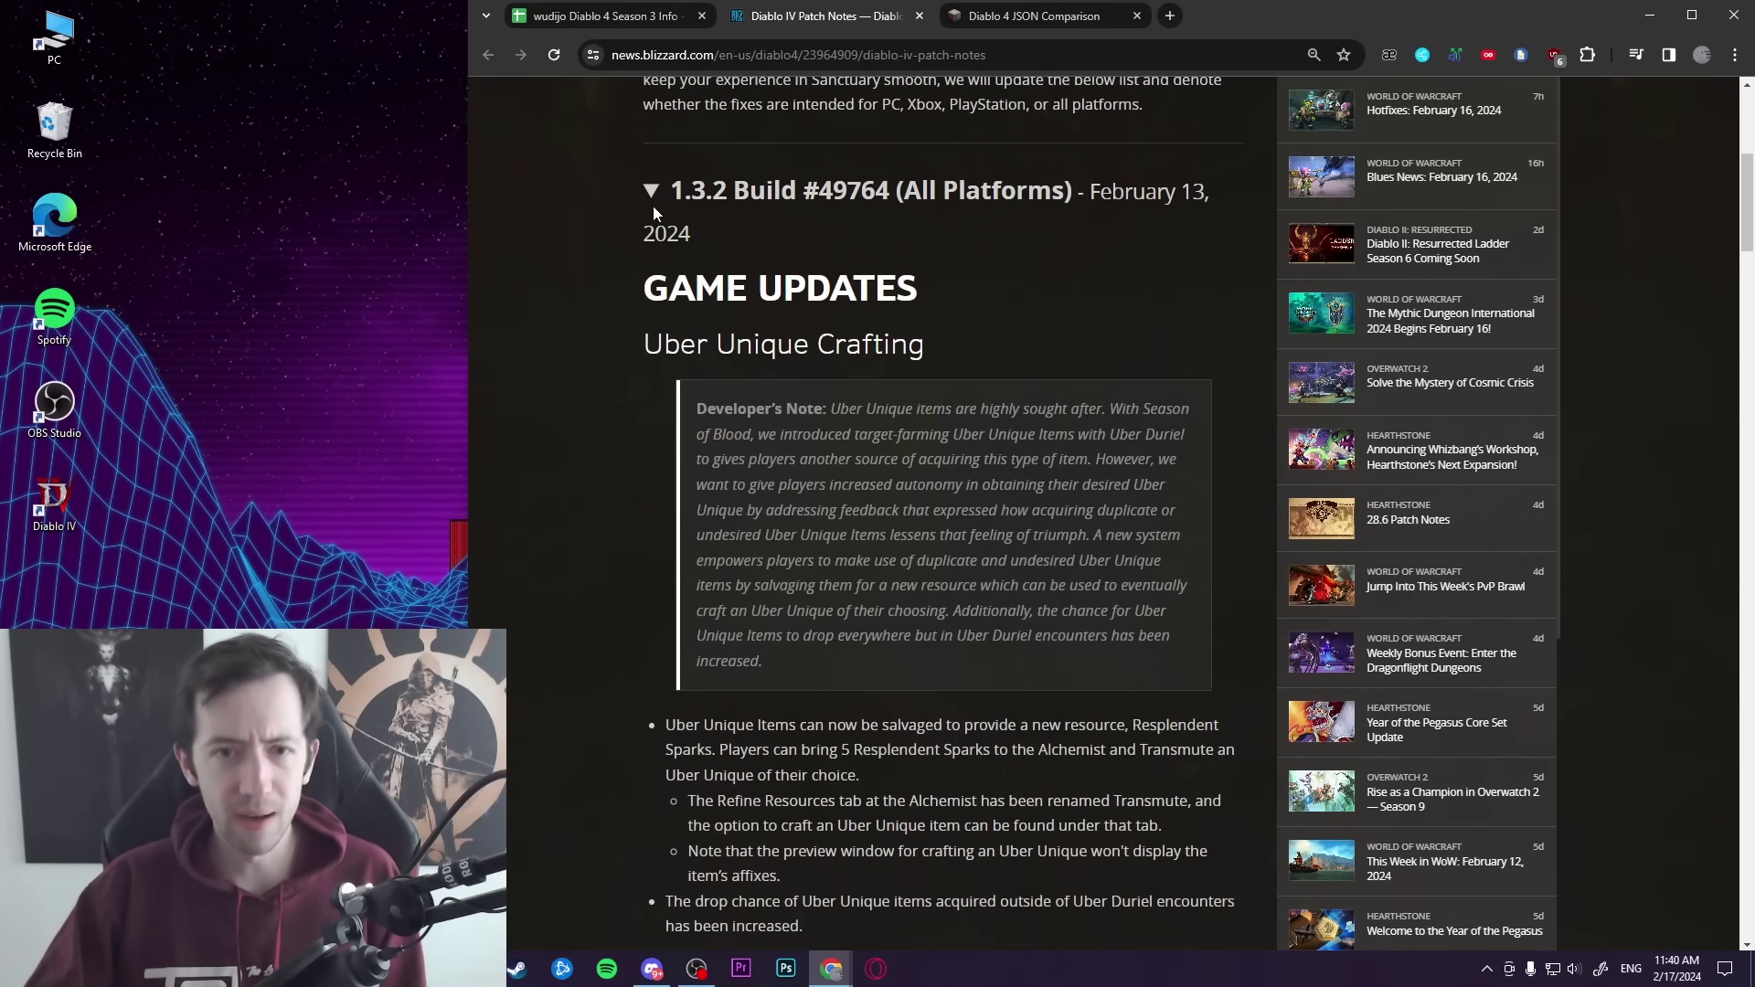
pyautogui.scroll(-1, 570, 446)
pyautogui.scroll(-1, 570, 450)
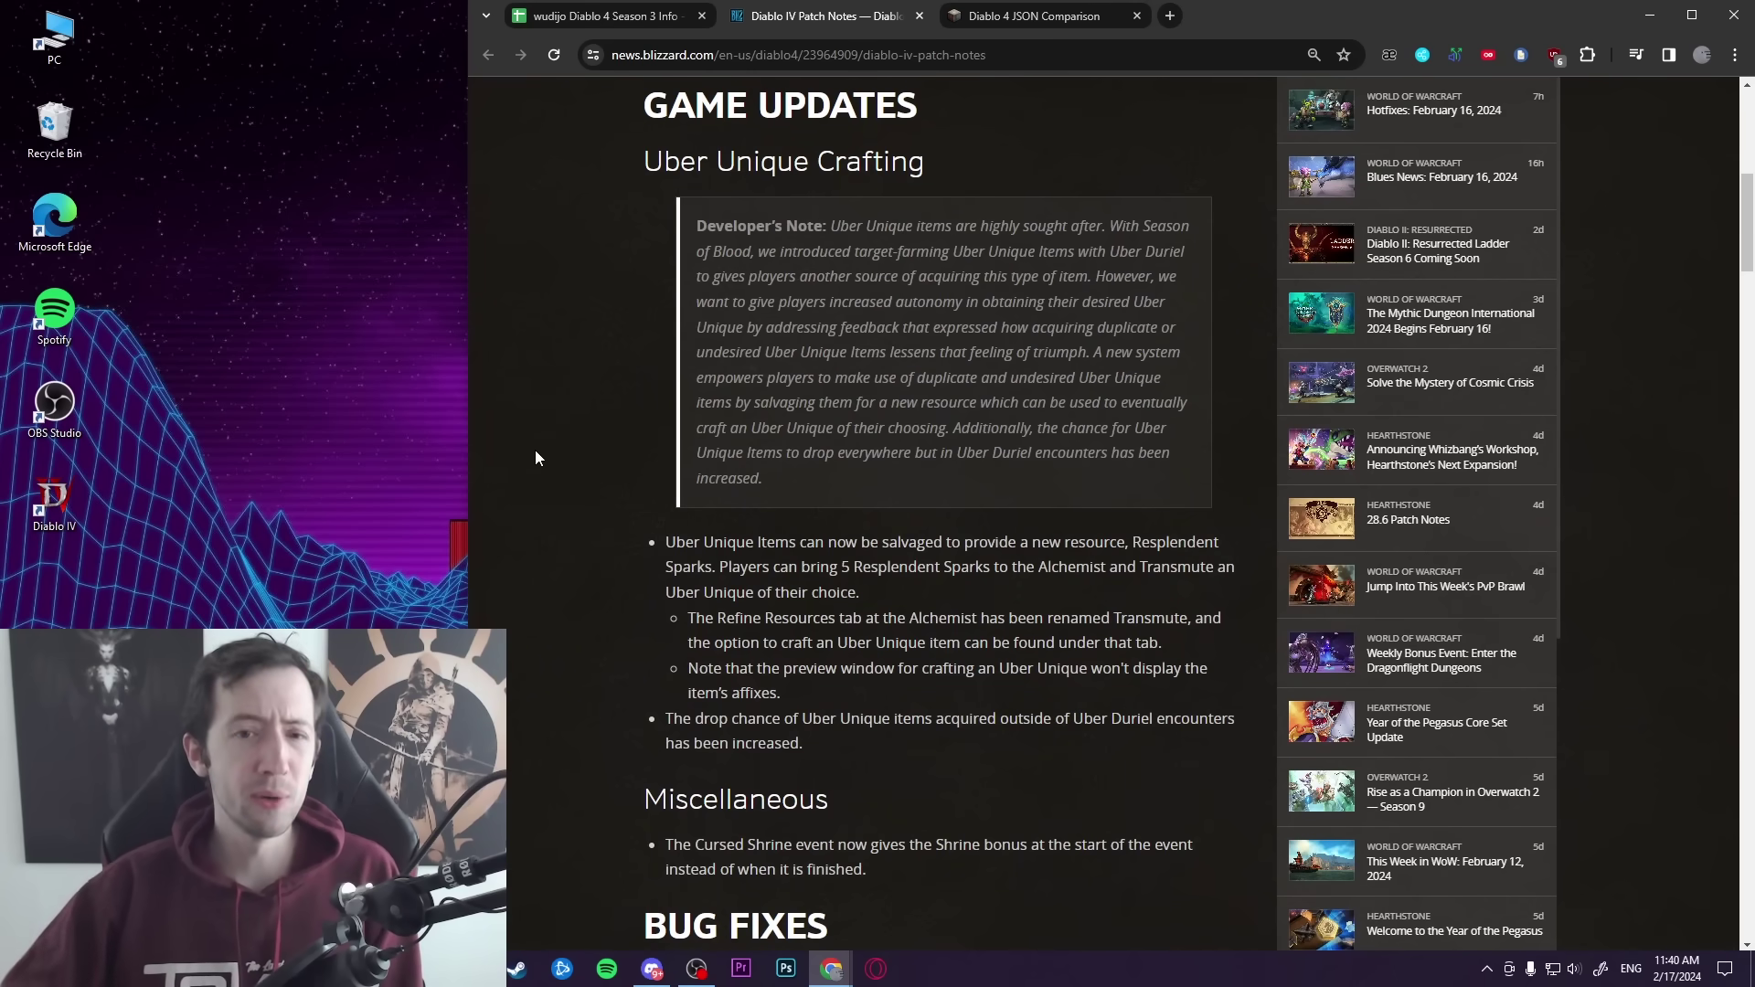
# Highlight the patch note lines on transmuting Resplendent Sparks at the Alchemist and on Uber Unique drop chance outside Uber Duriel encounters
pyautogui.moveTo(845, 567); pyautogui.dragTo(903, 591)
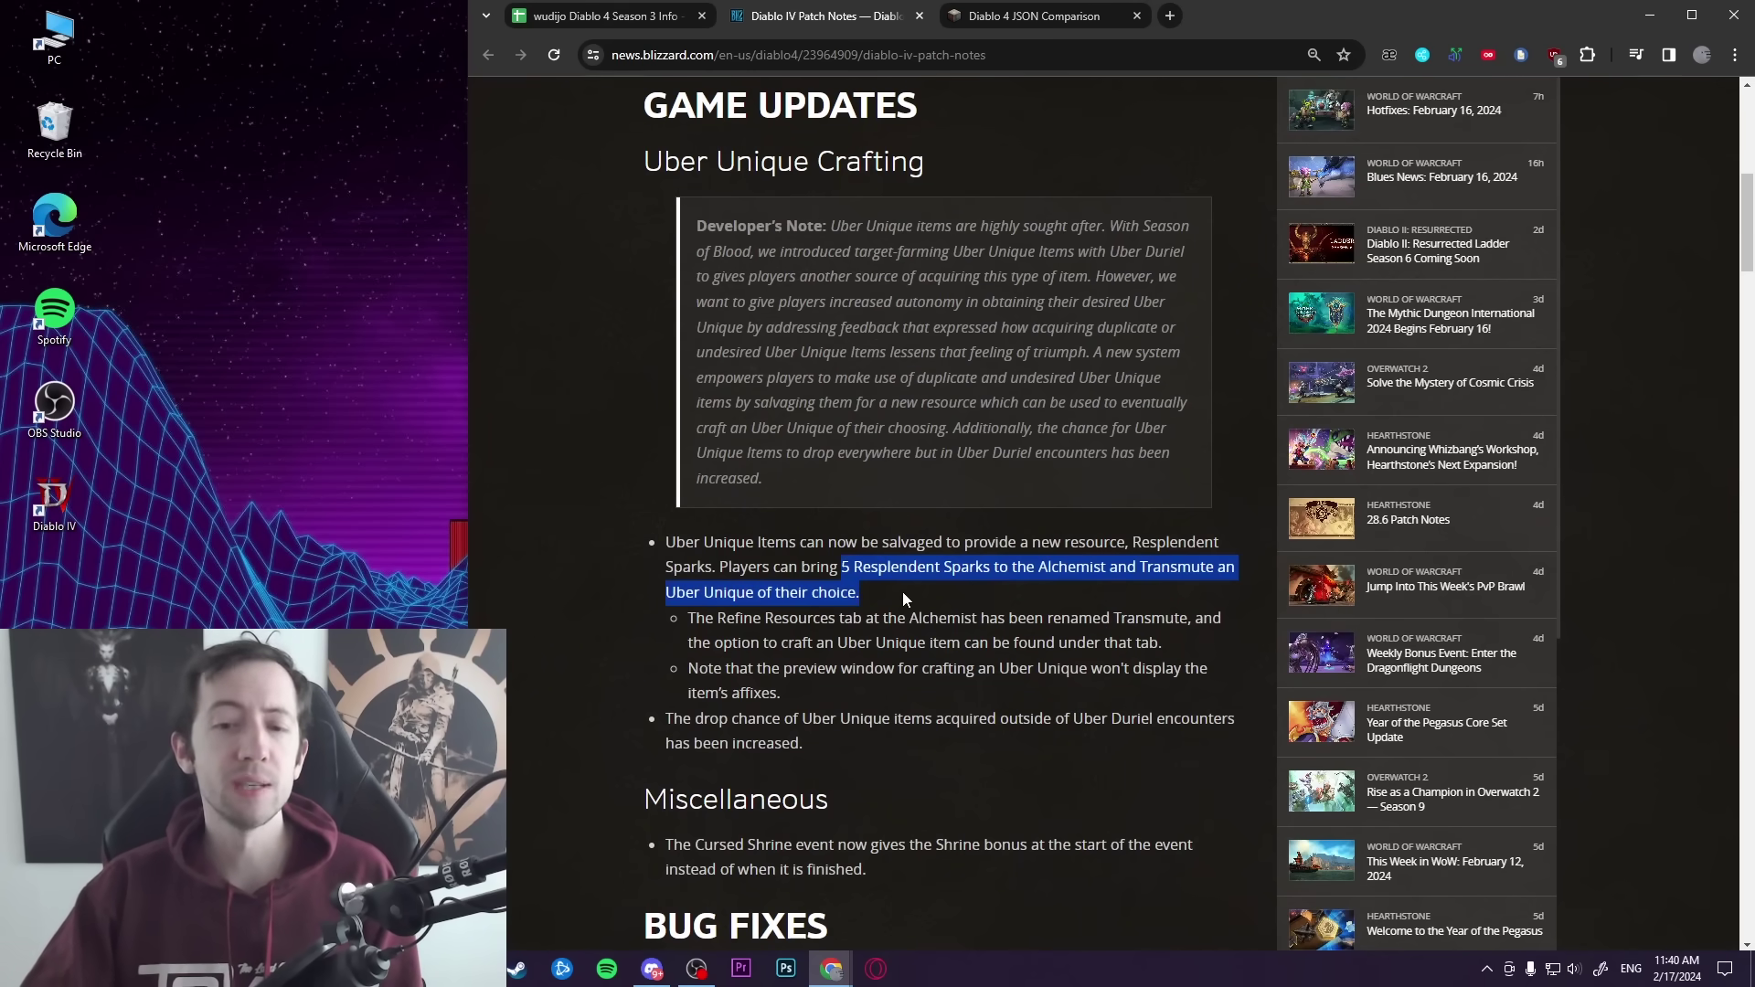
pyautogui.click(673, 661)
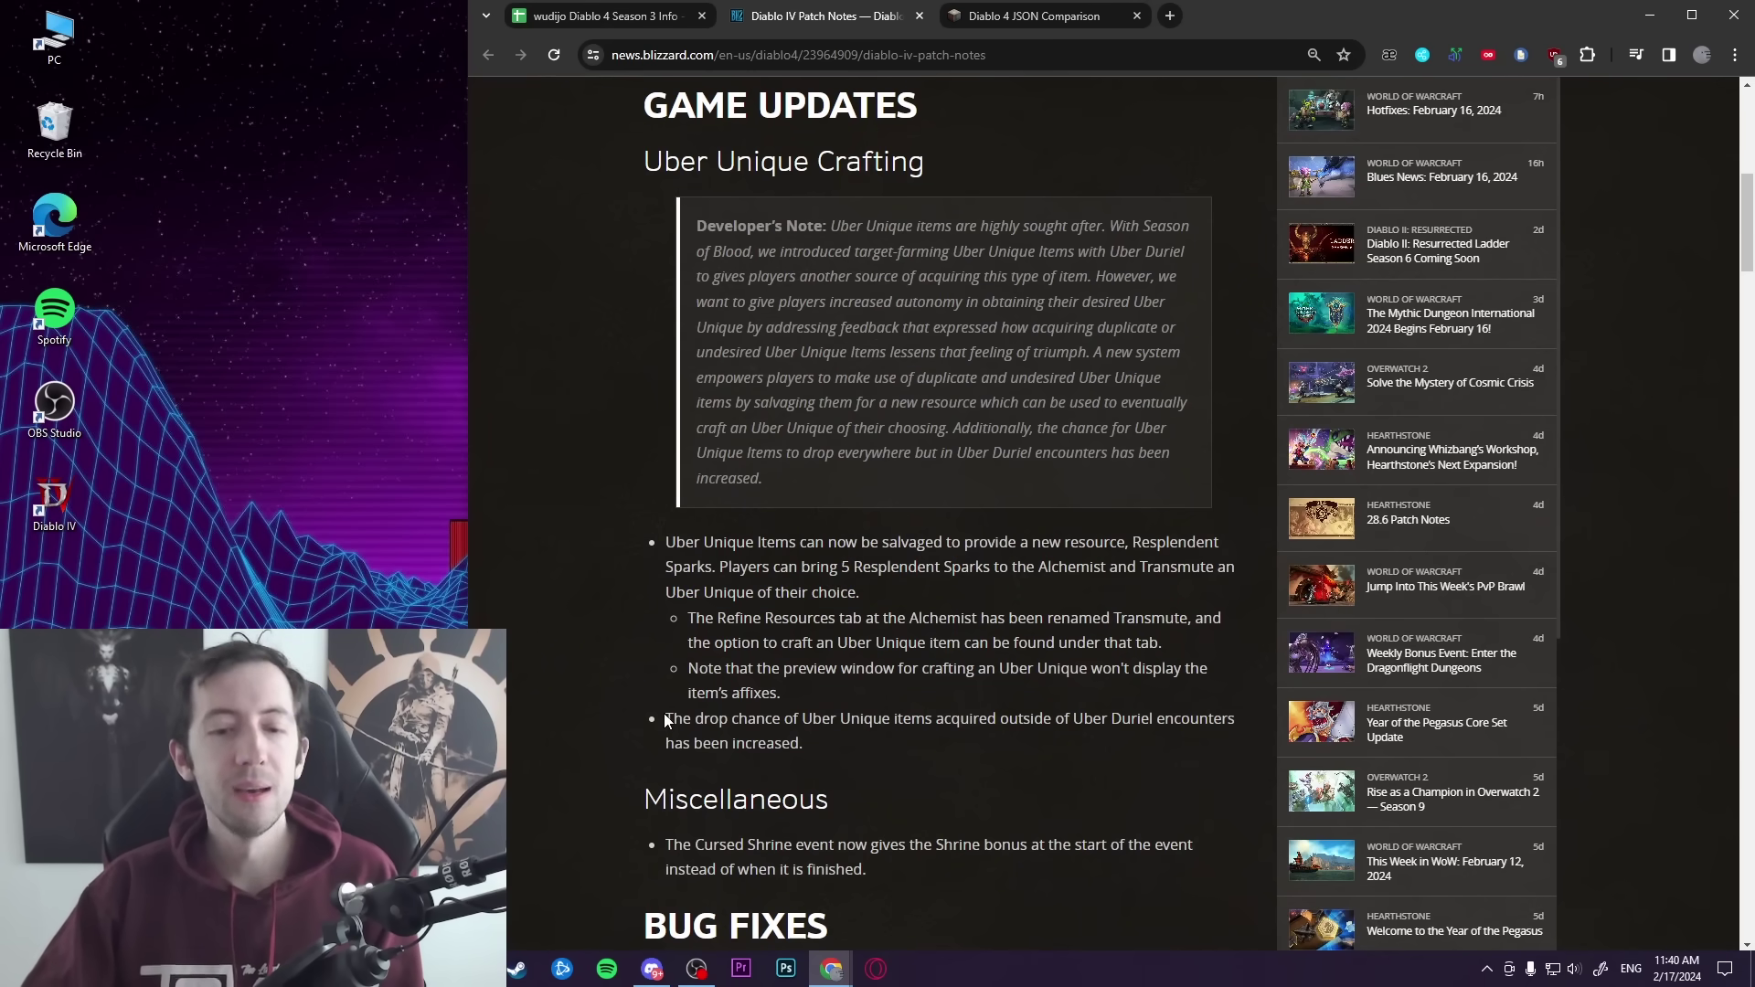
pyautogui.moveTo(664, 715); pyautogui.dragTo(872, 736)
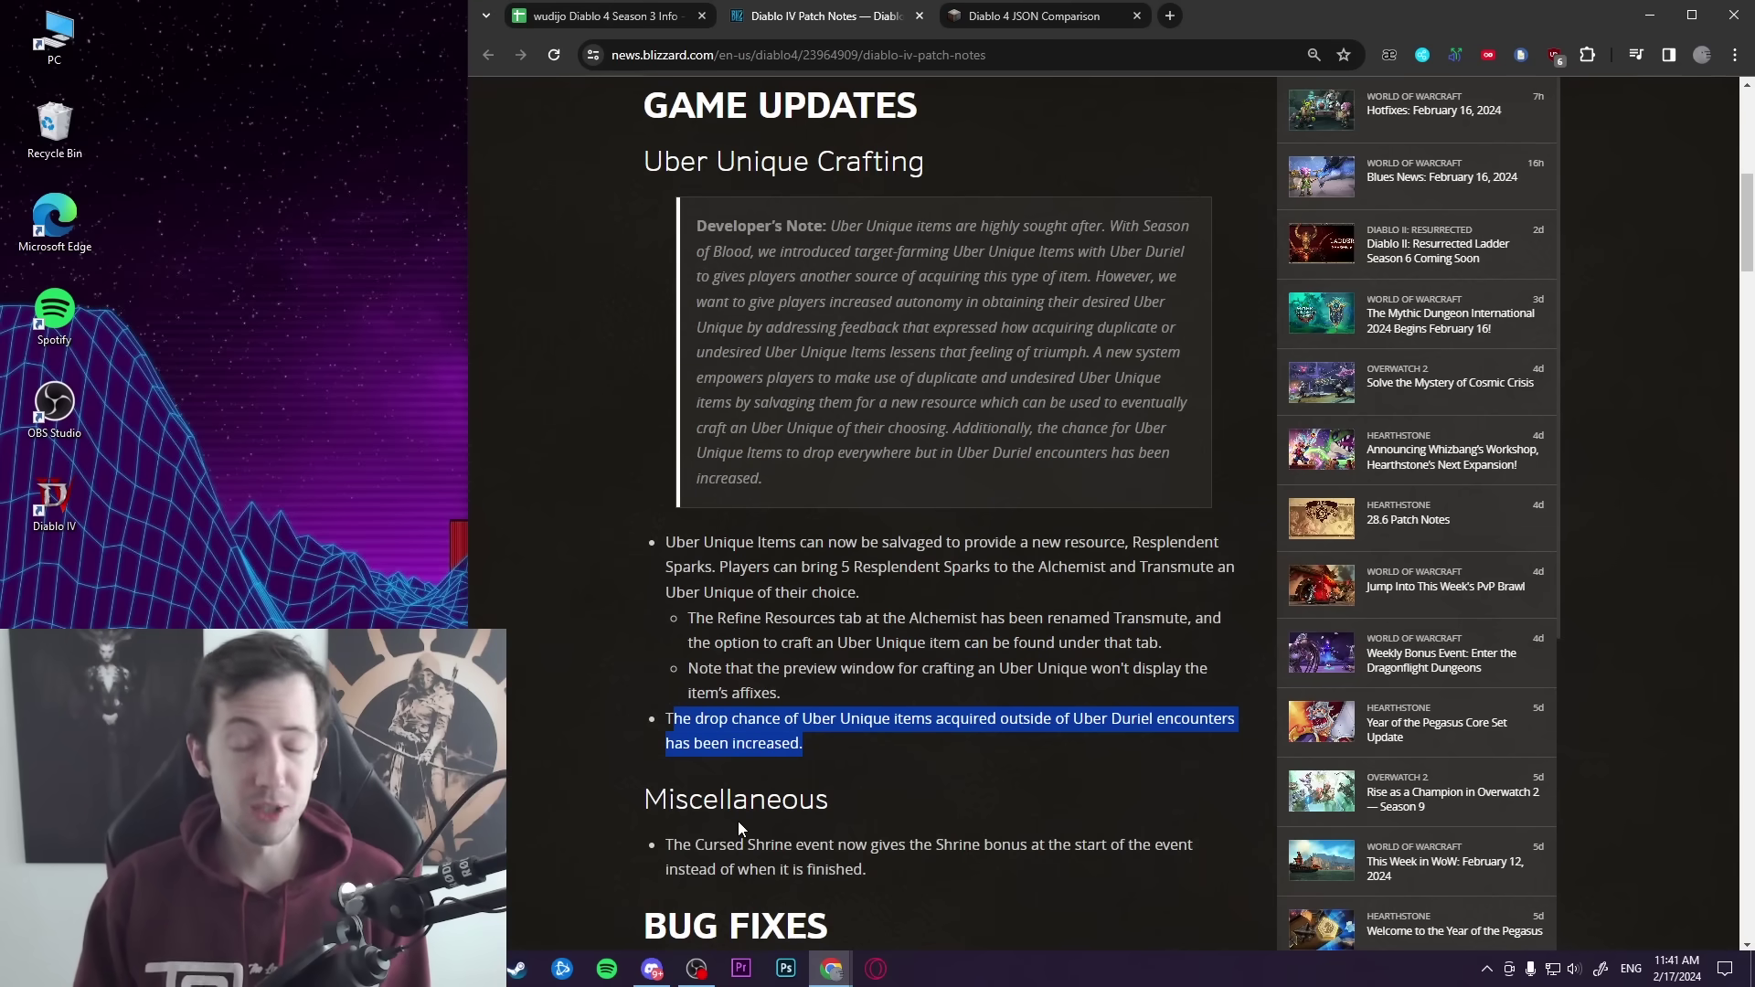
pyautogui.click(628, 402)
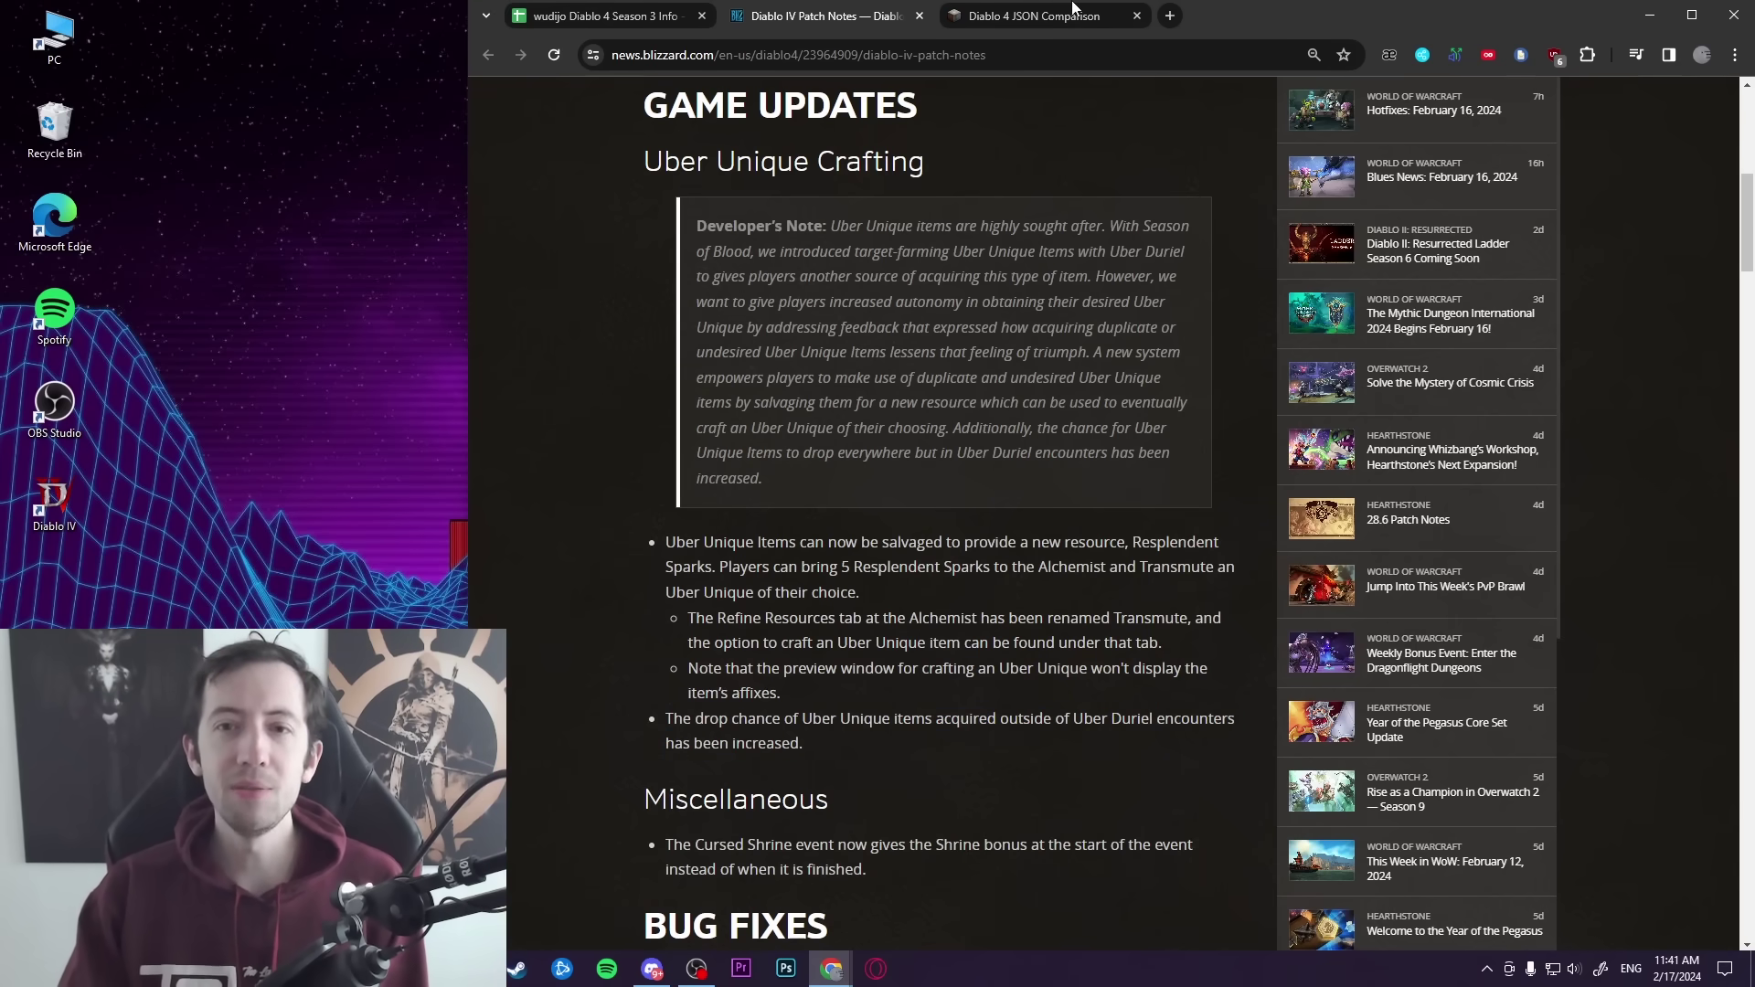
# Bring up the Diablo 4 JSON Comparison page and look through its changes from the beginning down to the generic unique item entries
pyautogui.click(1075, 11)
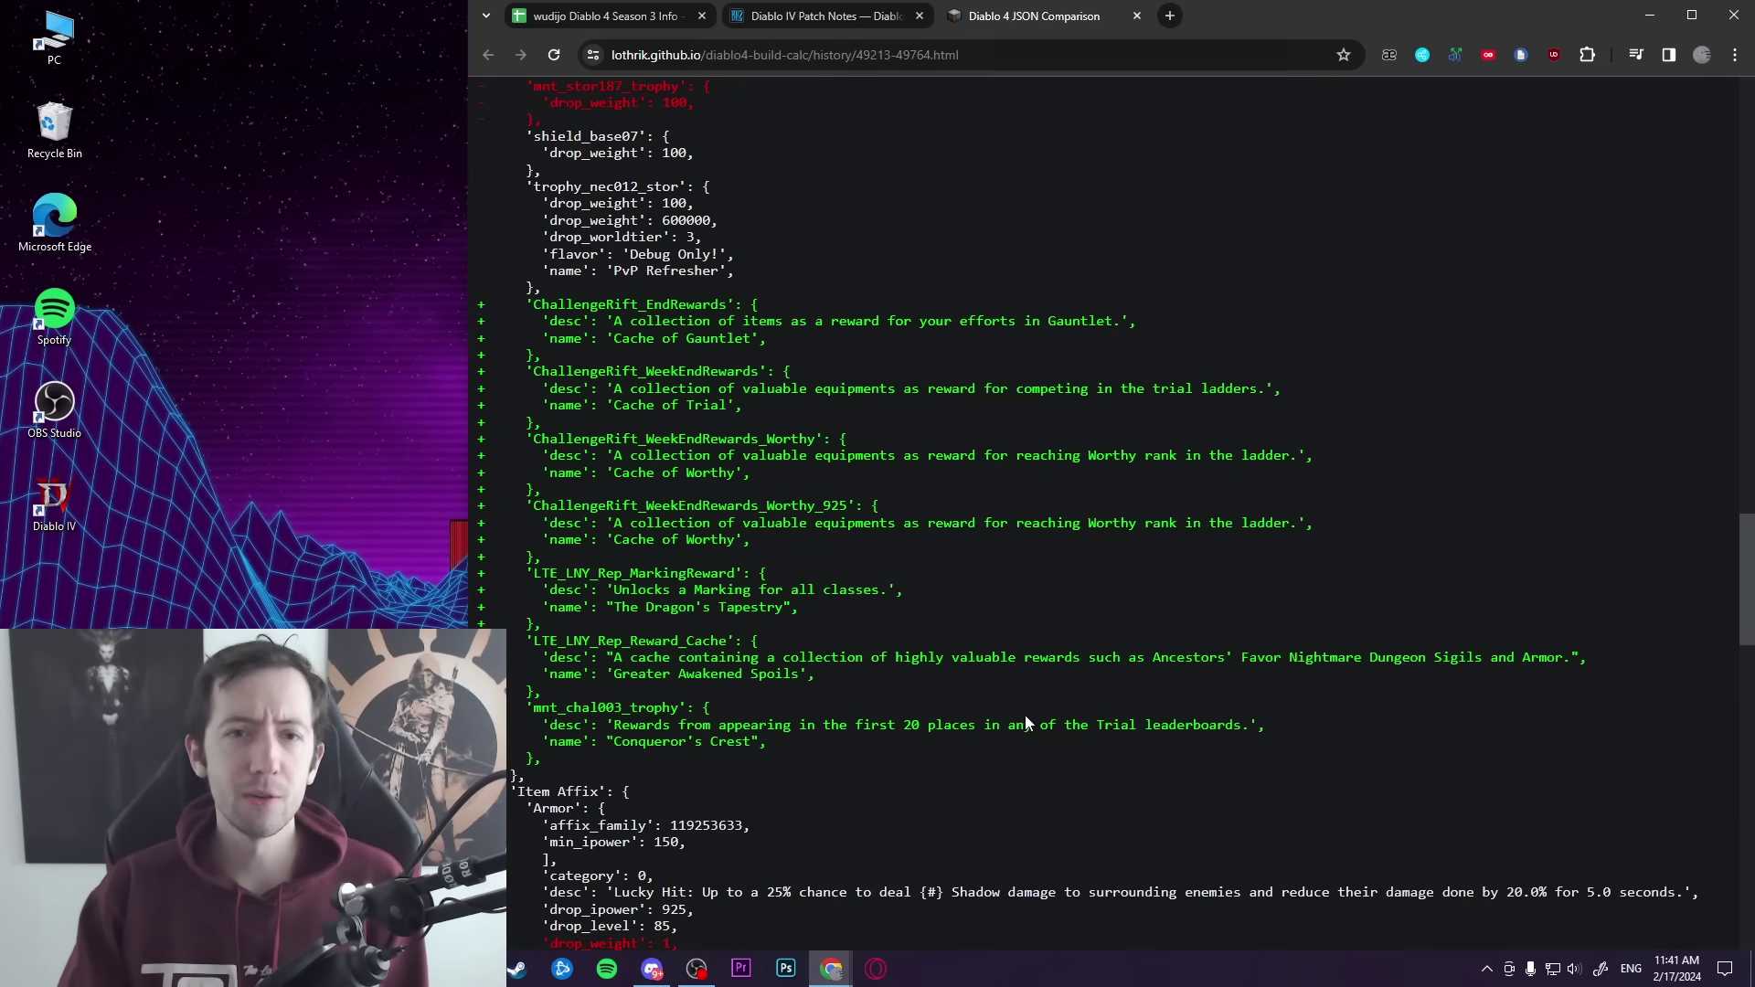
pyautogui.scroll(15, 978, 560)
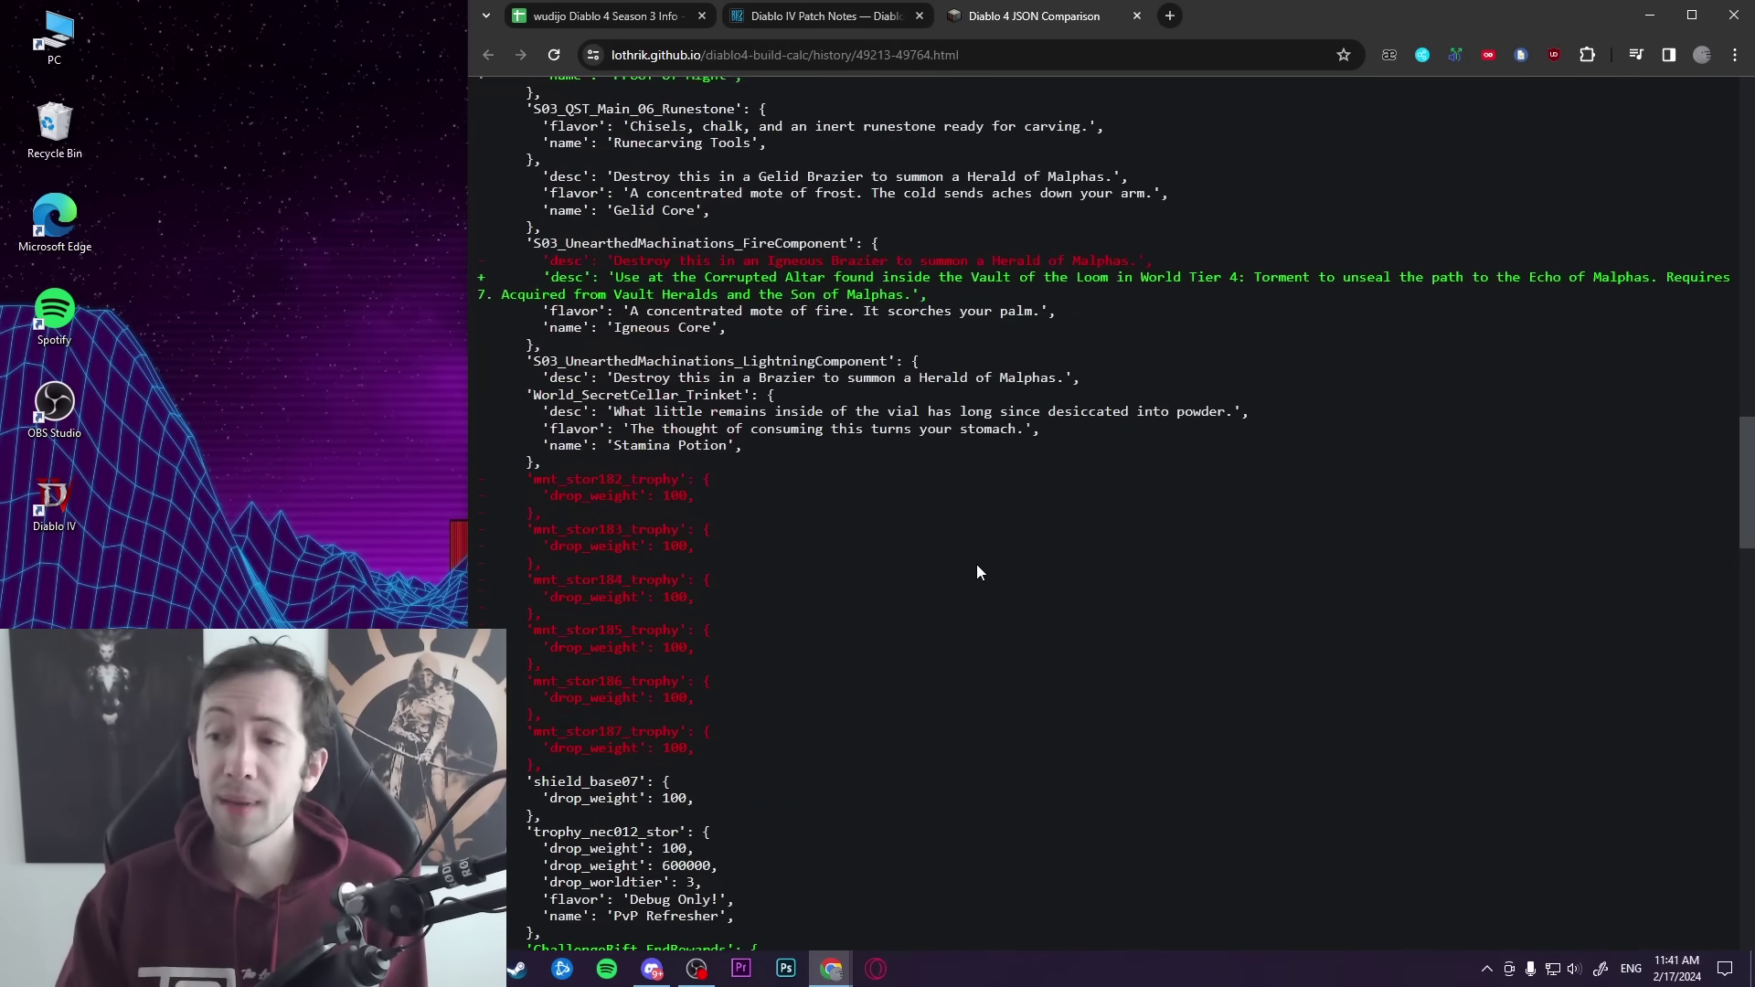
pyautogui.scroll(10, 976, 563)
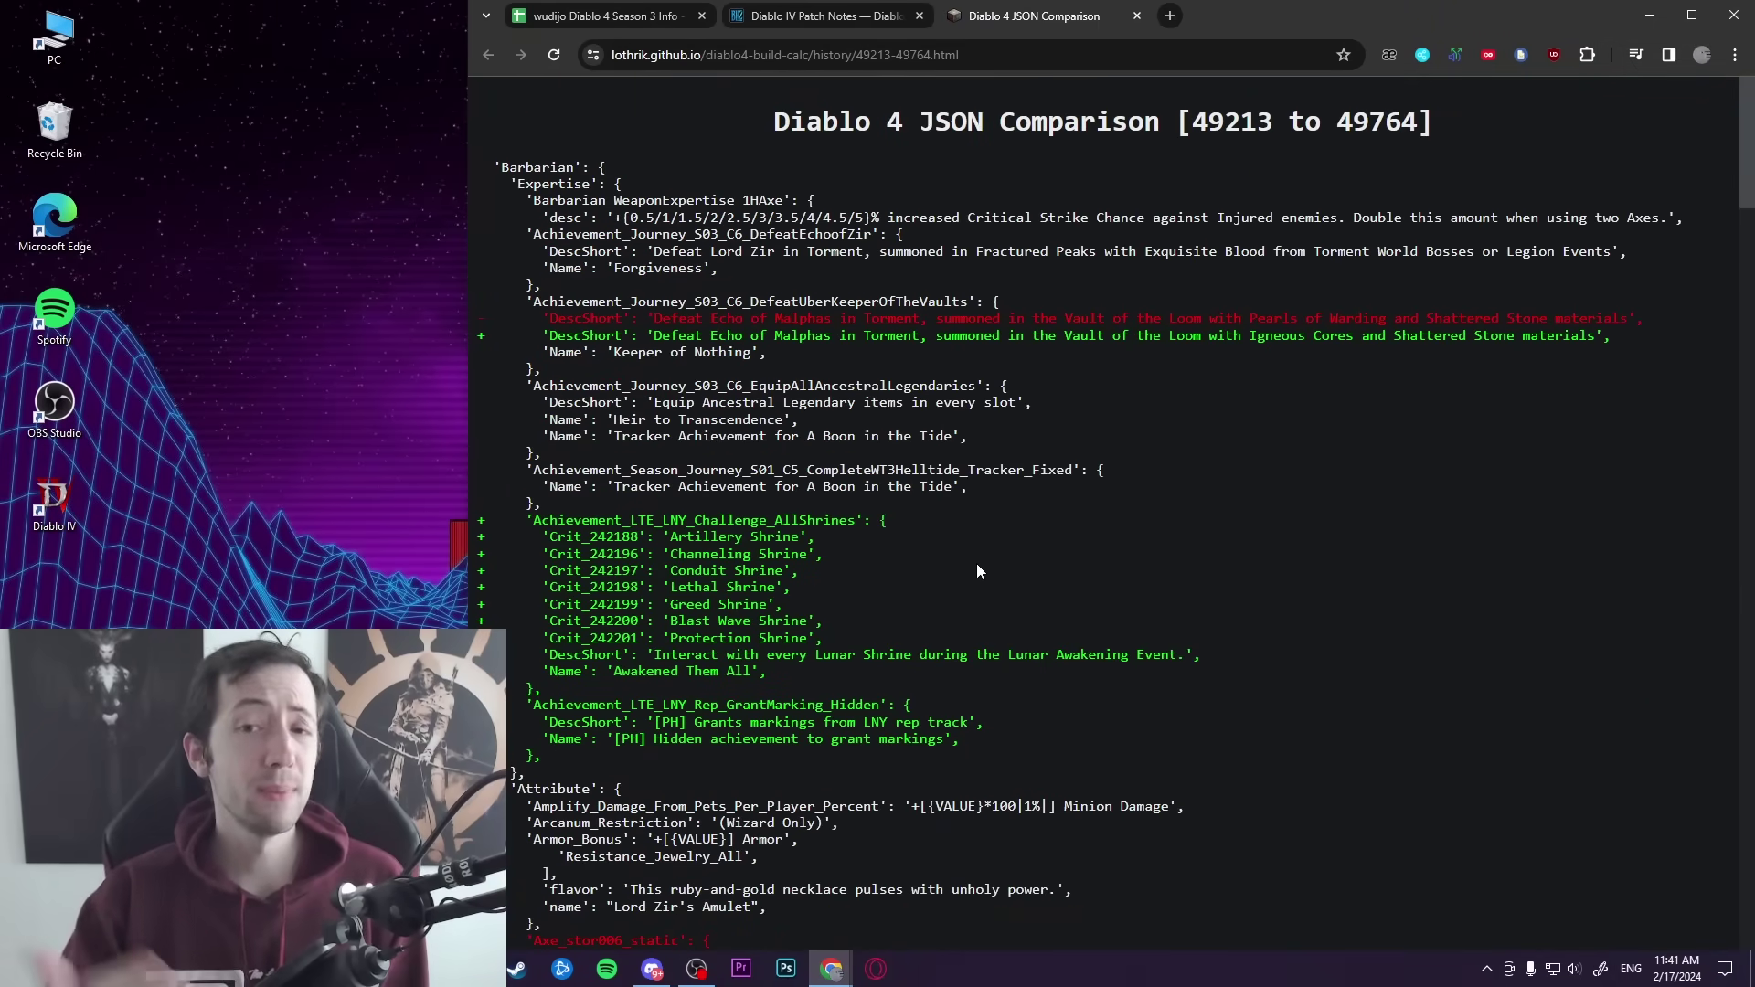
pyautogui.scroll(-20, 1340, 480)
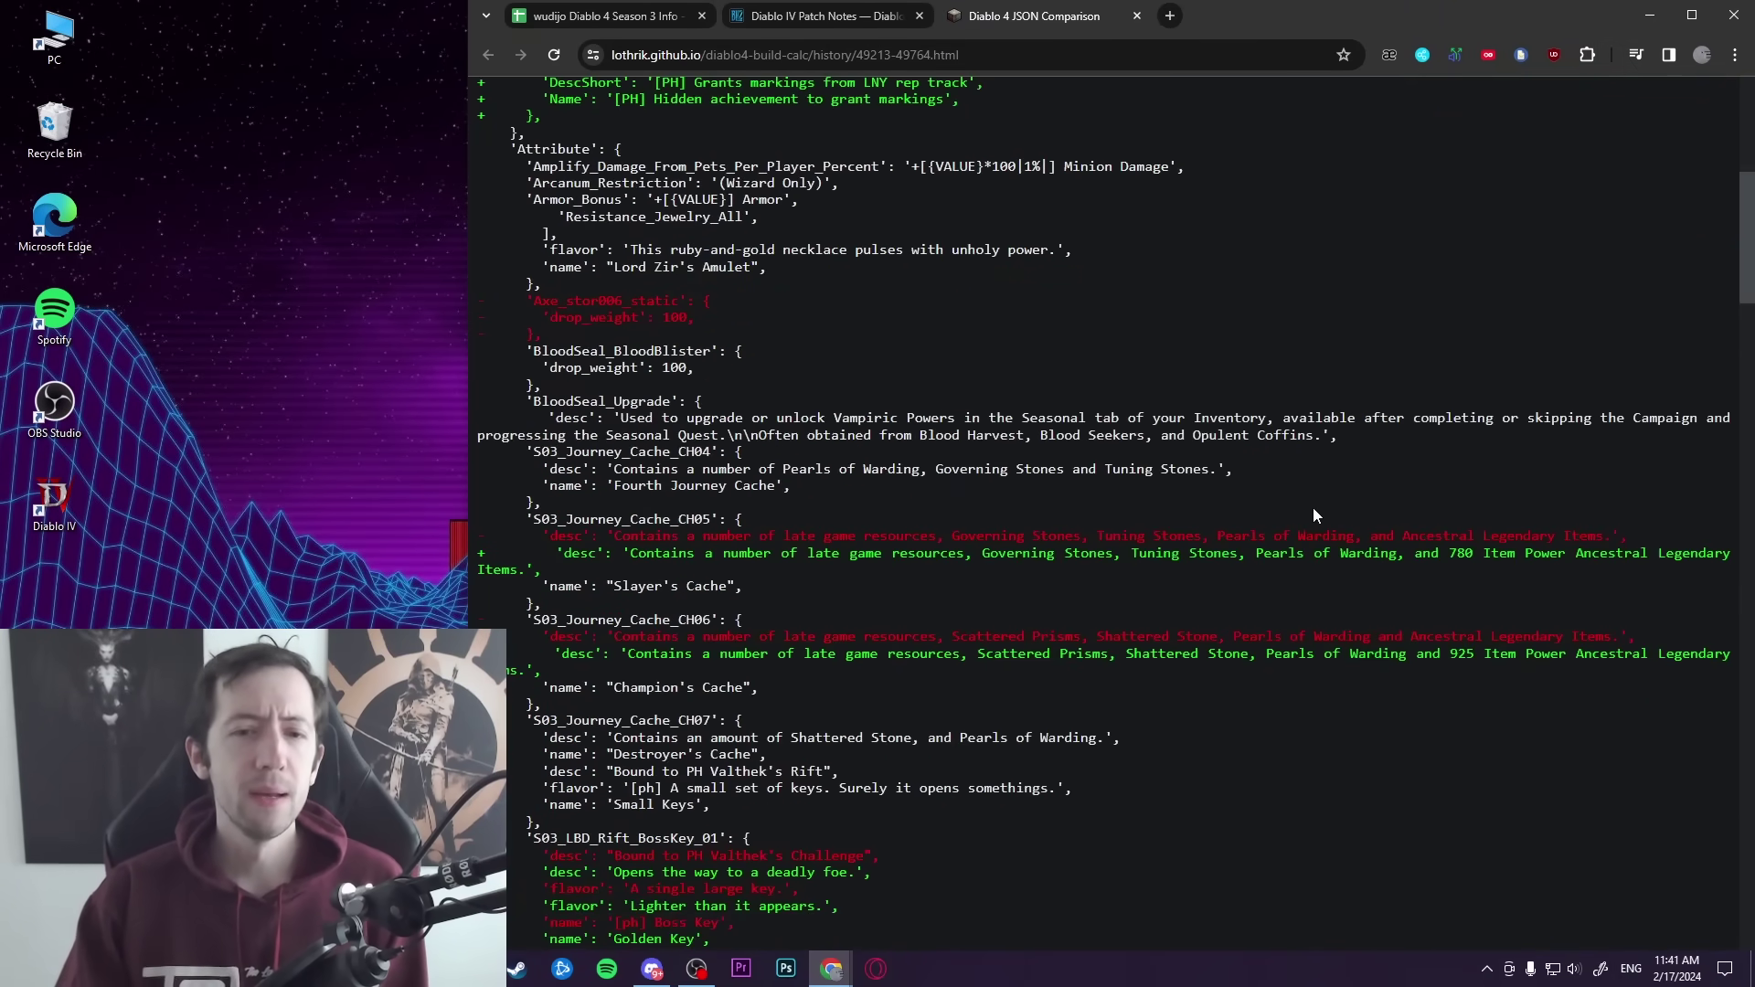
pyautogui.scroll(-3, 1306, 555)
pyautogui.moveTo(1039, 633); pyautogui.dragTo(518, 212)
pyautogui.scroll(-1, 1233, 596)
pyautogui.scroll(-18, 1233, 596)
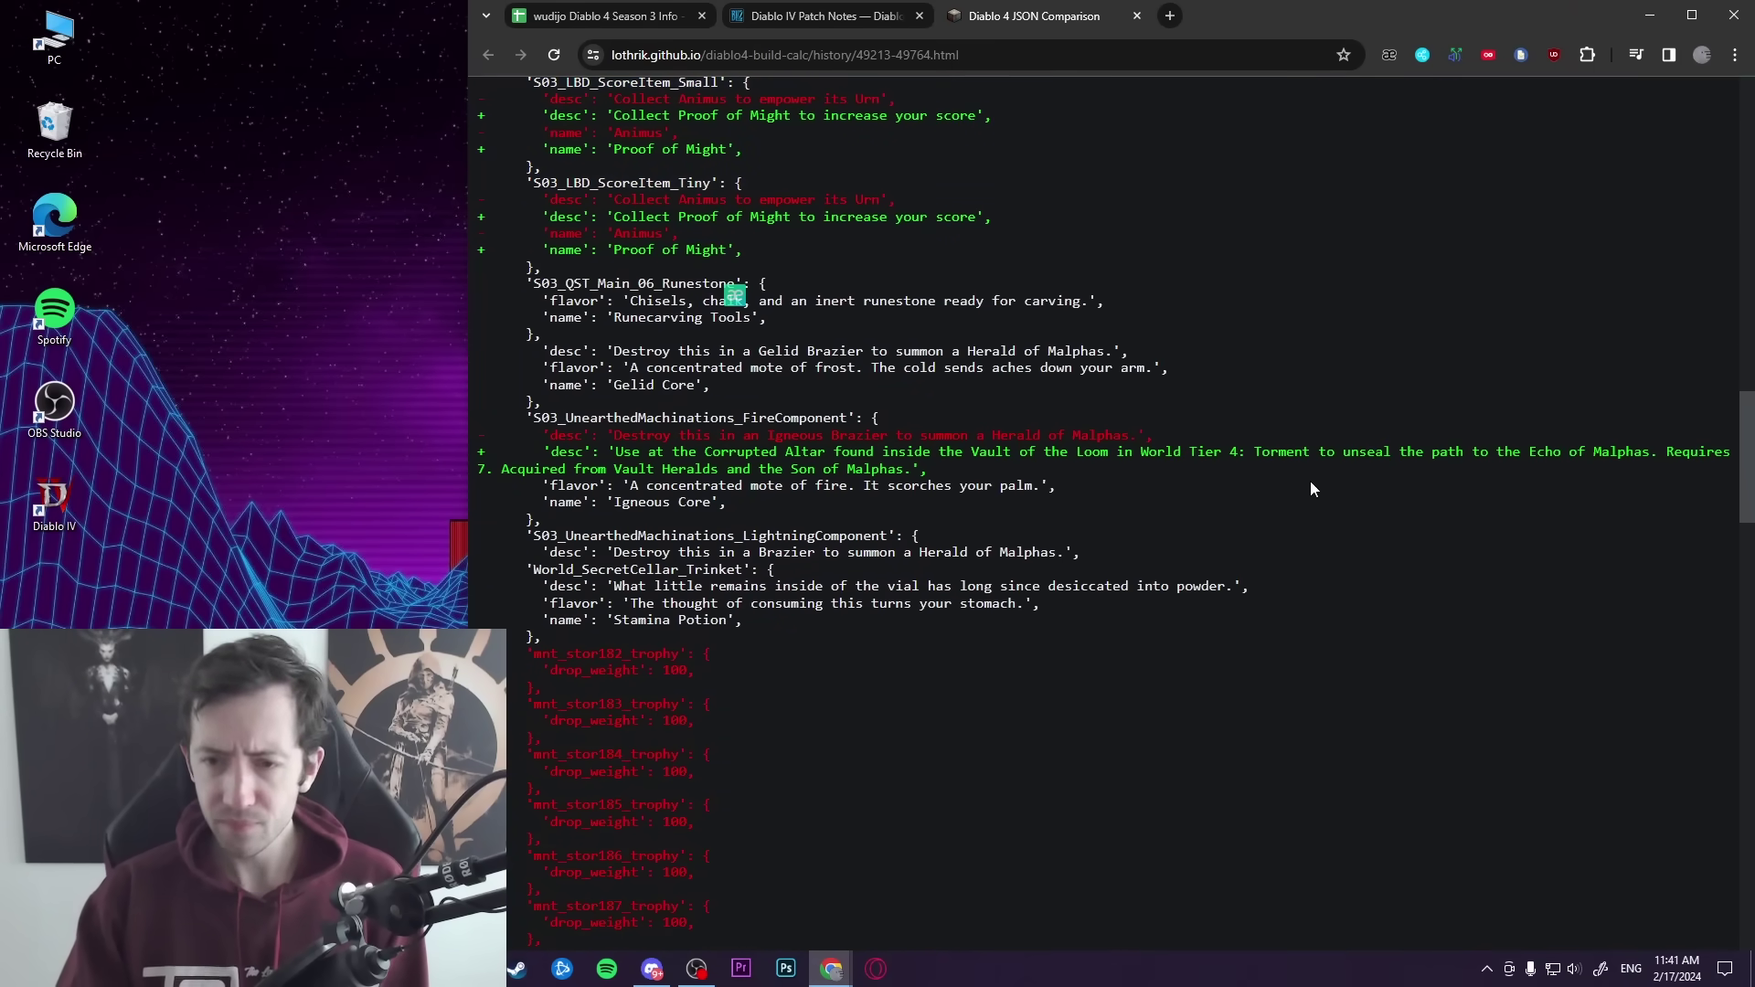
pyautogui.scroll(-5, 1325, 631)
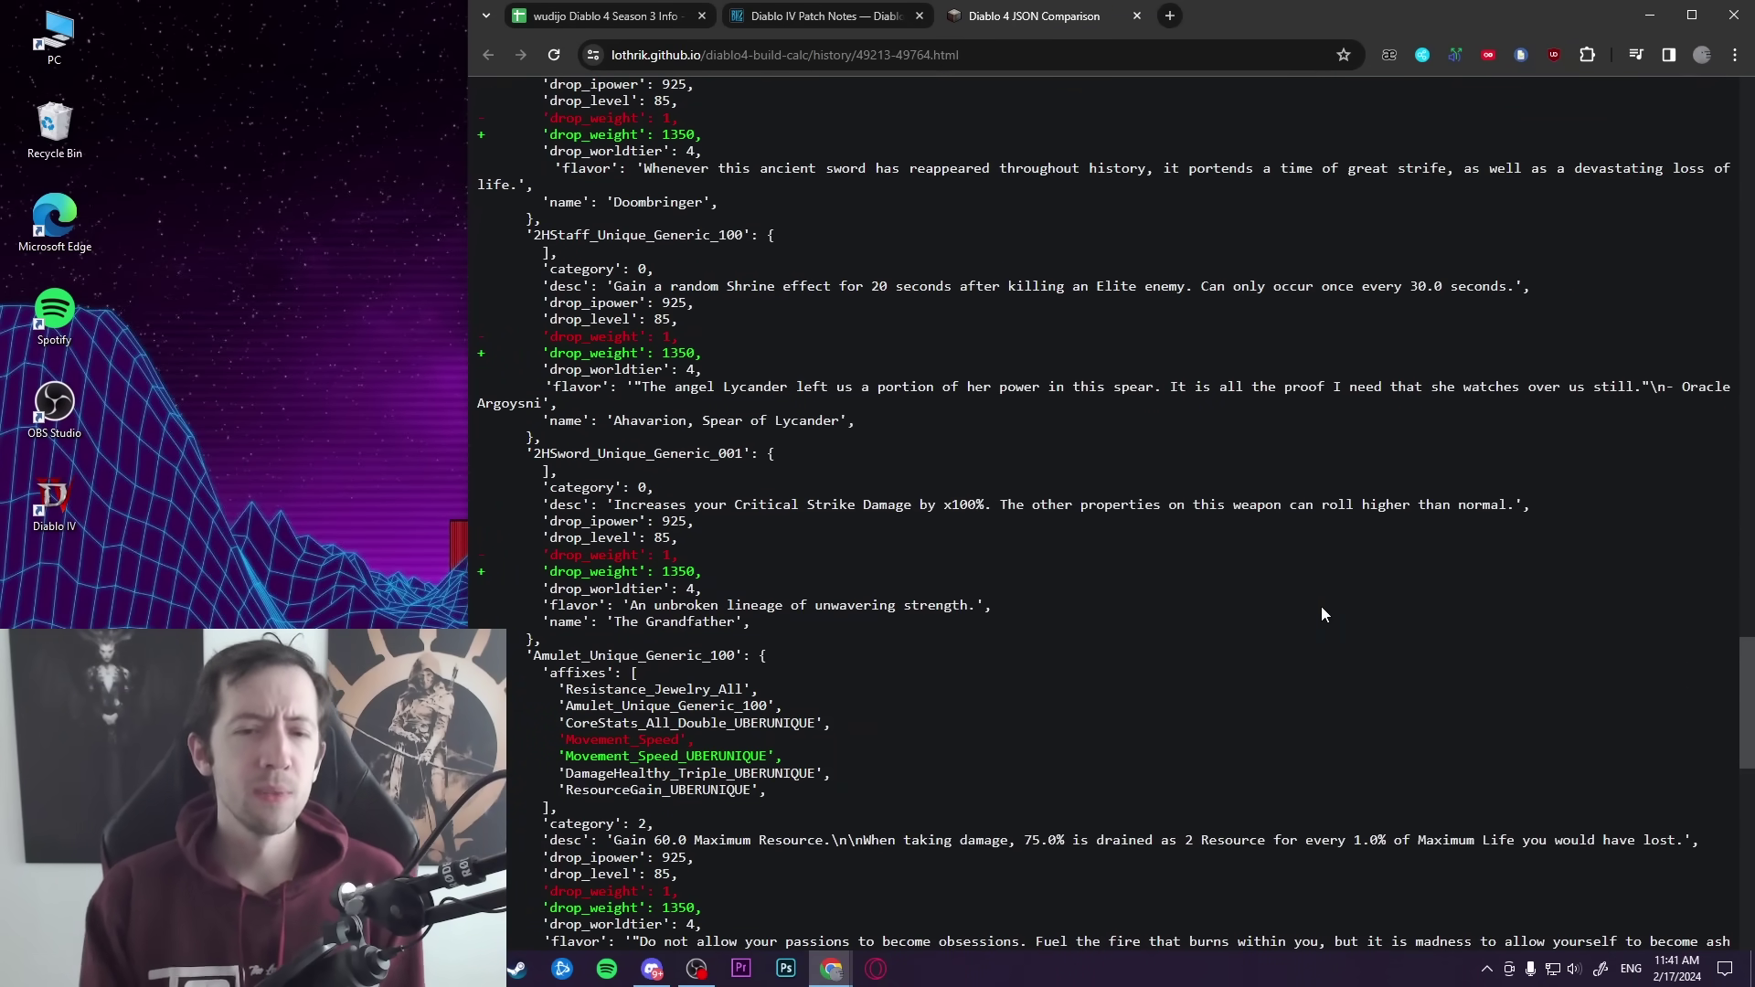
# Highlight the old and new drop_weight values in the Ahavarion, Spear of Lycander entry
pyautogui.doubleClick(671, 338)
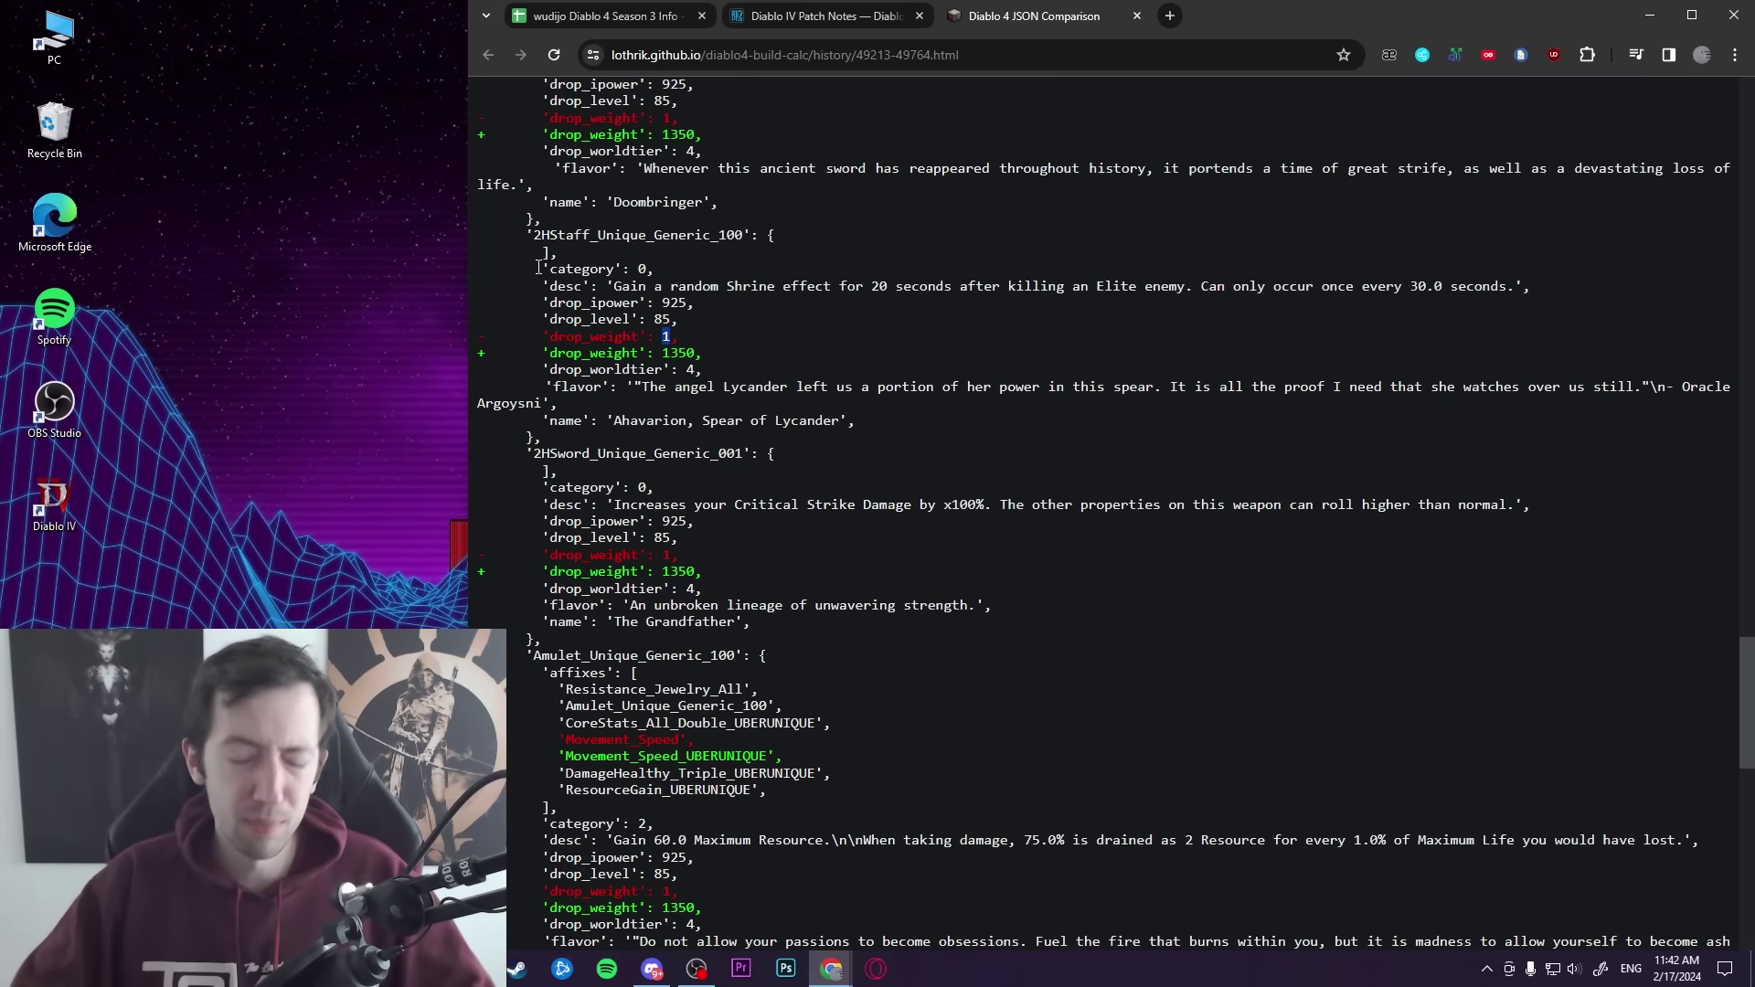
pyautogui.moveTo(868, 358); pyautogui.dragTo(541, 352)
pyautogui.click(677, 338)
pyautogui.click(964, 347)
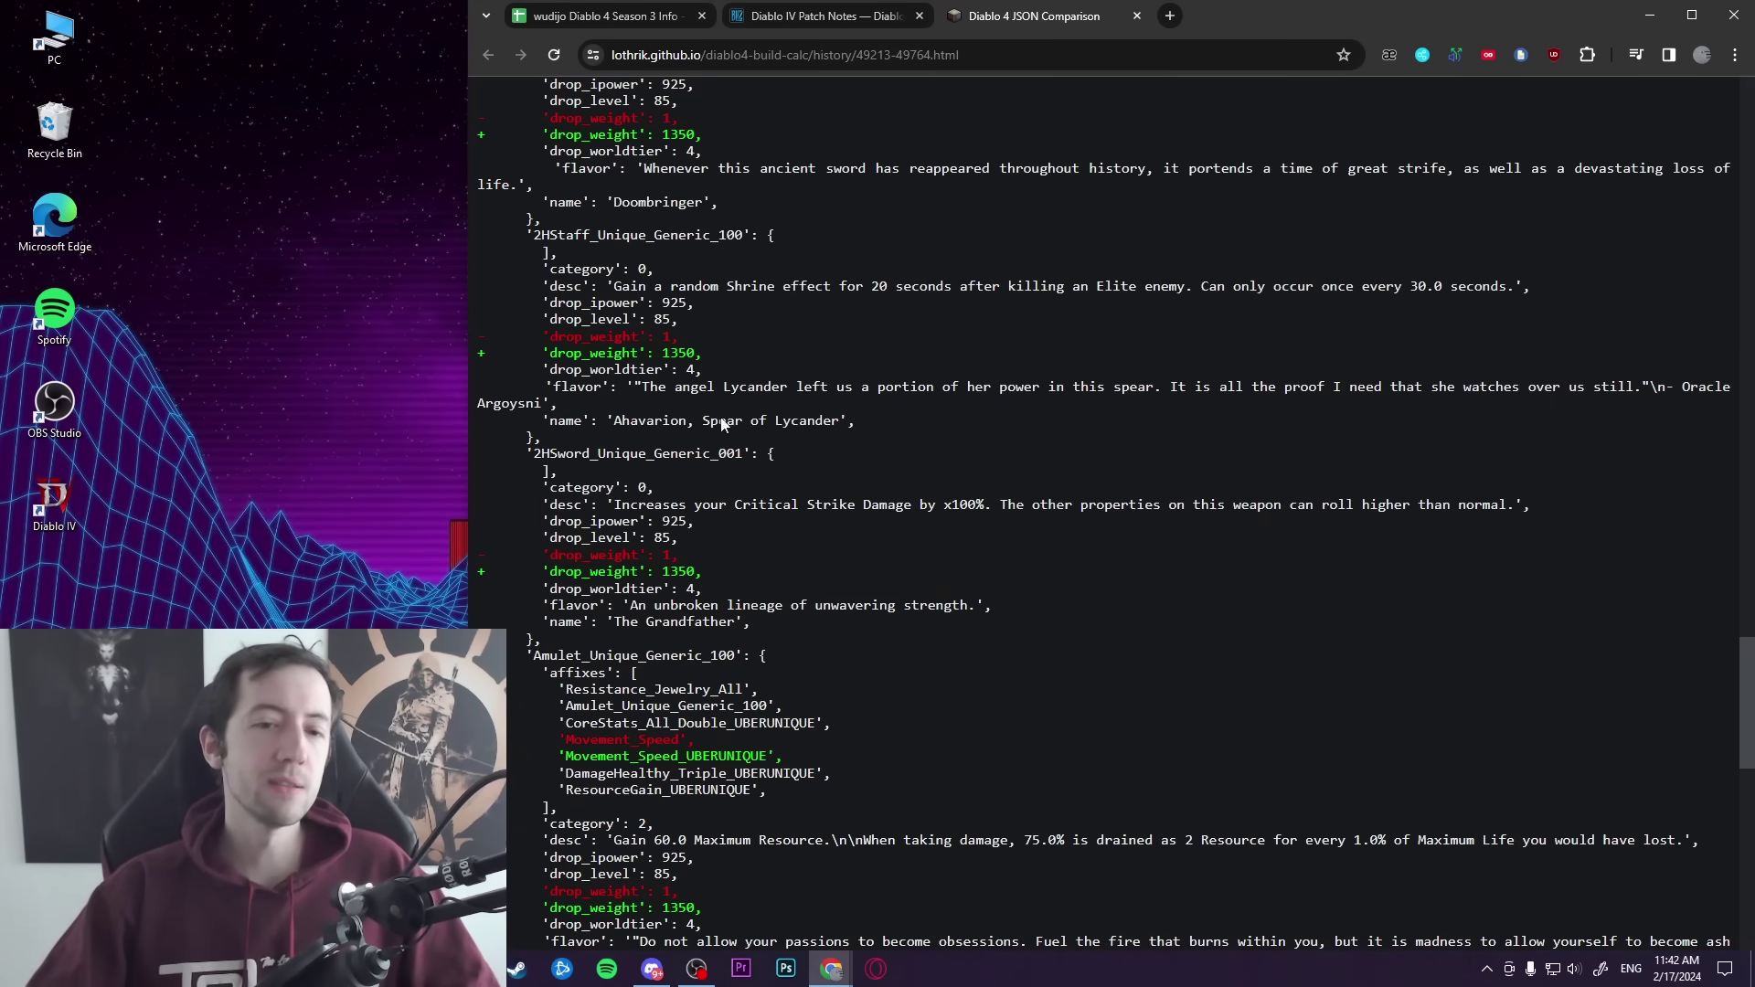
pyautogui.doubleClick(679, 353)
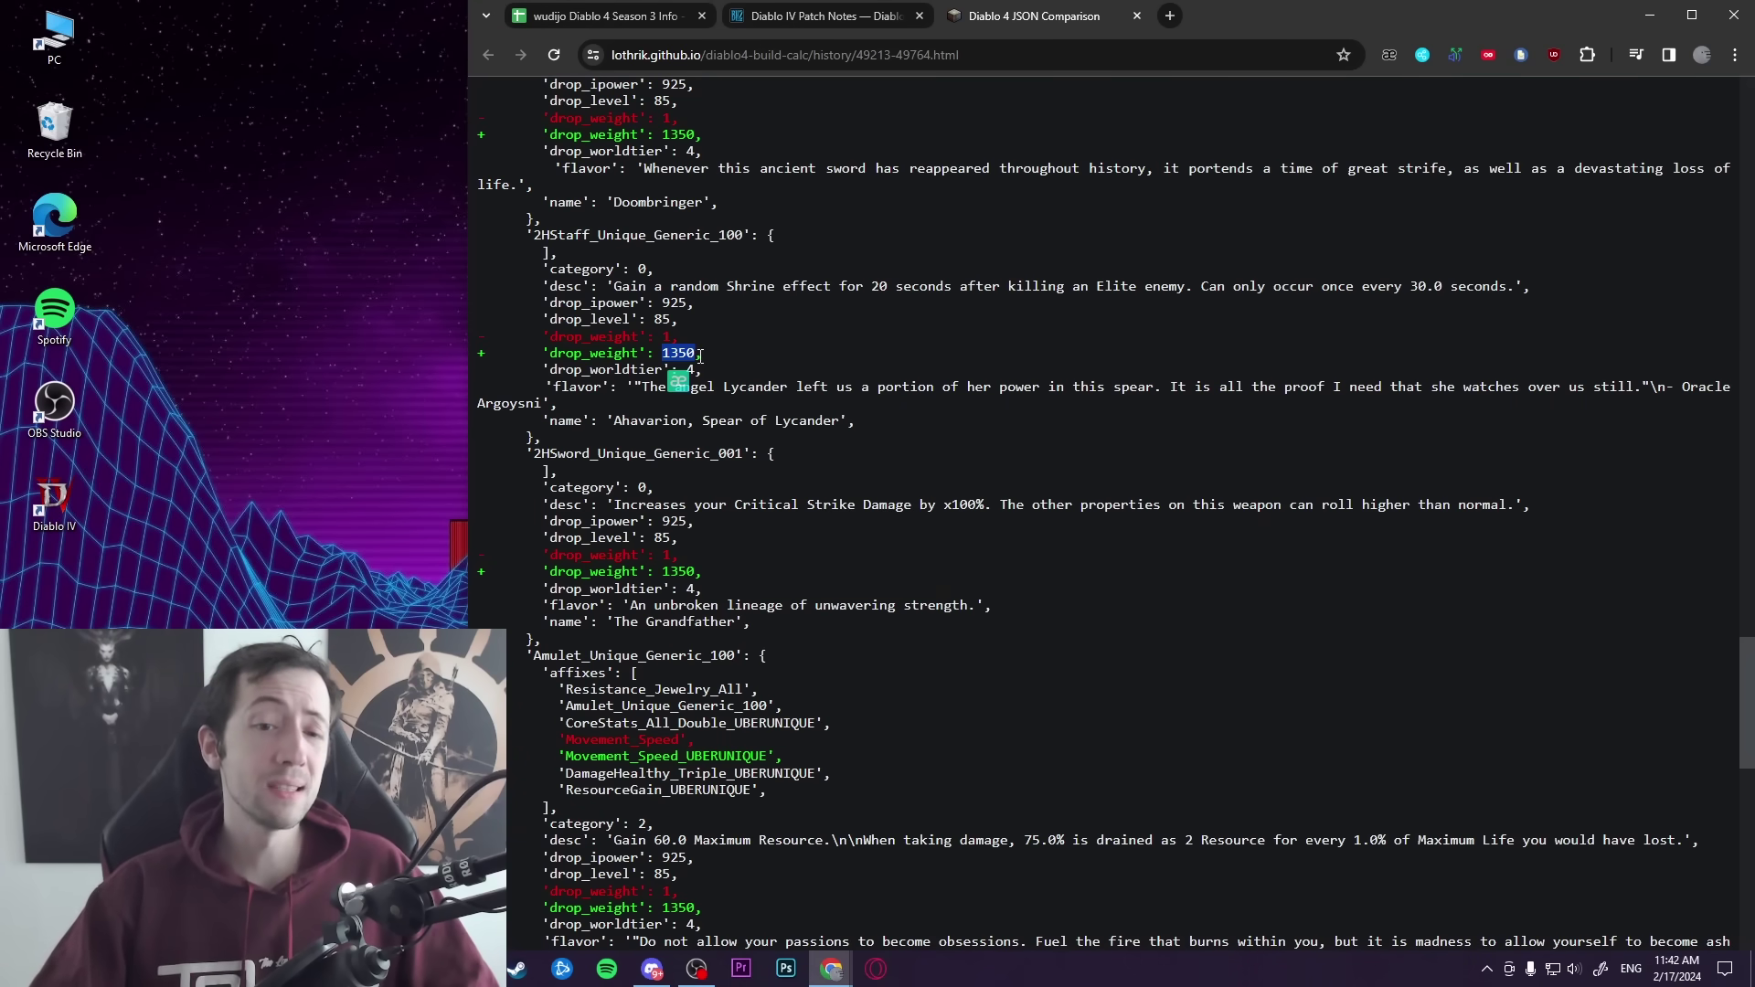
# Open Maxroll's Unique Items and Uber Uniques page and examine the drop rate details and the Uber and Generic Uniques tables
pyautogui.click(594, 16)
pyautogui.click(1166, 585)
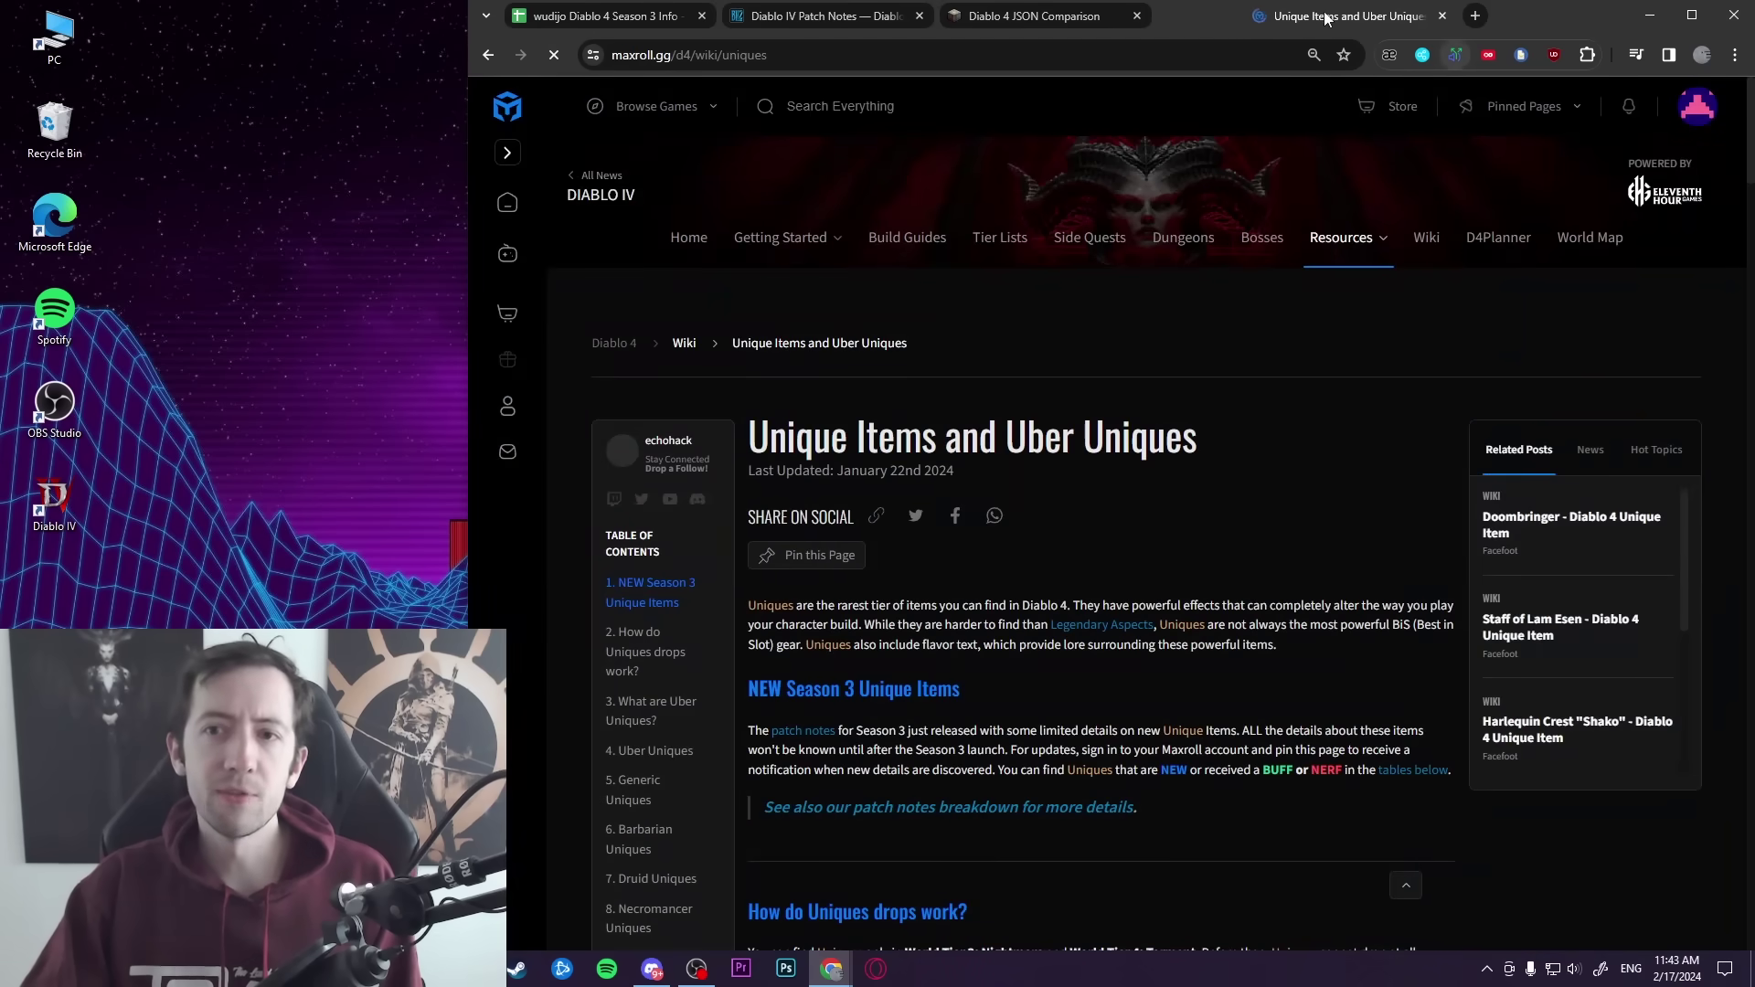
pyautogui.scroll(-7, 776, 400)
pyautogui.scroll(-12, 1018, 567)
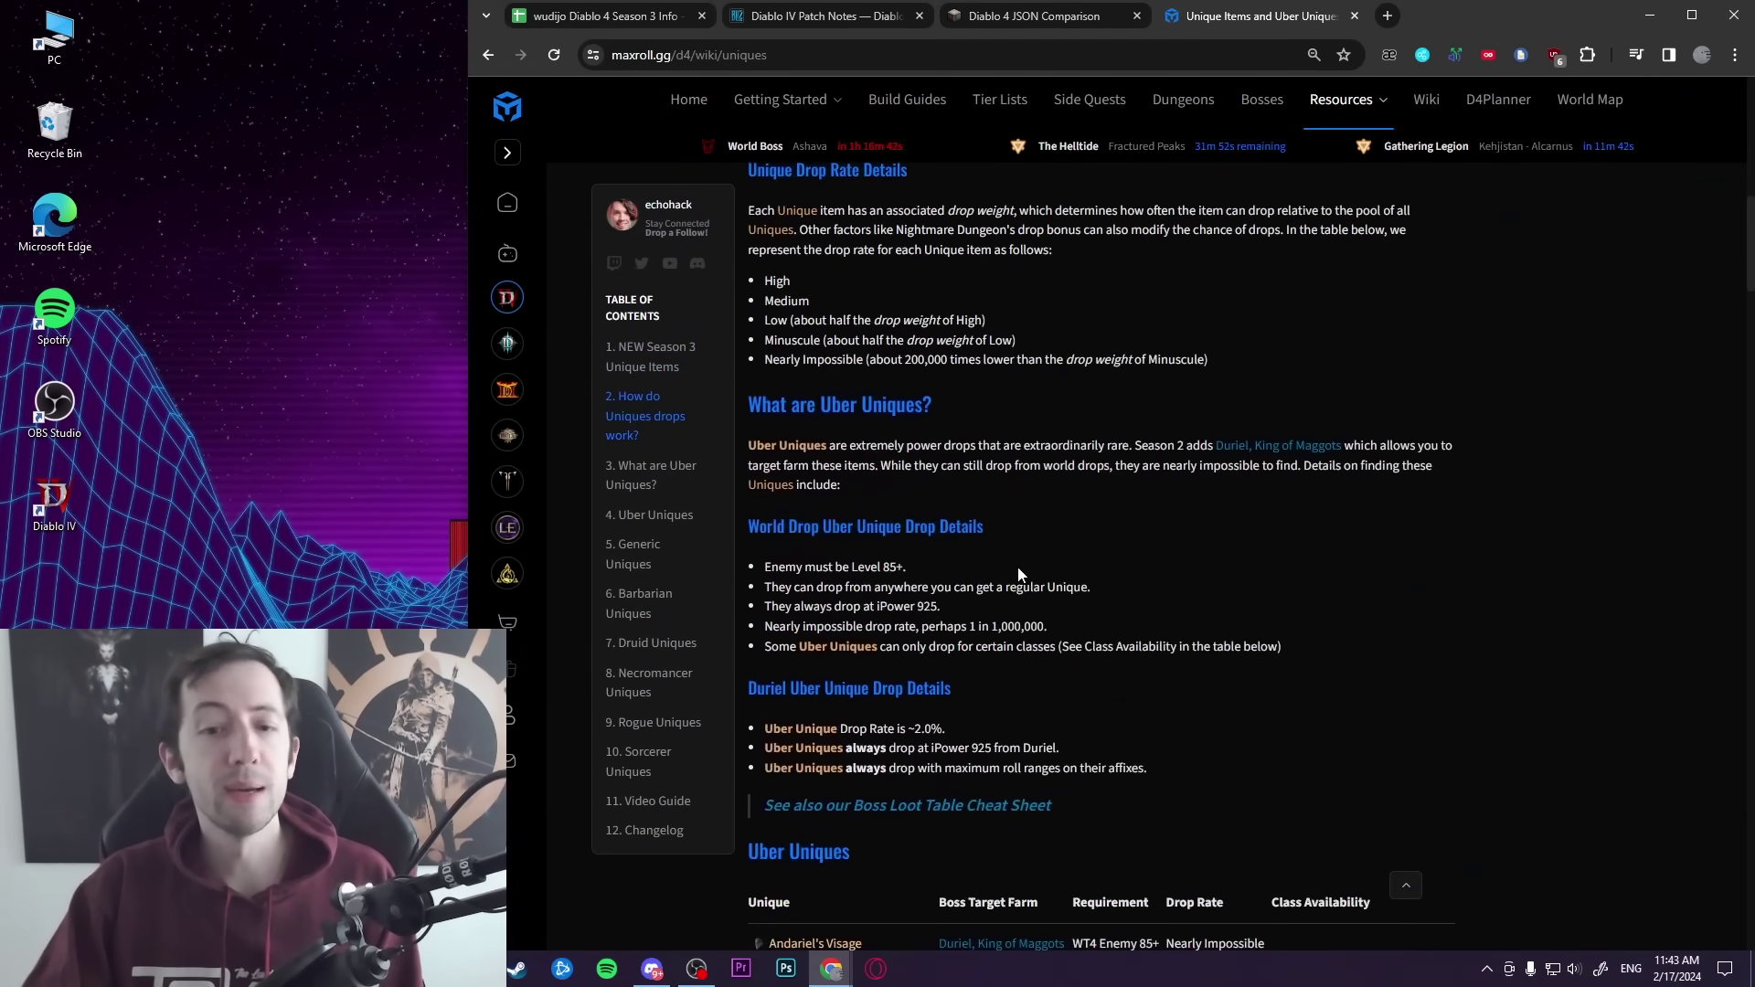
pyautogui.scroll(1, 1033, 554)
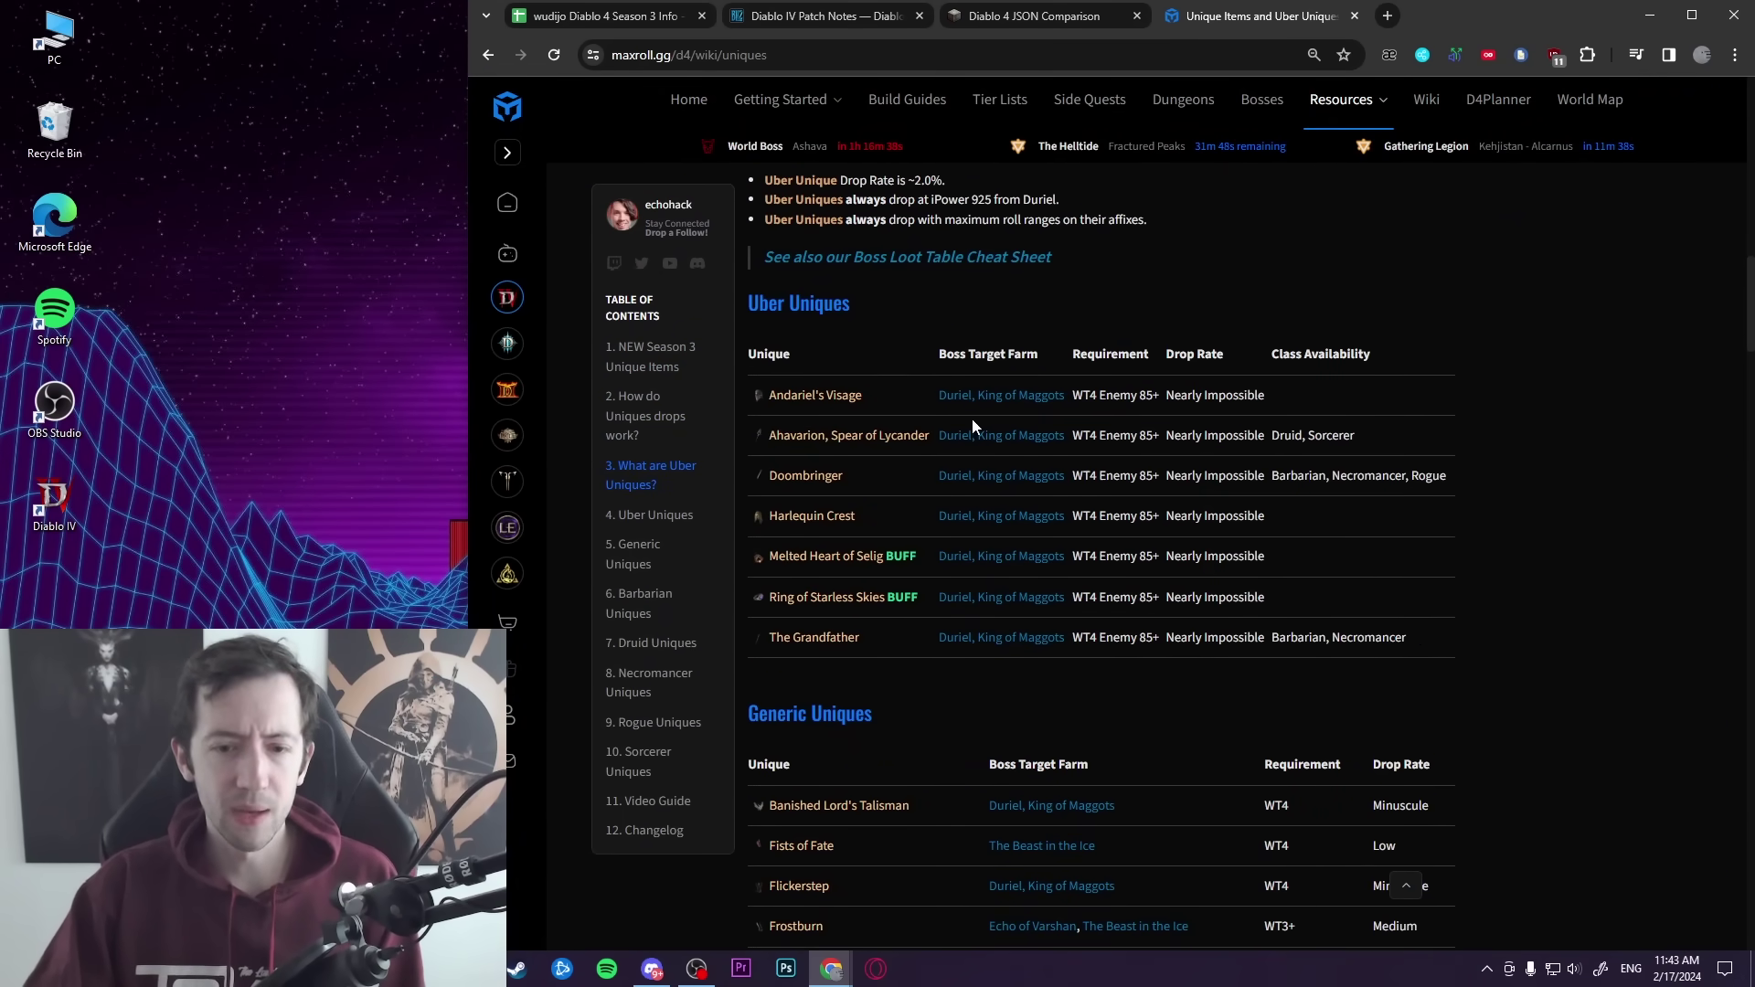
pyautogui.scroll(-5, 973, 419)
pyautogui.scroll(-18, 1101, 618)
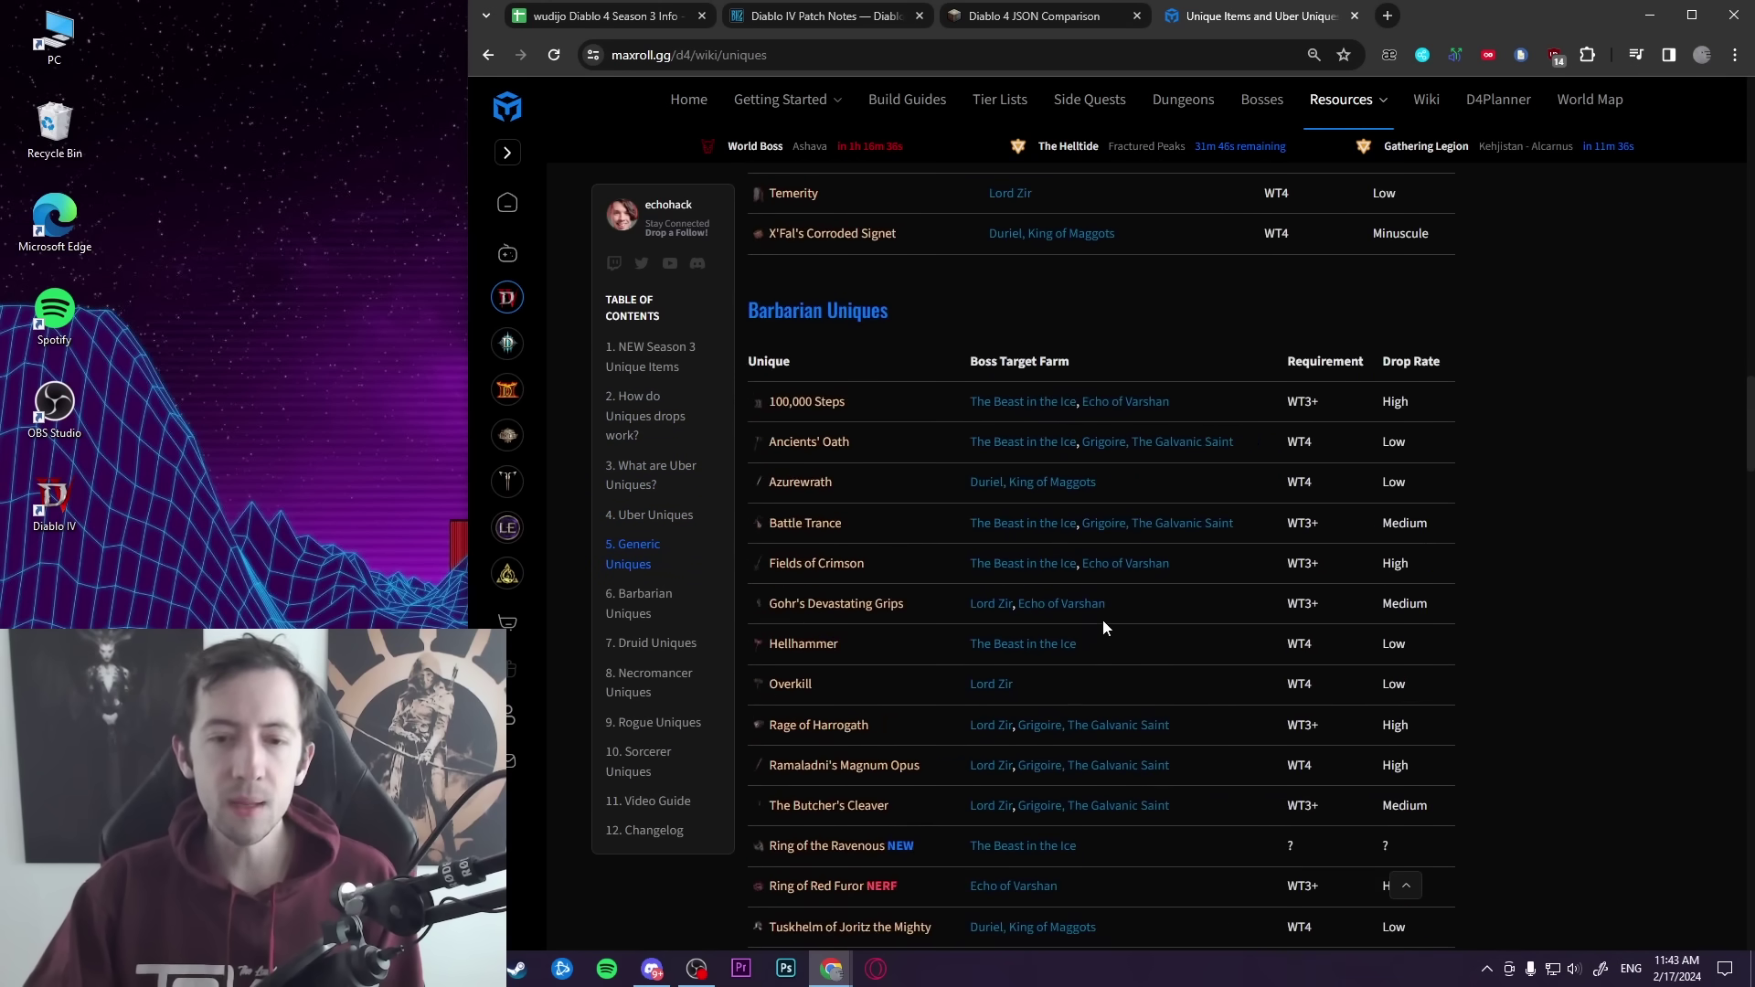
# Examine the boss targets and drop rates in the Druid, Necromancer and Rogue Uniques tables
pyautogui.scroll(5, 1145, 593)
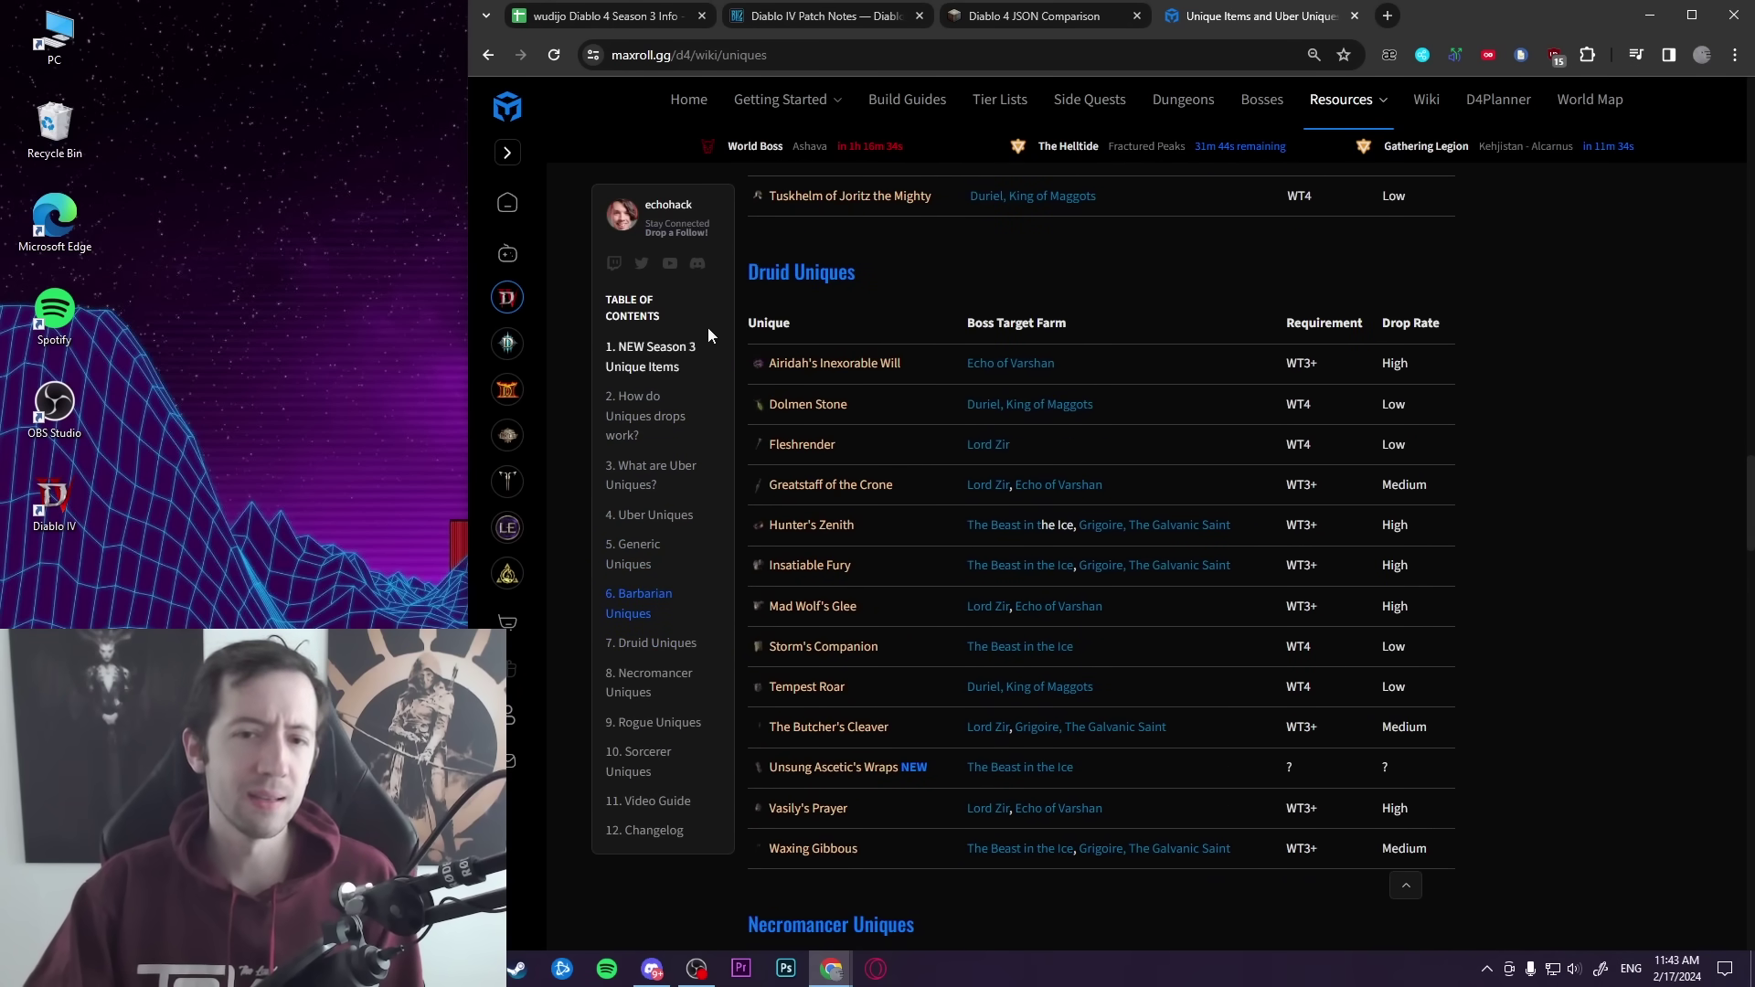
pyautogui.moveTo(745, 267); pyautogui.dragTo(1473, 791)
pyautogui.click(1578, 627)
pyautogui.scroll(8, 1573, 631)
pyautogui.scroll(-9, 1231, 591)
pyautogui.scroll(-6, 1231, 600)
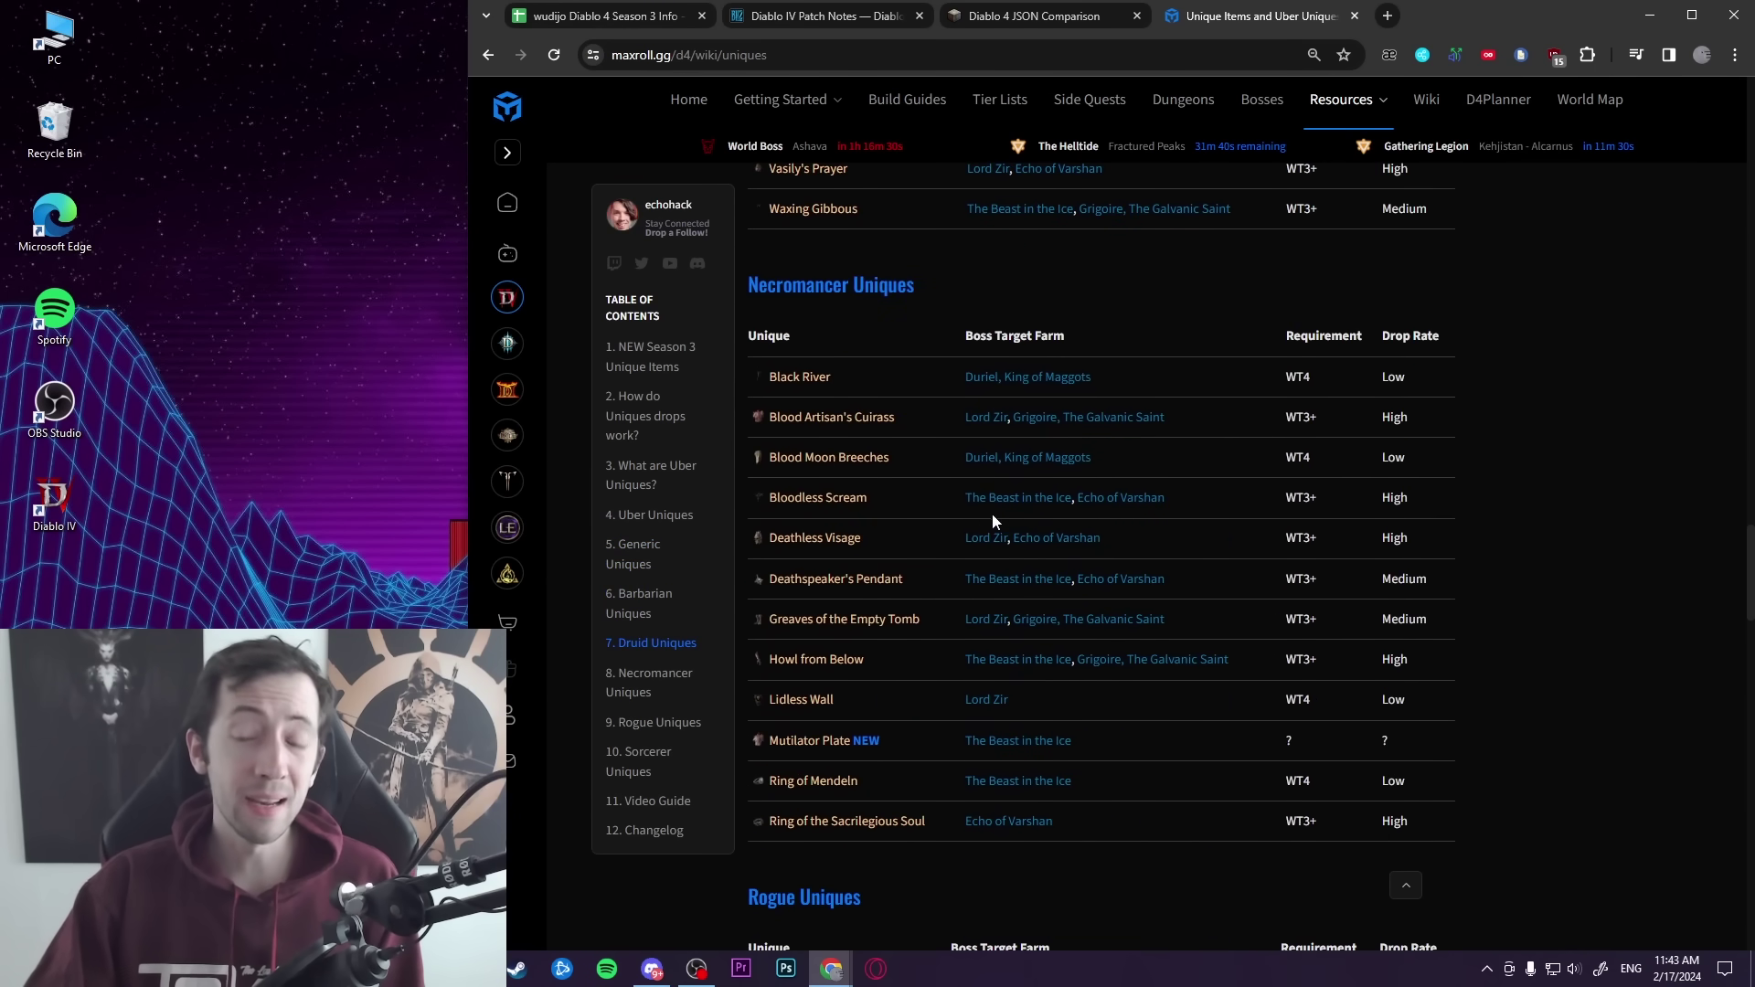
pyautogui.scroll(-4, 1280, 530)
pyautogui.scroll(-3, 1287, 536)
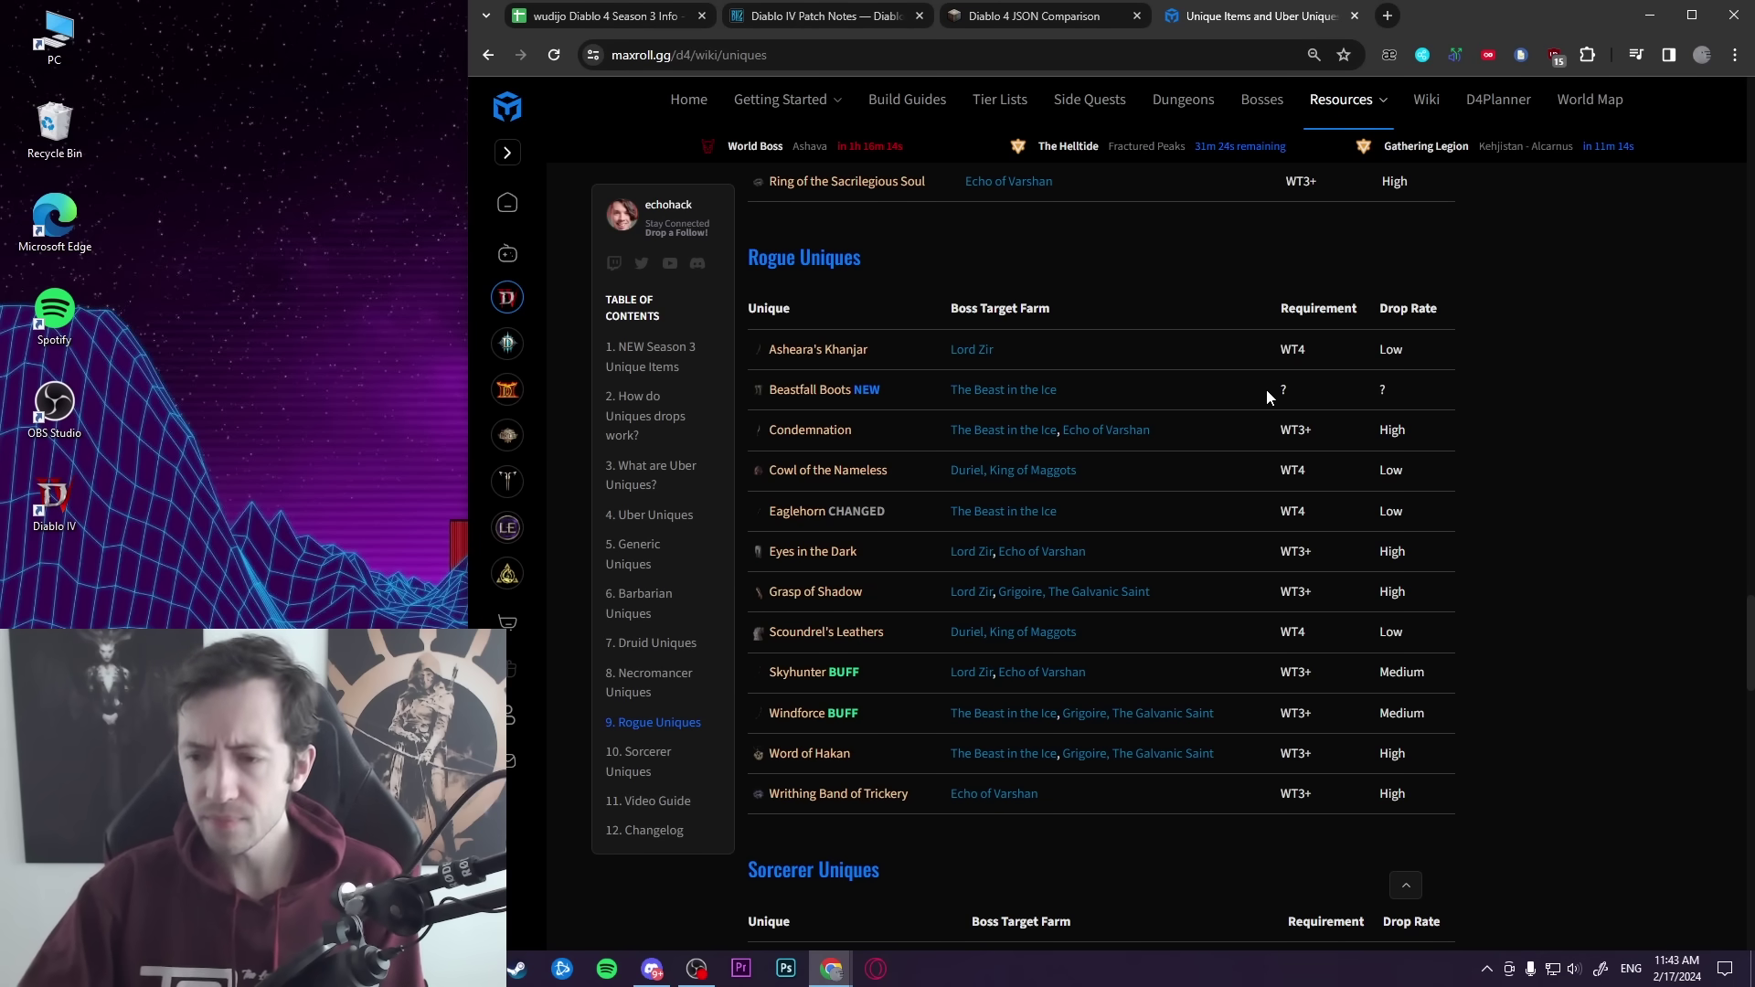
# Bring up the wudijo Diablo 4 Season 3 Info spreadsheet and highlight the generic uniques with their weights on the Uber Drop Rate Calc sheet
pyautogui.click(603, 15)
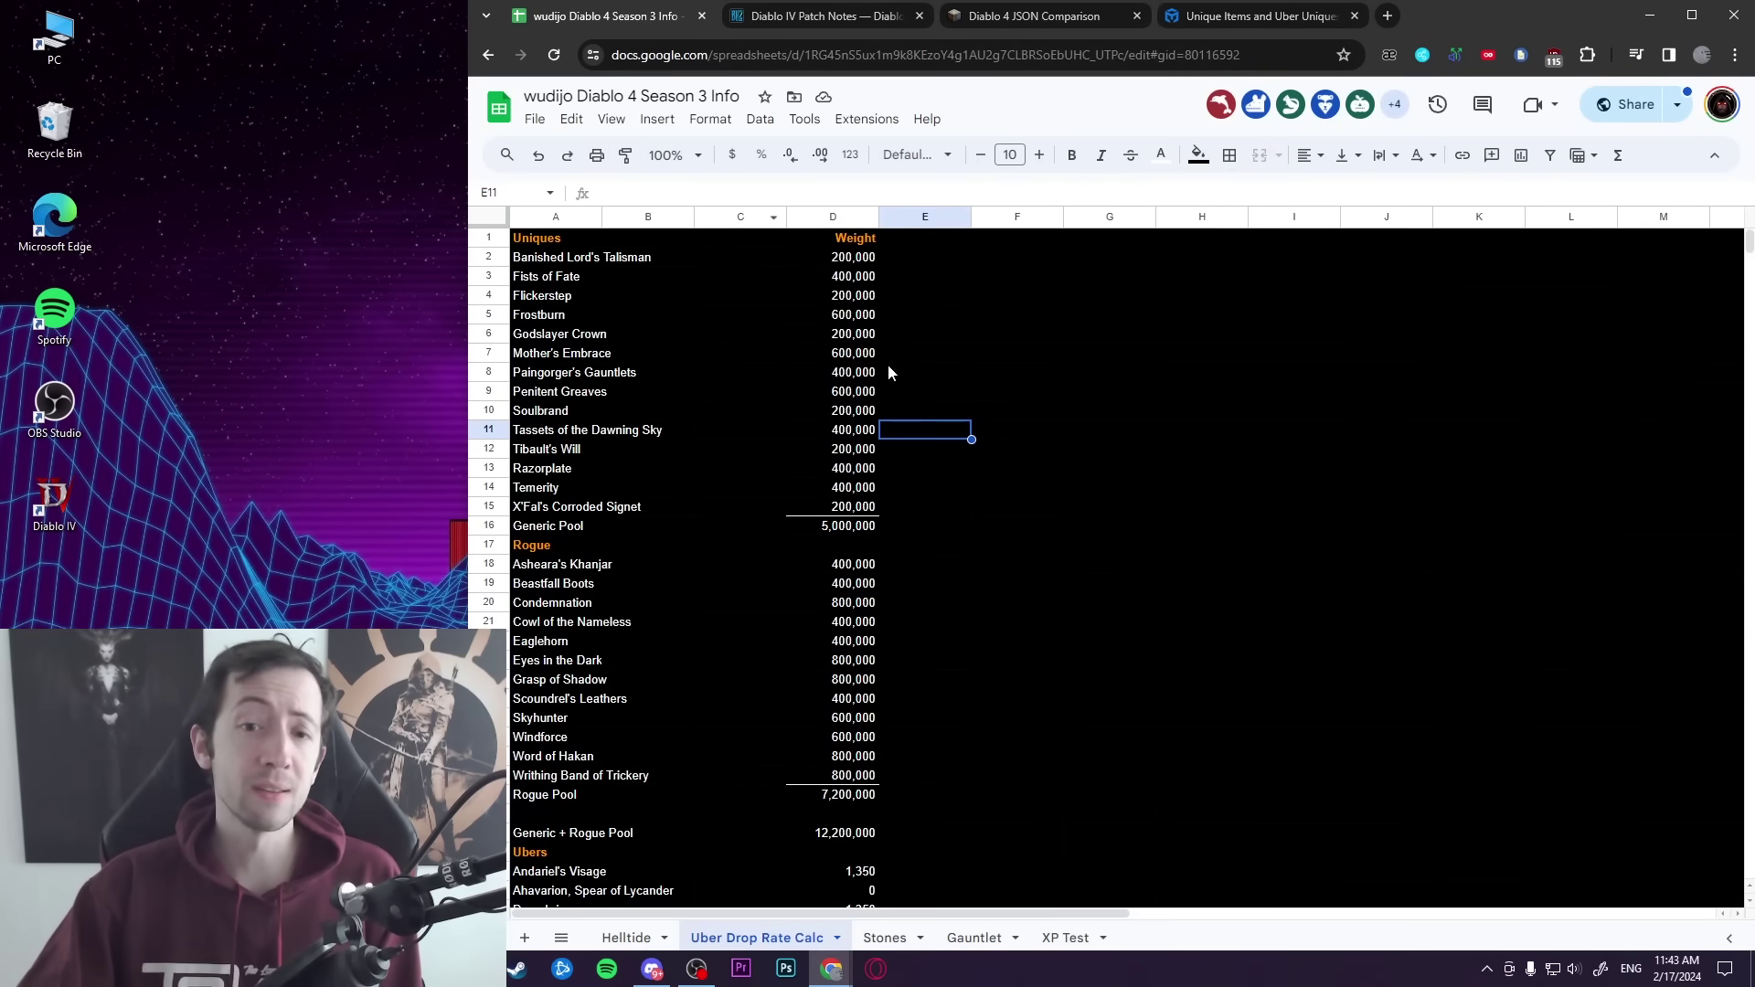
pyautogui.moveTo(835, 259); pyautogui.dragTo(848, 517)
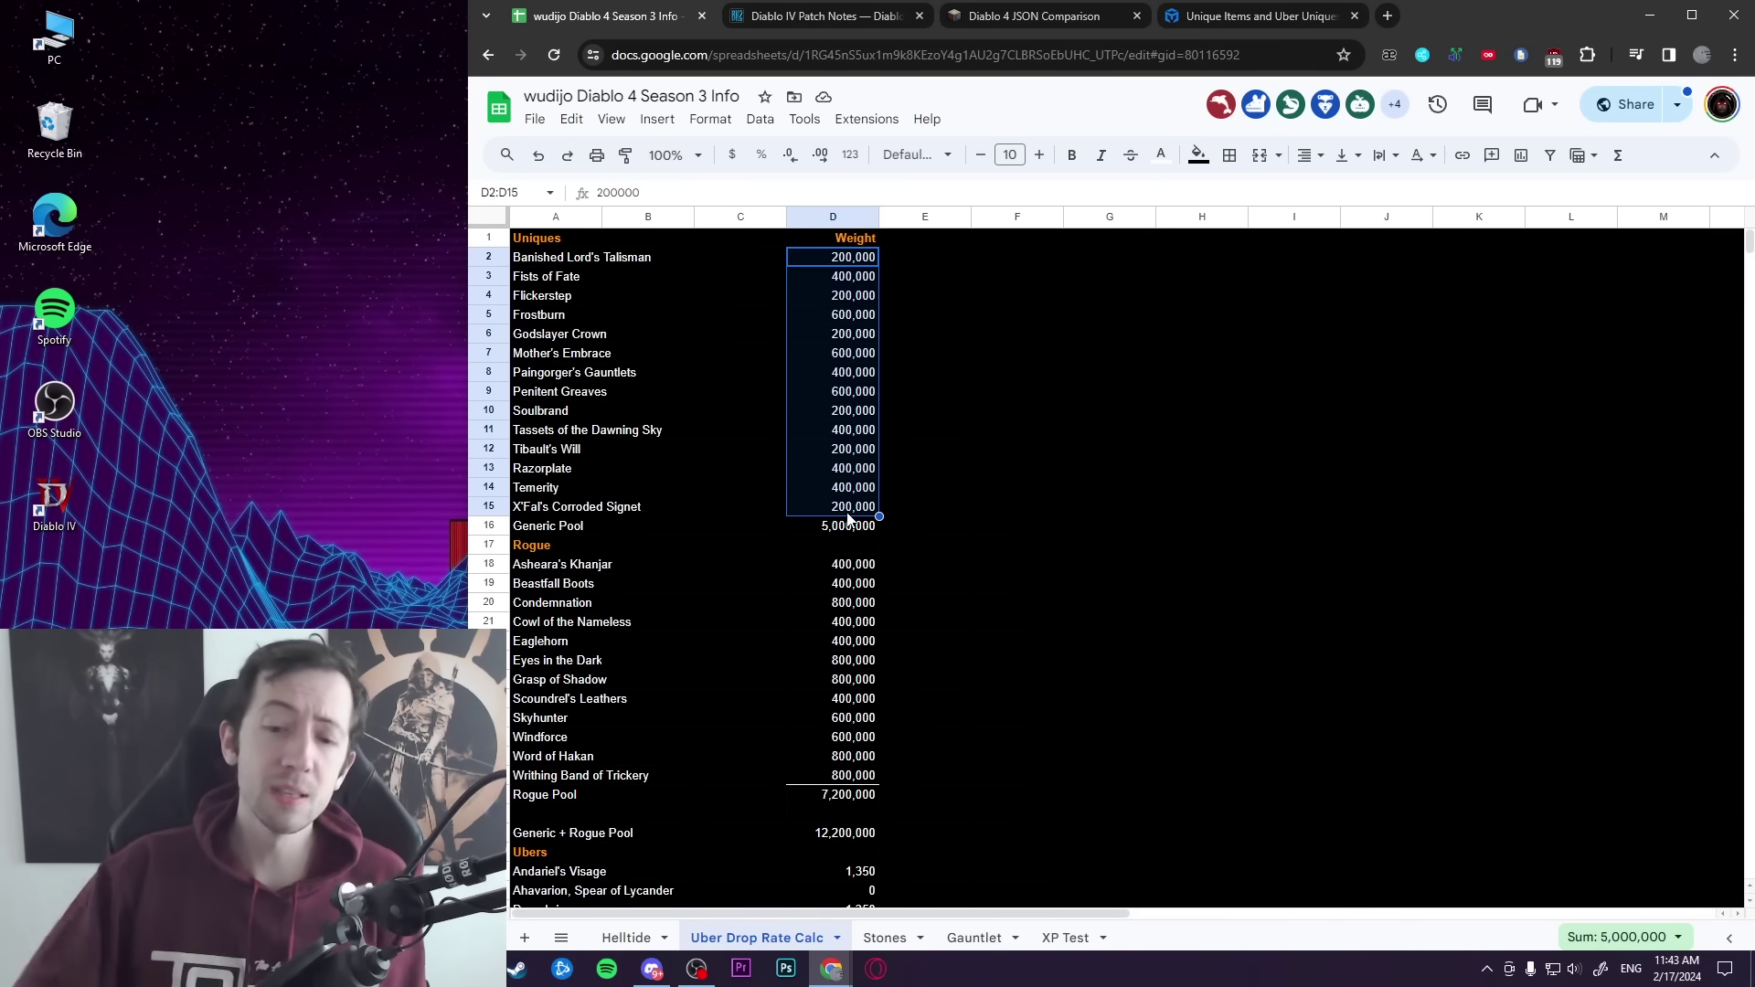
pyautogui.click(1075, 491)
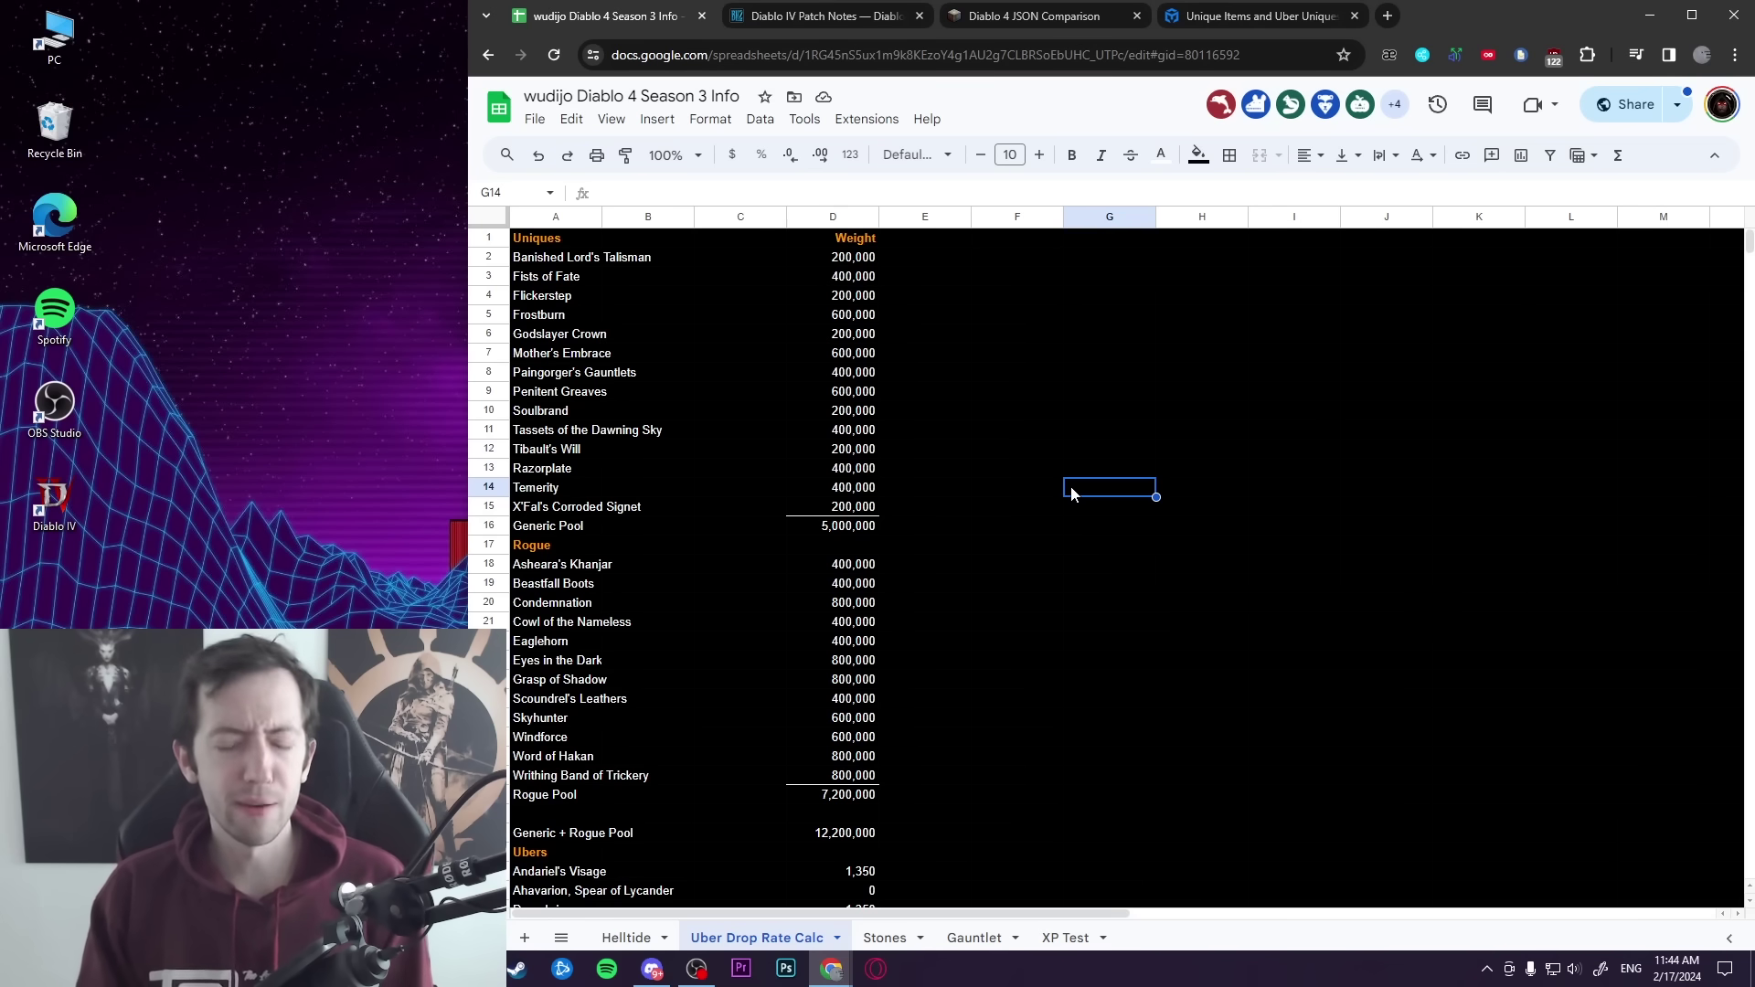
pyautogui.moveTo(536, 240); pyautogui.dragTo(900, 516)
pyautogui.click(1110, 525)
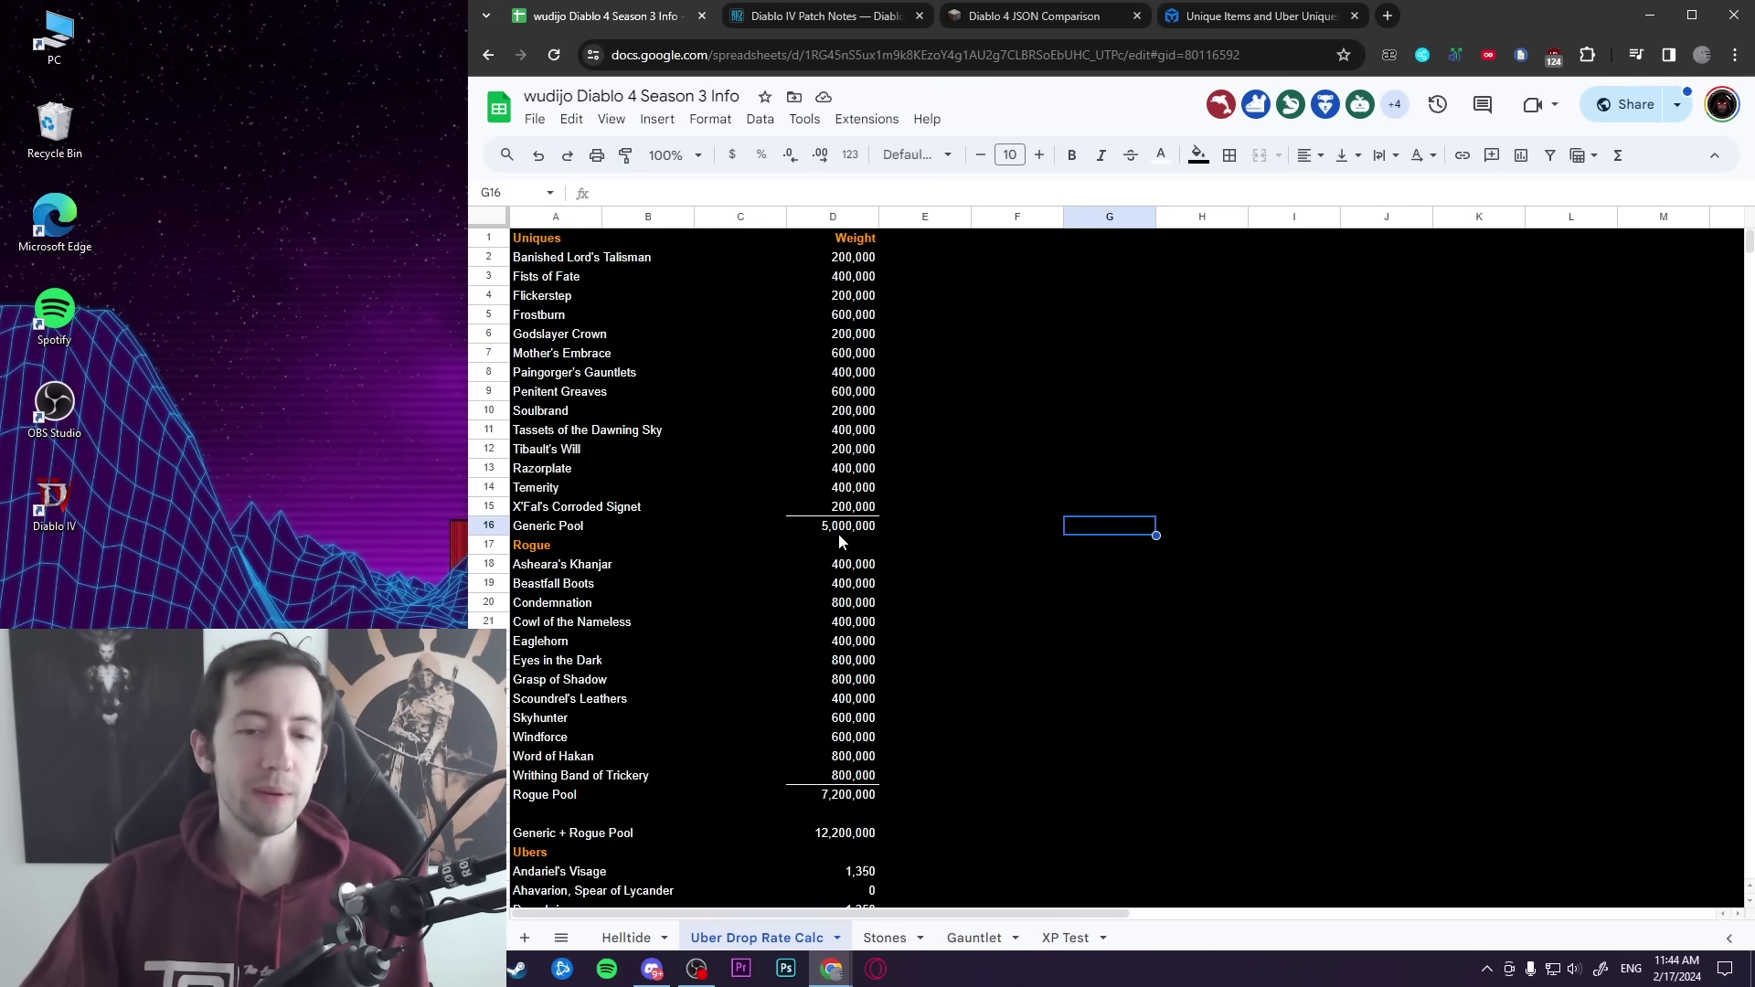
# Highlight the Rogue uniques block with its weights down to the Rogue Pool
pyautogui.scroll(-3, 655, 450)
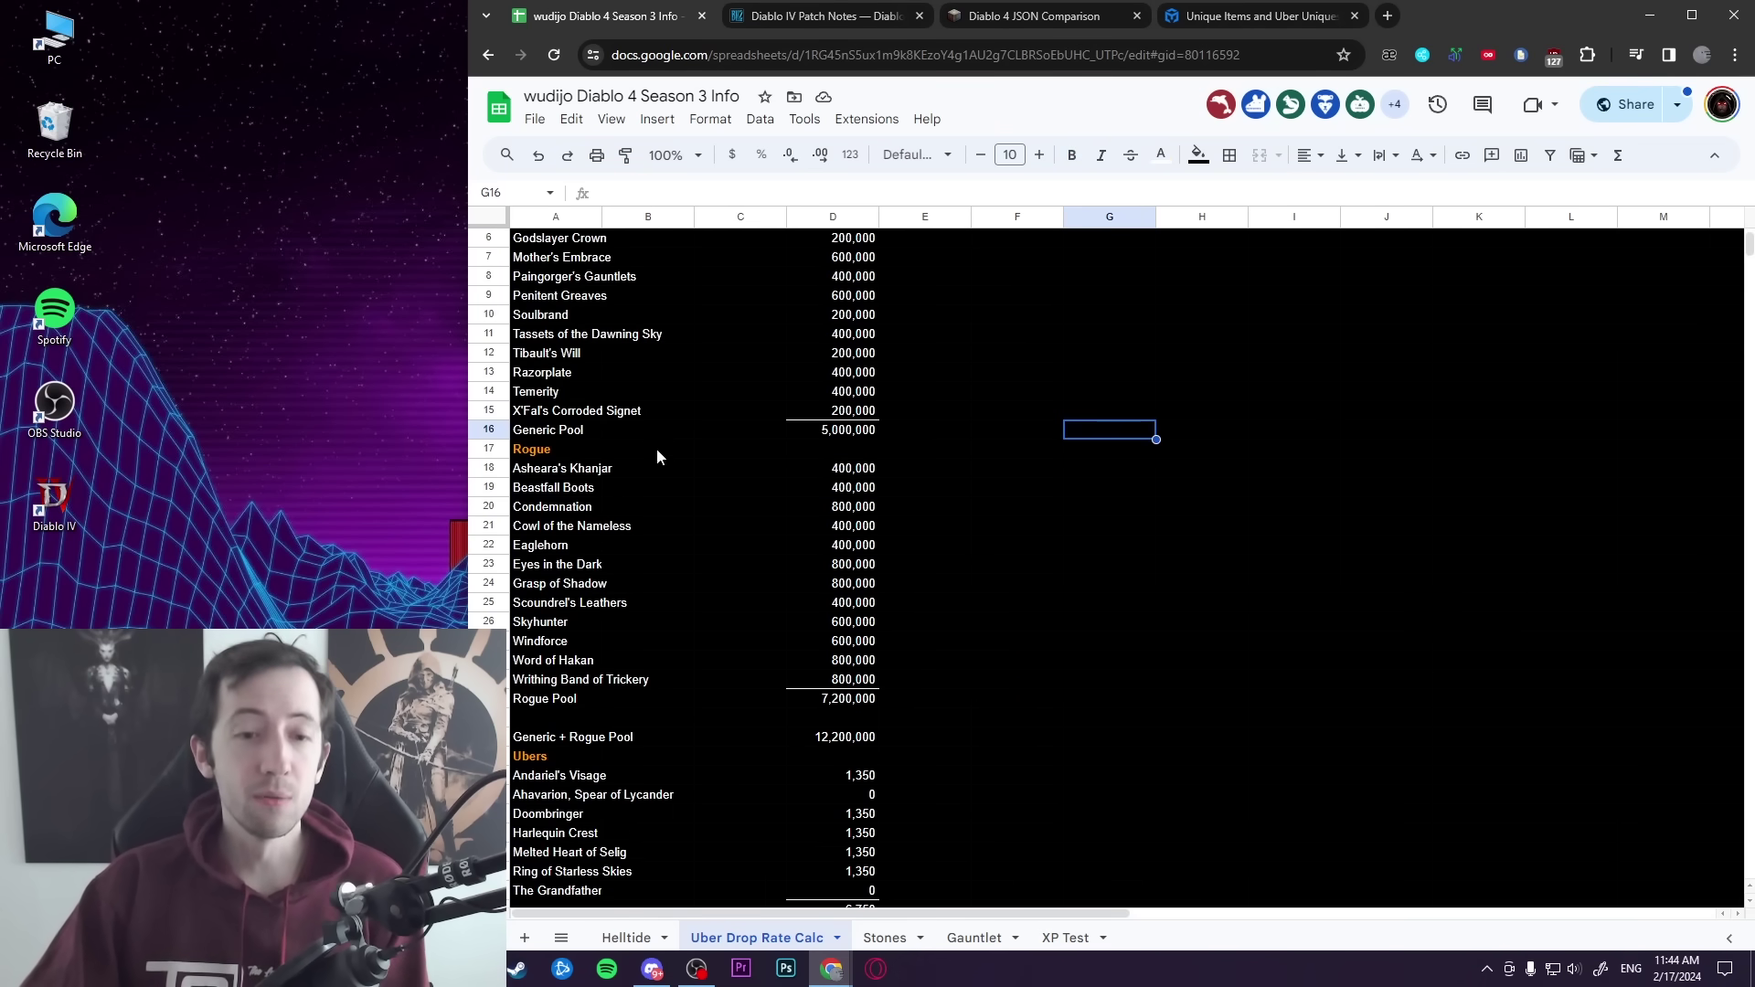
pyautogui.scroll(1, 553, 422)
pyautogui.moveTo(531, 457); pyautogui.dragTo(850, 699)
pyautogui.click(1024, 684)
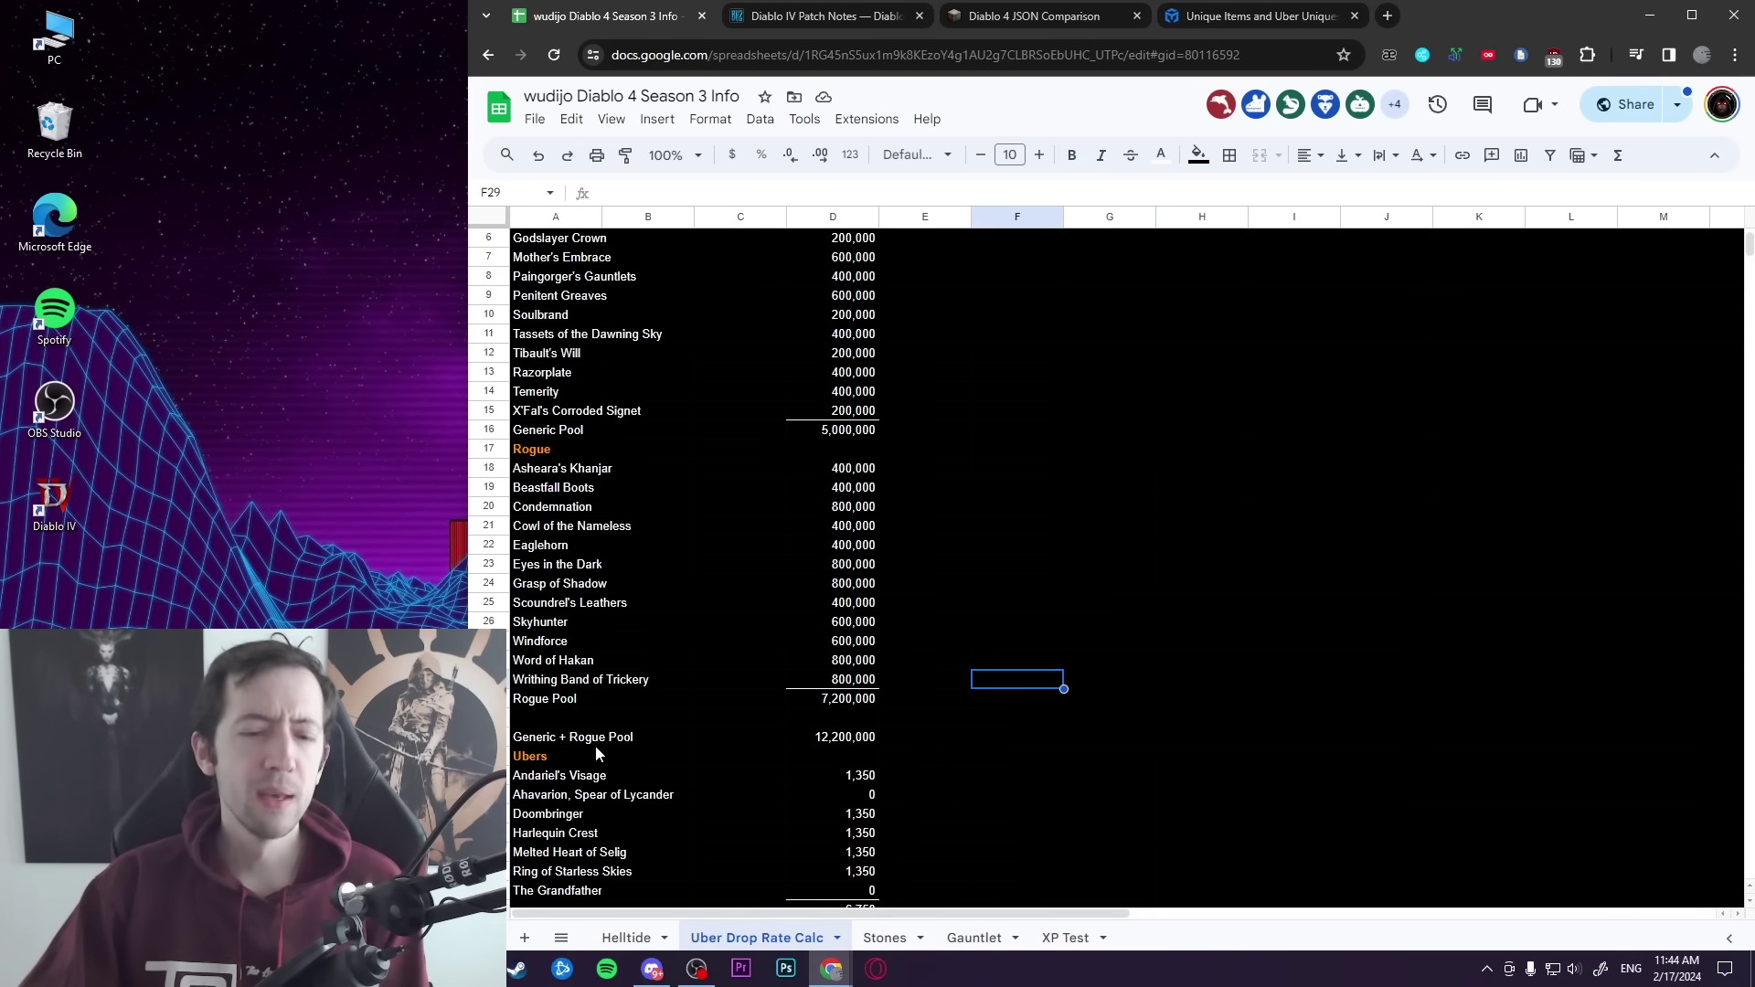
# Inspect the Generic + Rogue Pool total in D32 alongside an individual unique's weight
pyautogui.moveTo(546, 745); pyautogui.dragTo(873, 737)
pyautogui.click(1044, 720)
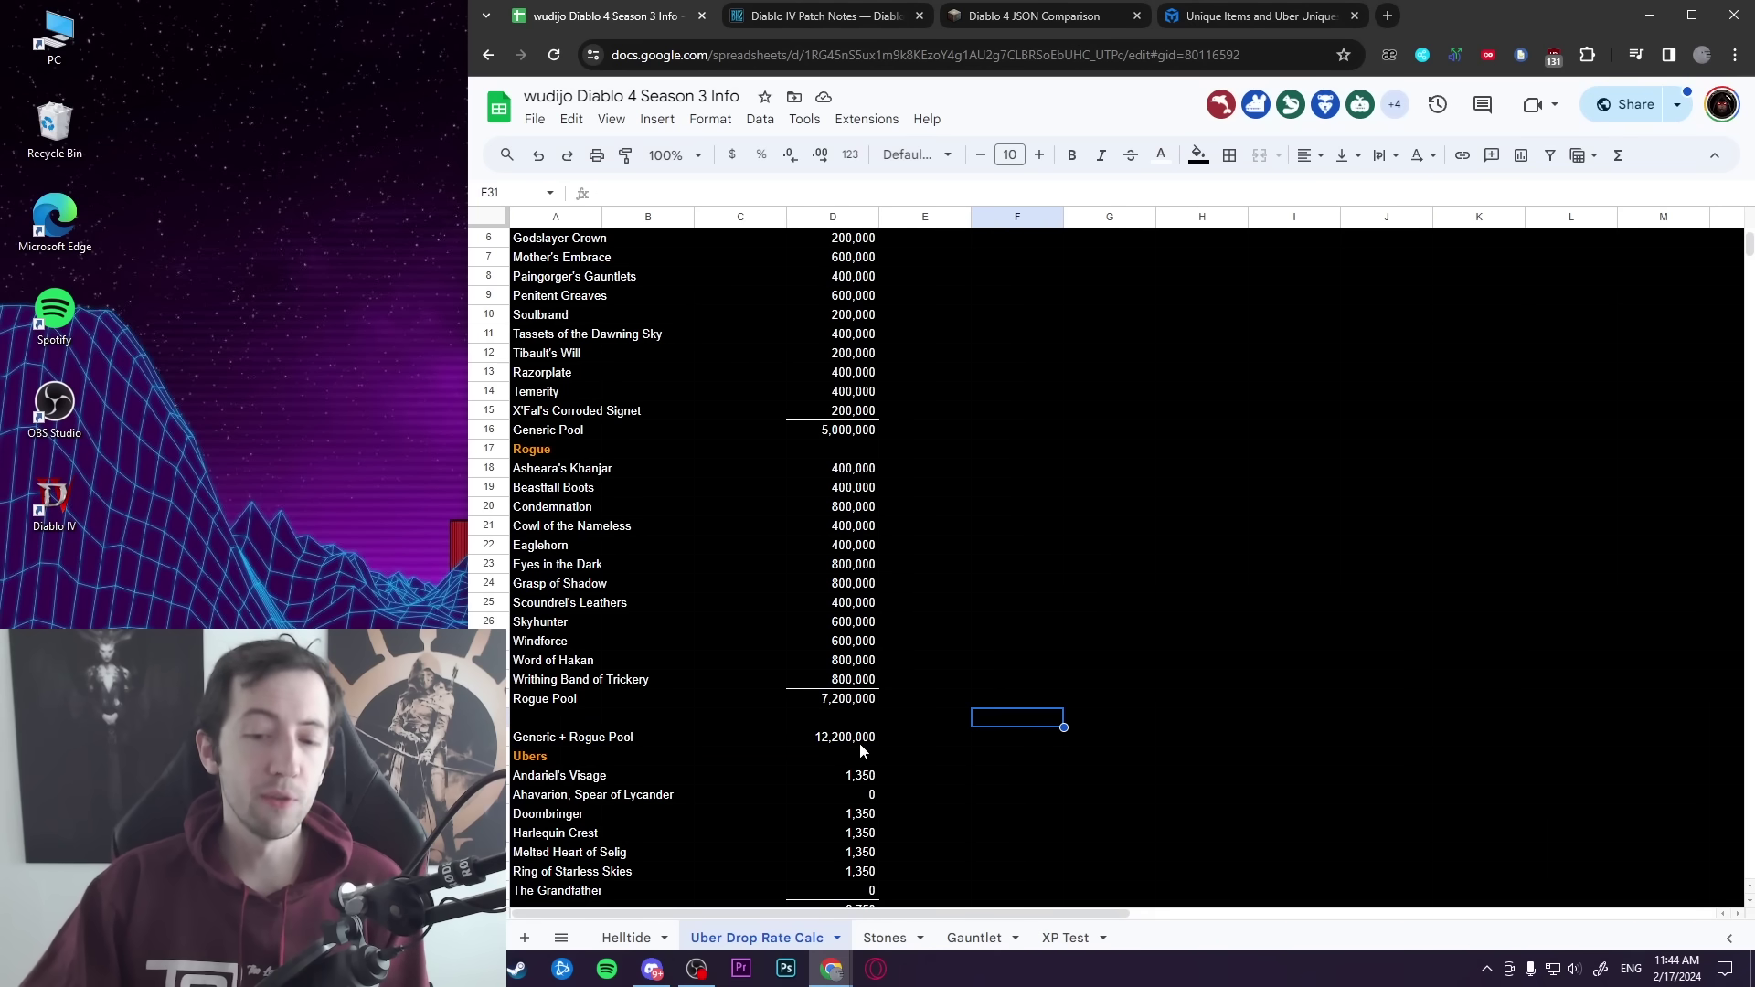
pyautogui.click(859, 740)
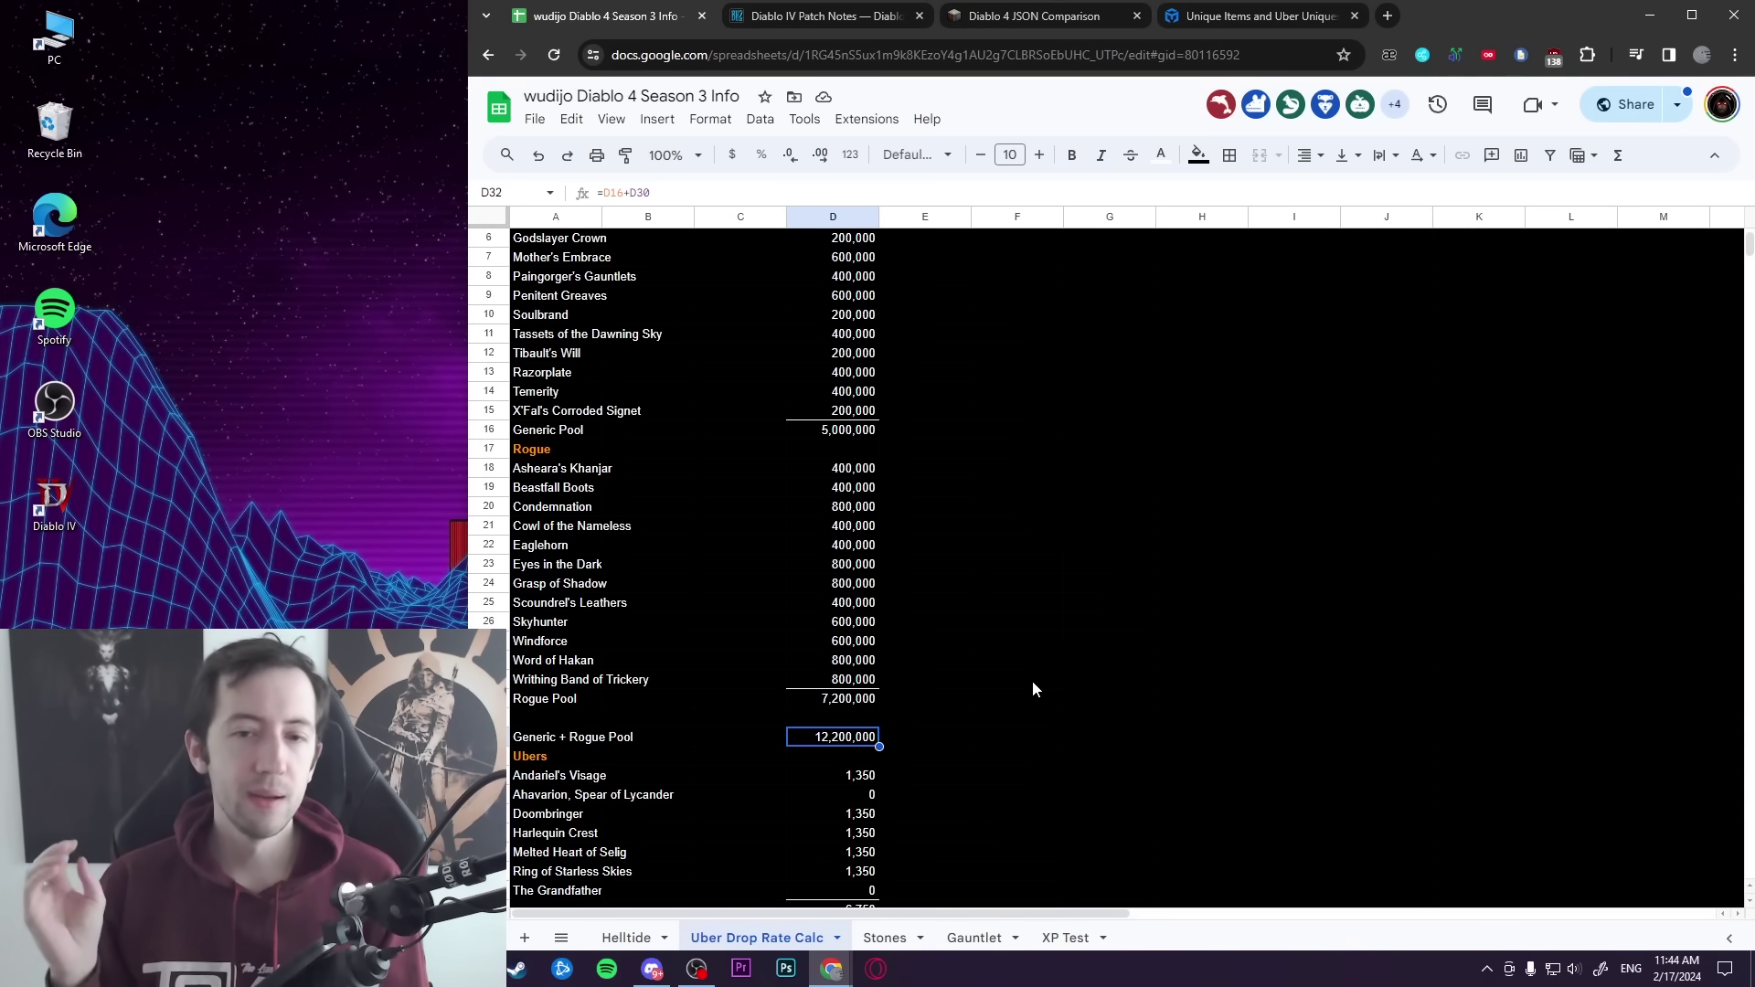
pyautogui.click(860, 316)
pyautogui.click(855, 737)
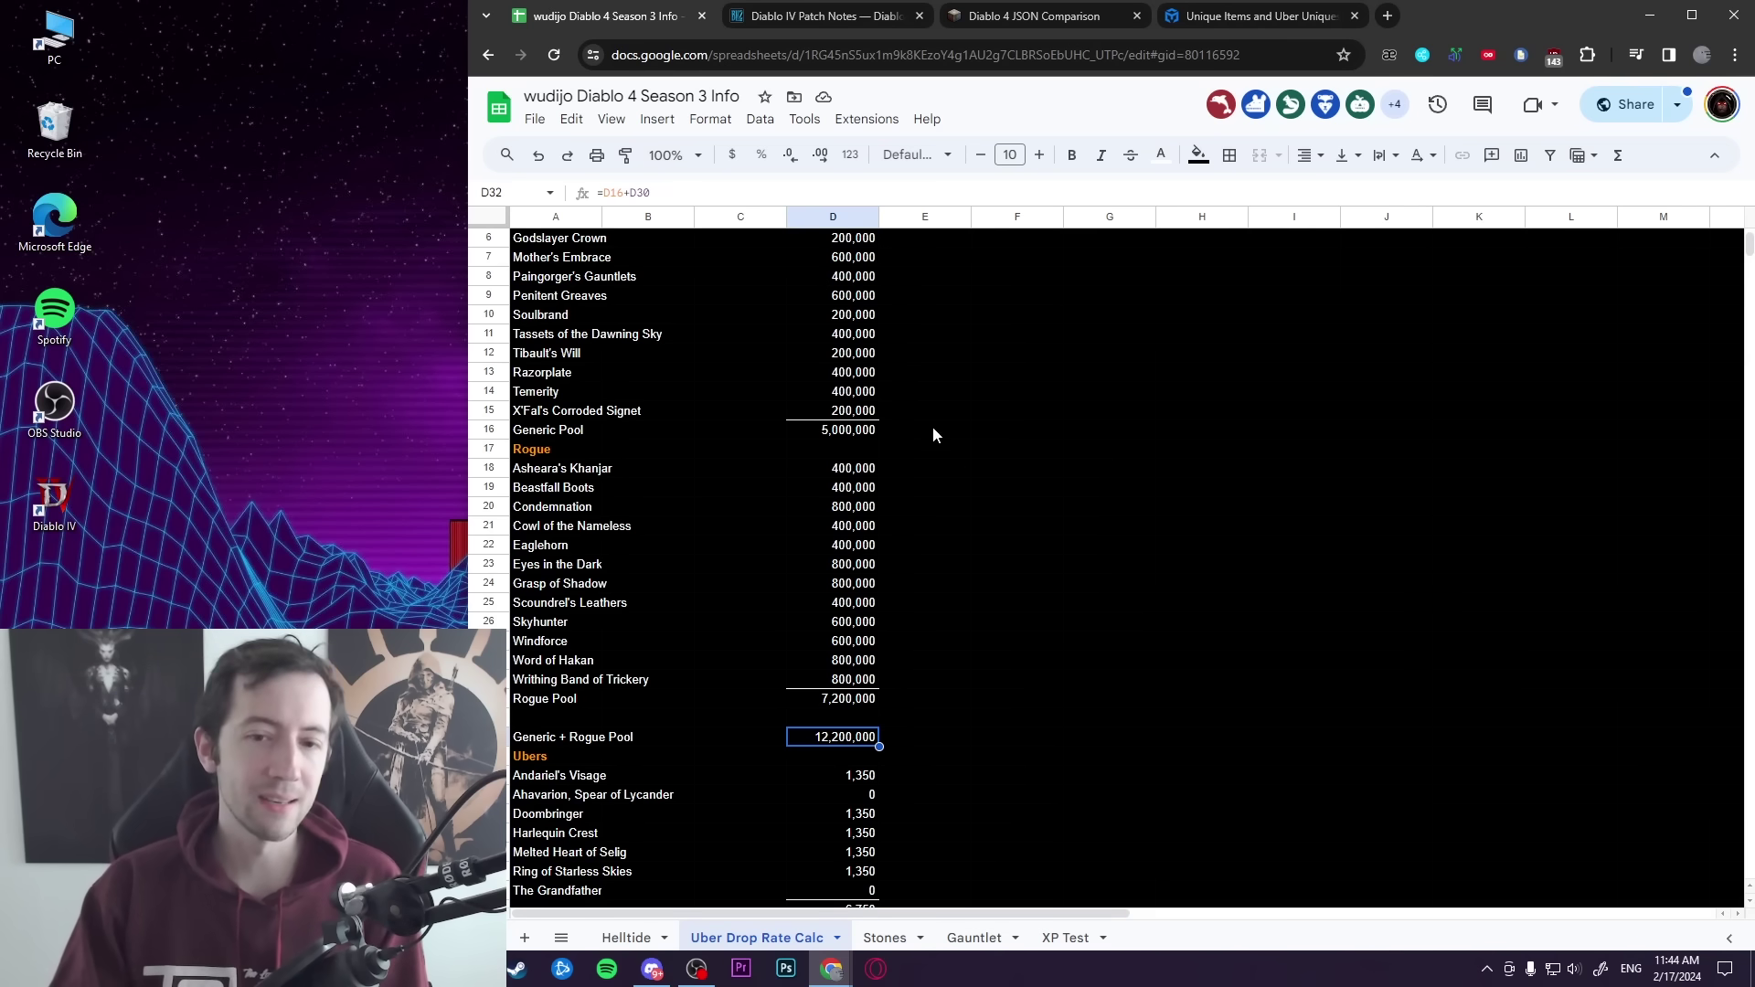
pyautogui.moveTo(936, 443); pyautogui.dragTo(892, 233)
pyautogui.moveTo(925, 737); pyautogui.dragTo(951, 75)
pyautogui.click(1181, 707)
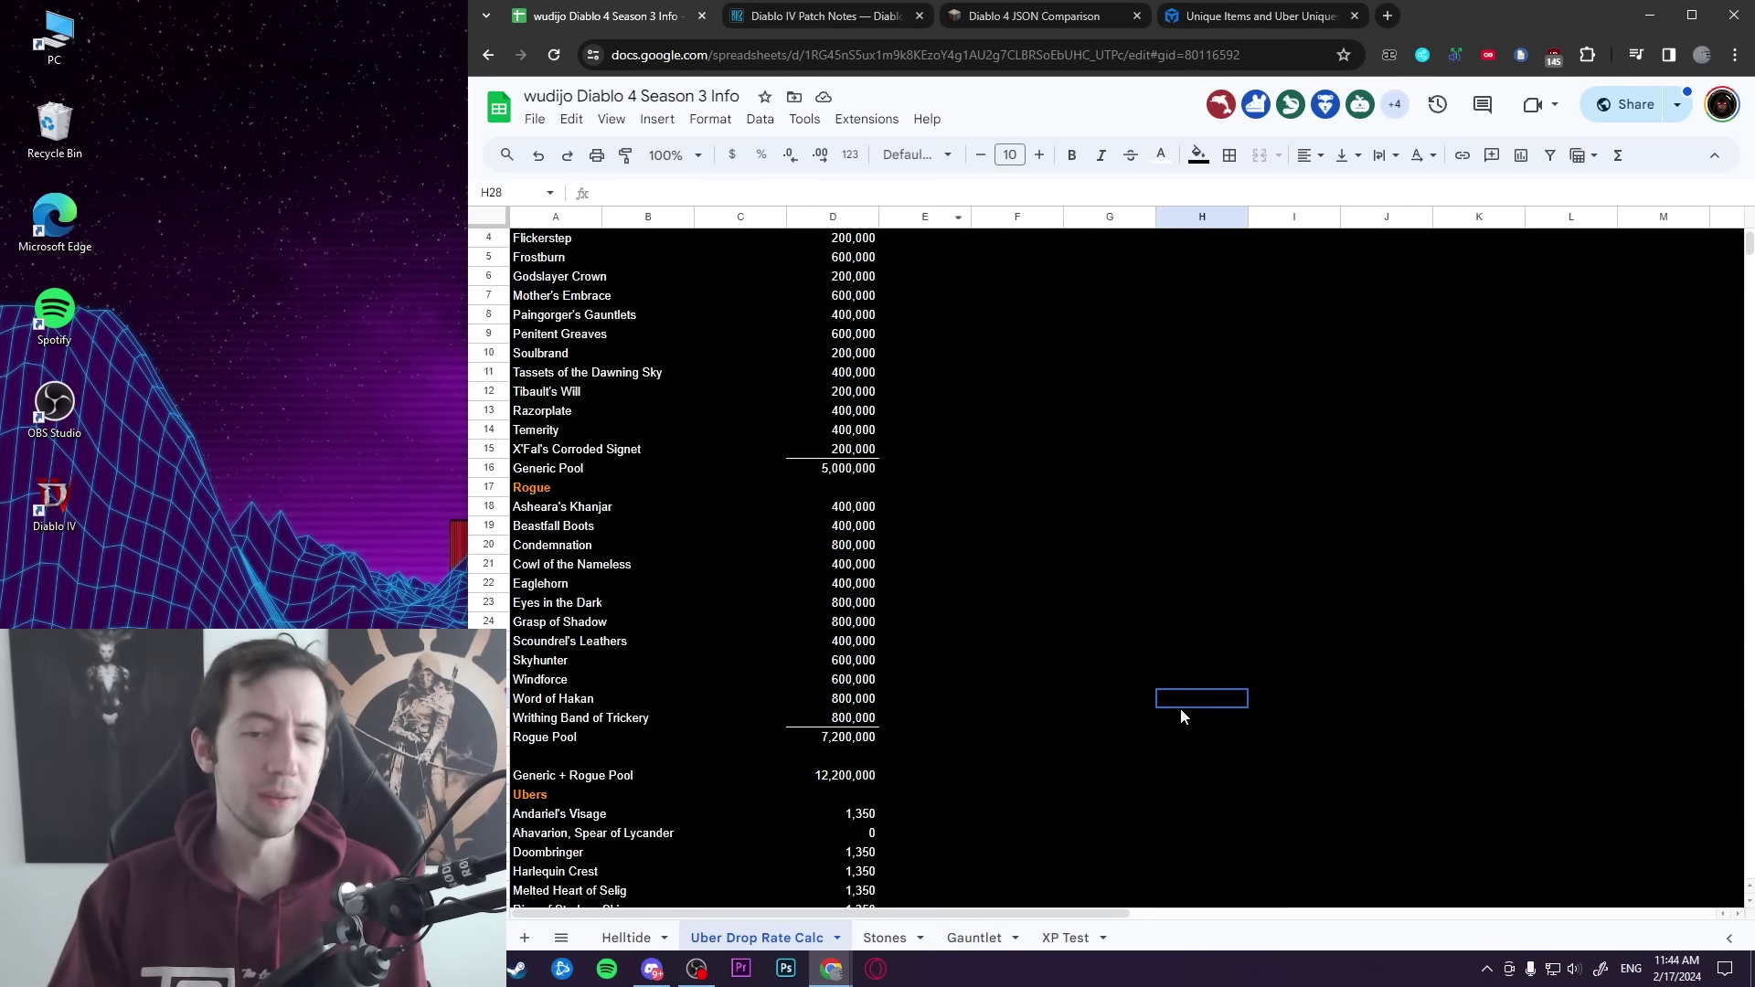
pyautogui.scroll(1, 1181, 708)
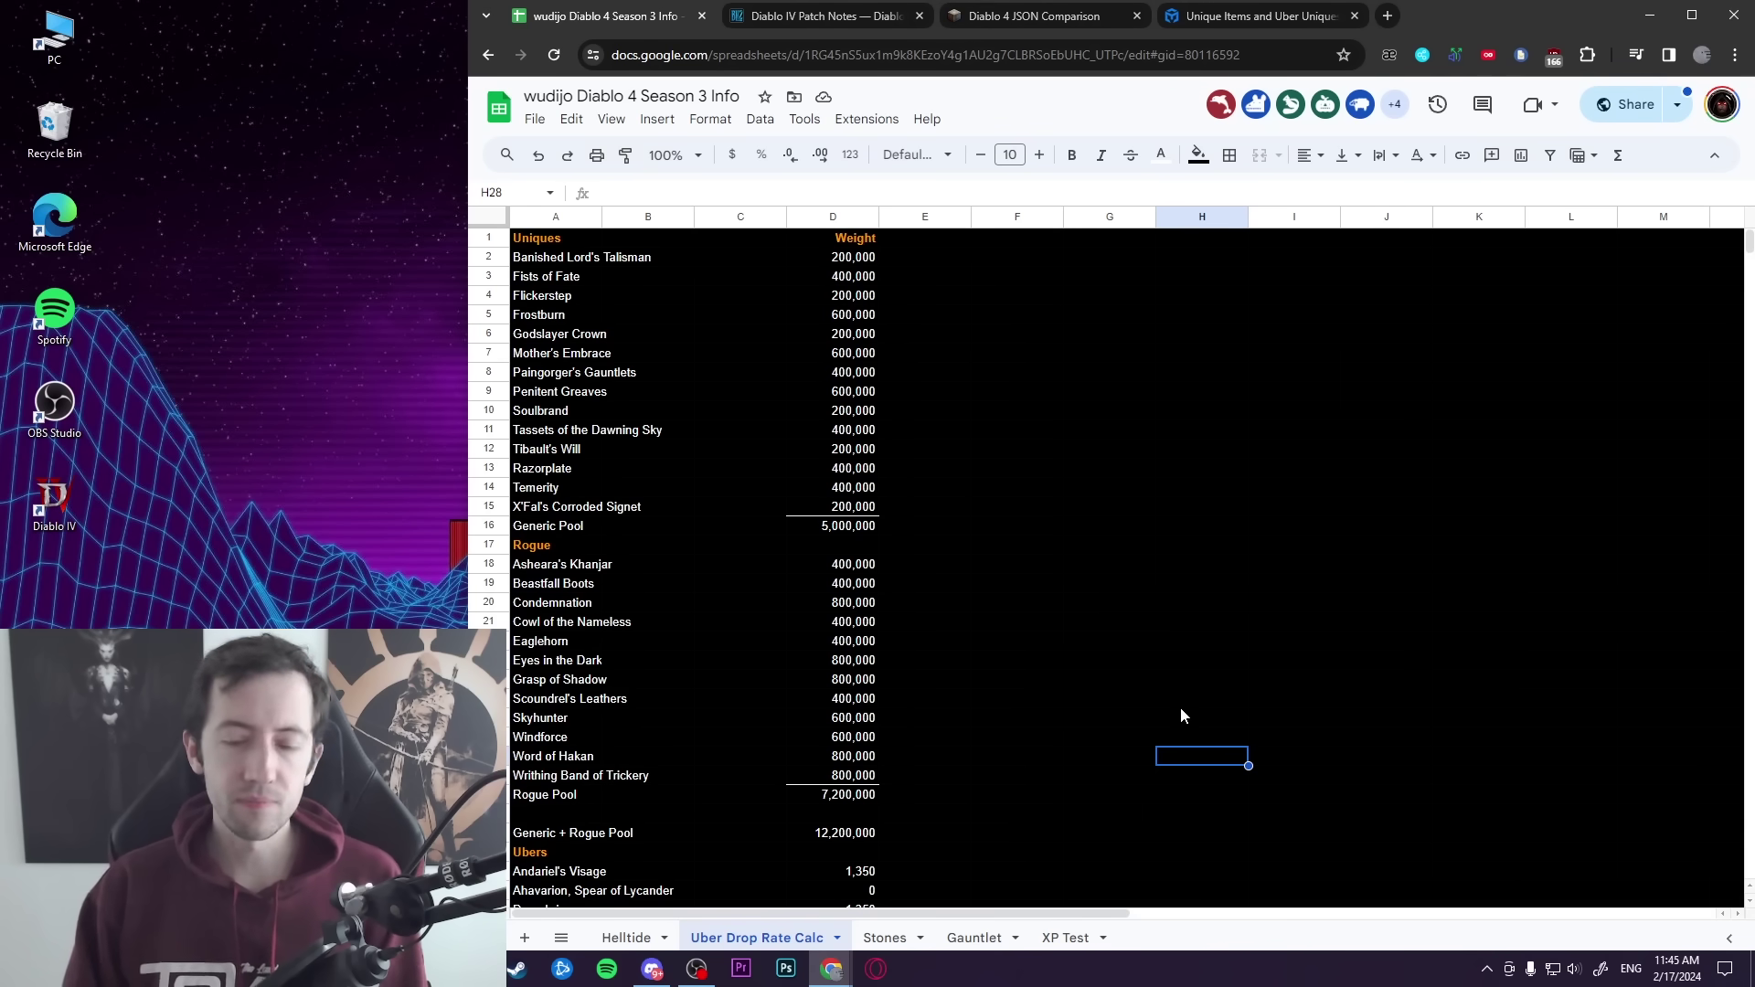
# Examine the Ubers weights and the share of Ubers in the total pool
pyautogui.click(1171, 697)
pyautogui.scroll(-1, 1164, 691)
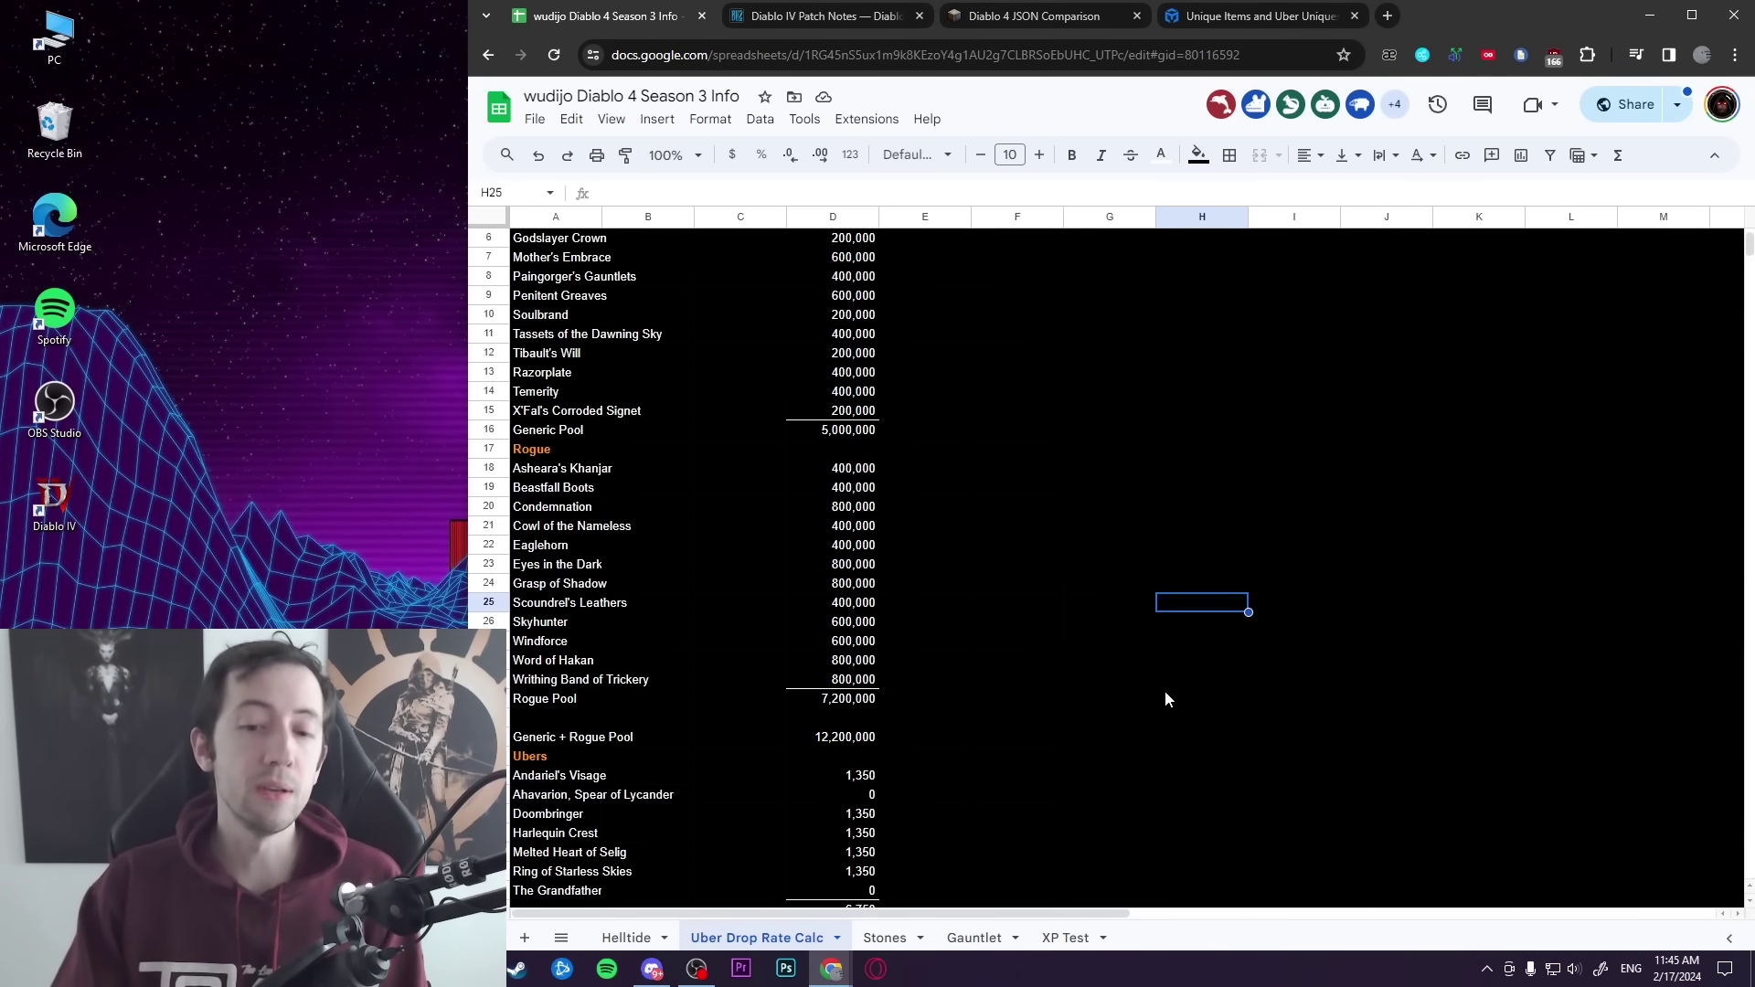
pyautogui.scroll(-2, 1164, 689)
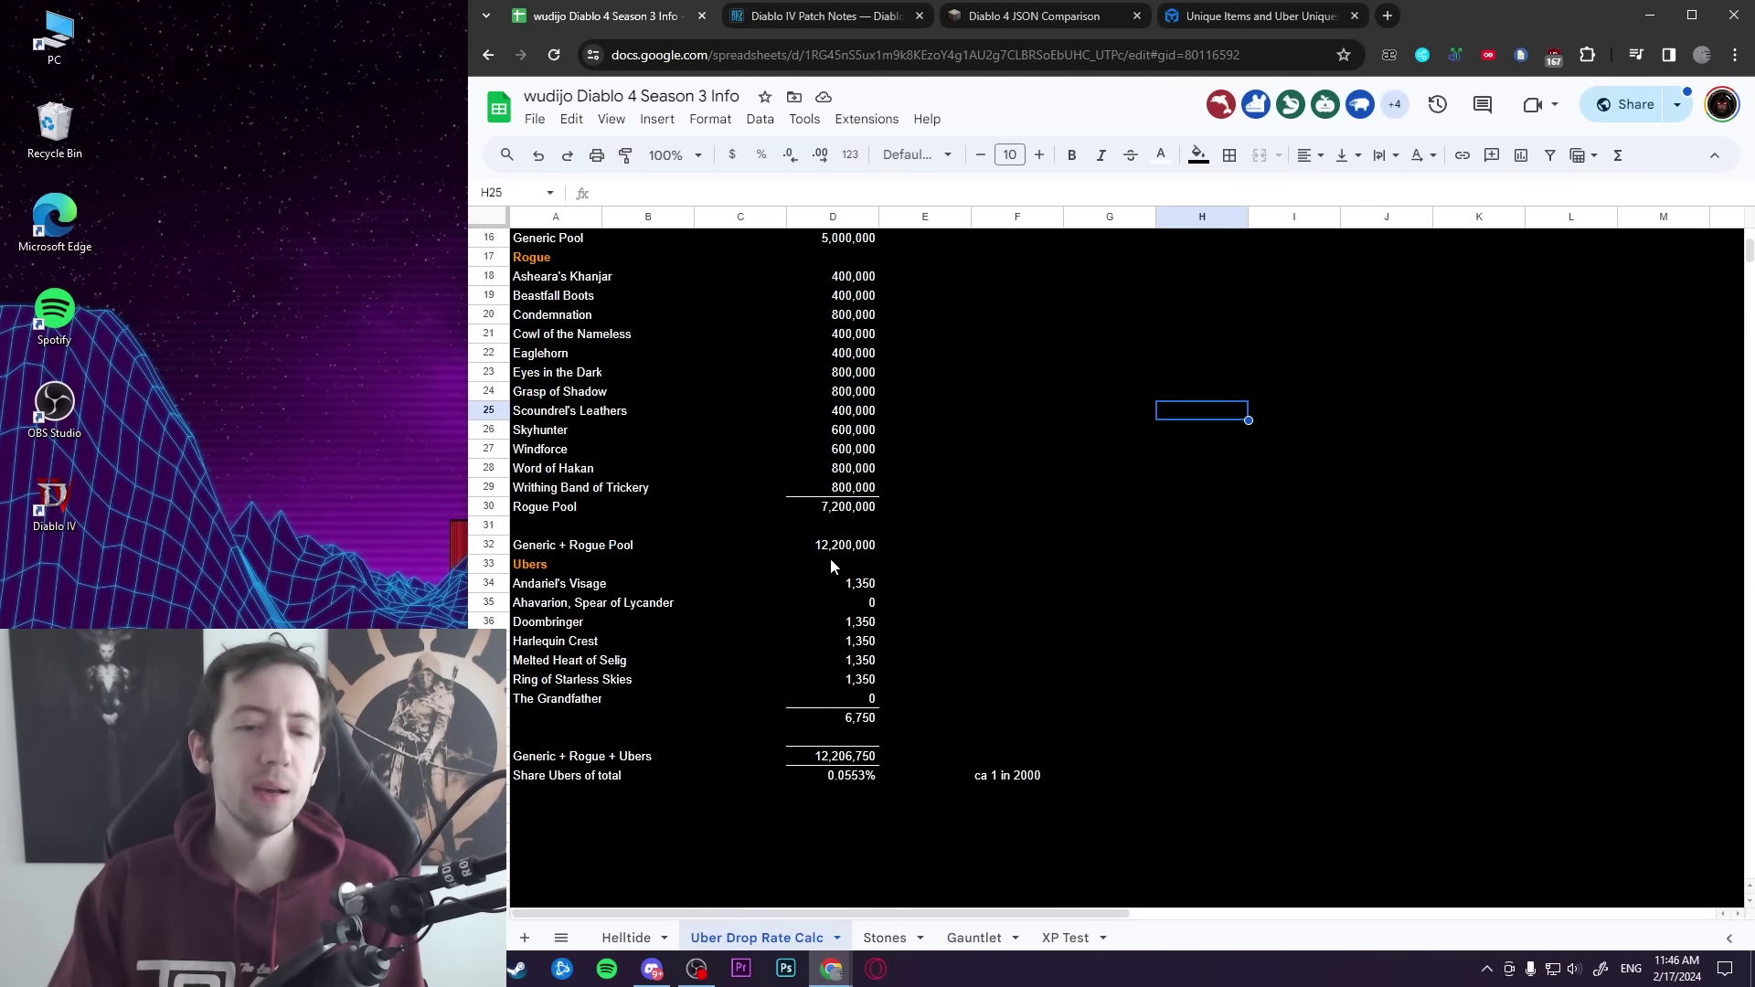
# Highlight the Ubers block with its weights and inspect the individual weights of Andariel's Visage, Ahavarion and The Grandfather
pyautogui.scroll(-1, 1011, 623)
pyautogui.moveTo(1012, 424); pyautogui.dragTo(539, 603)
pyautogui.click(1280, 469)
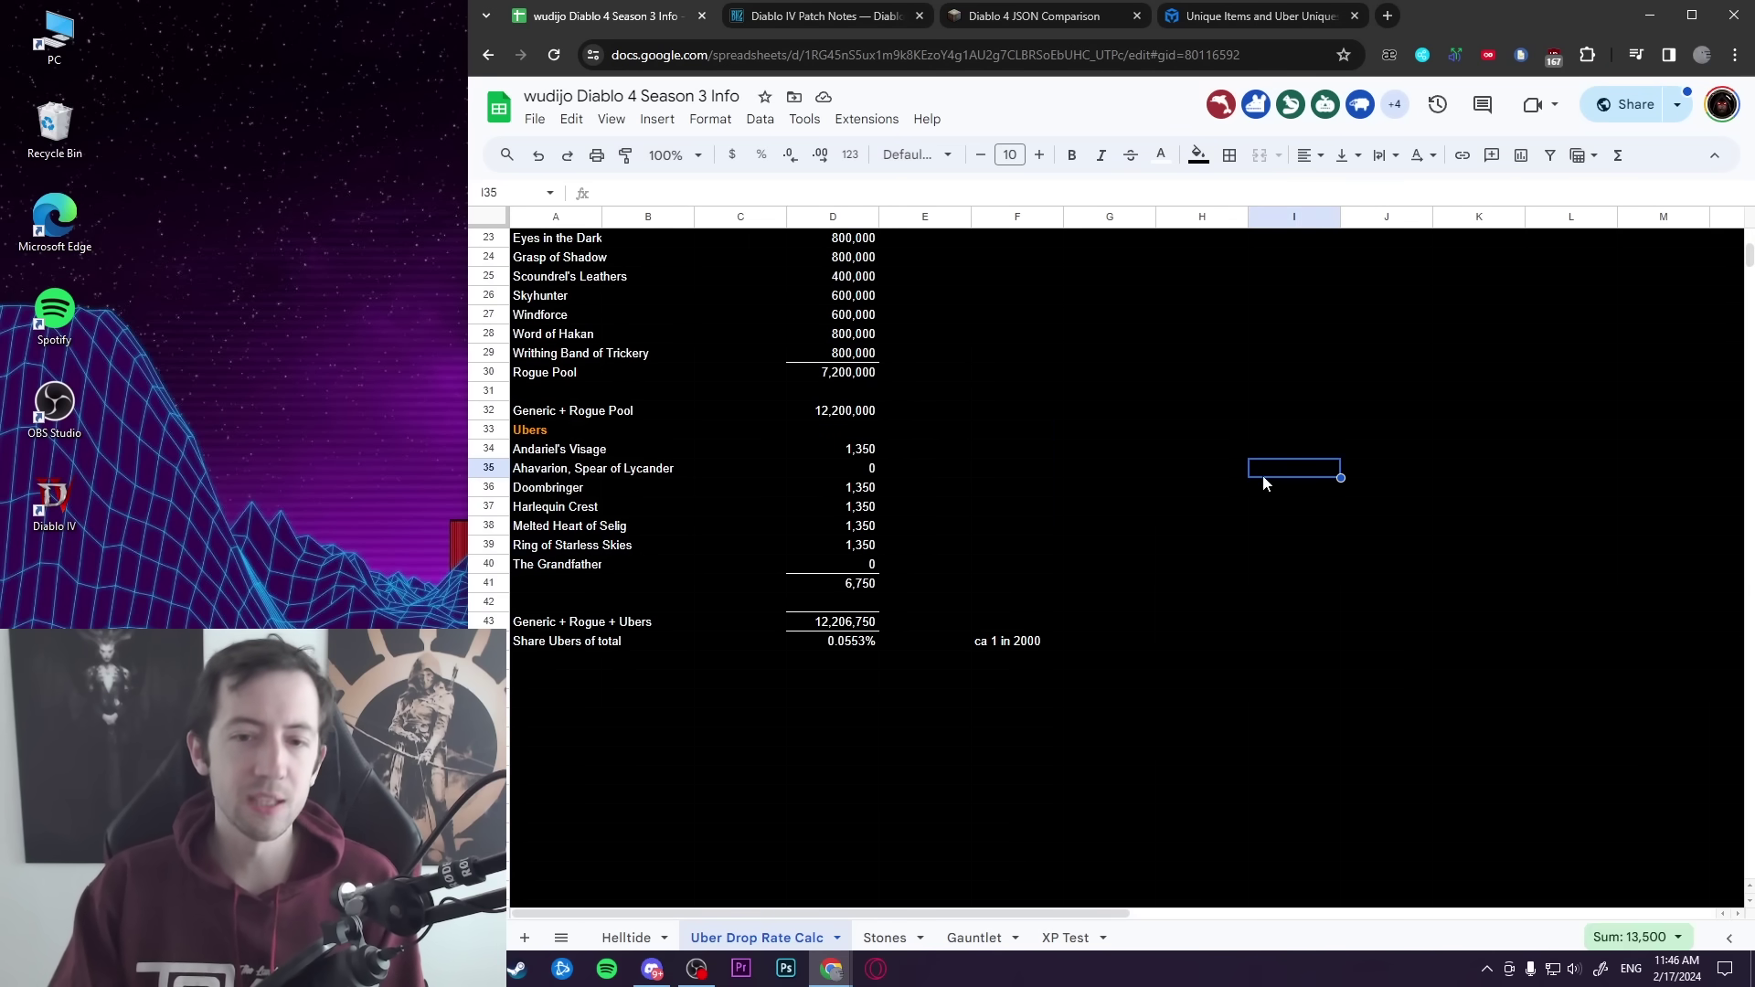
pyautogui.moveTo(517, 452); pyautogui.dragTo(824, 564)
pyautogui.click(1110, 487)
pyautogui.click(819, 449)
pyautogui.click(832, 466)
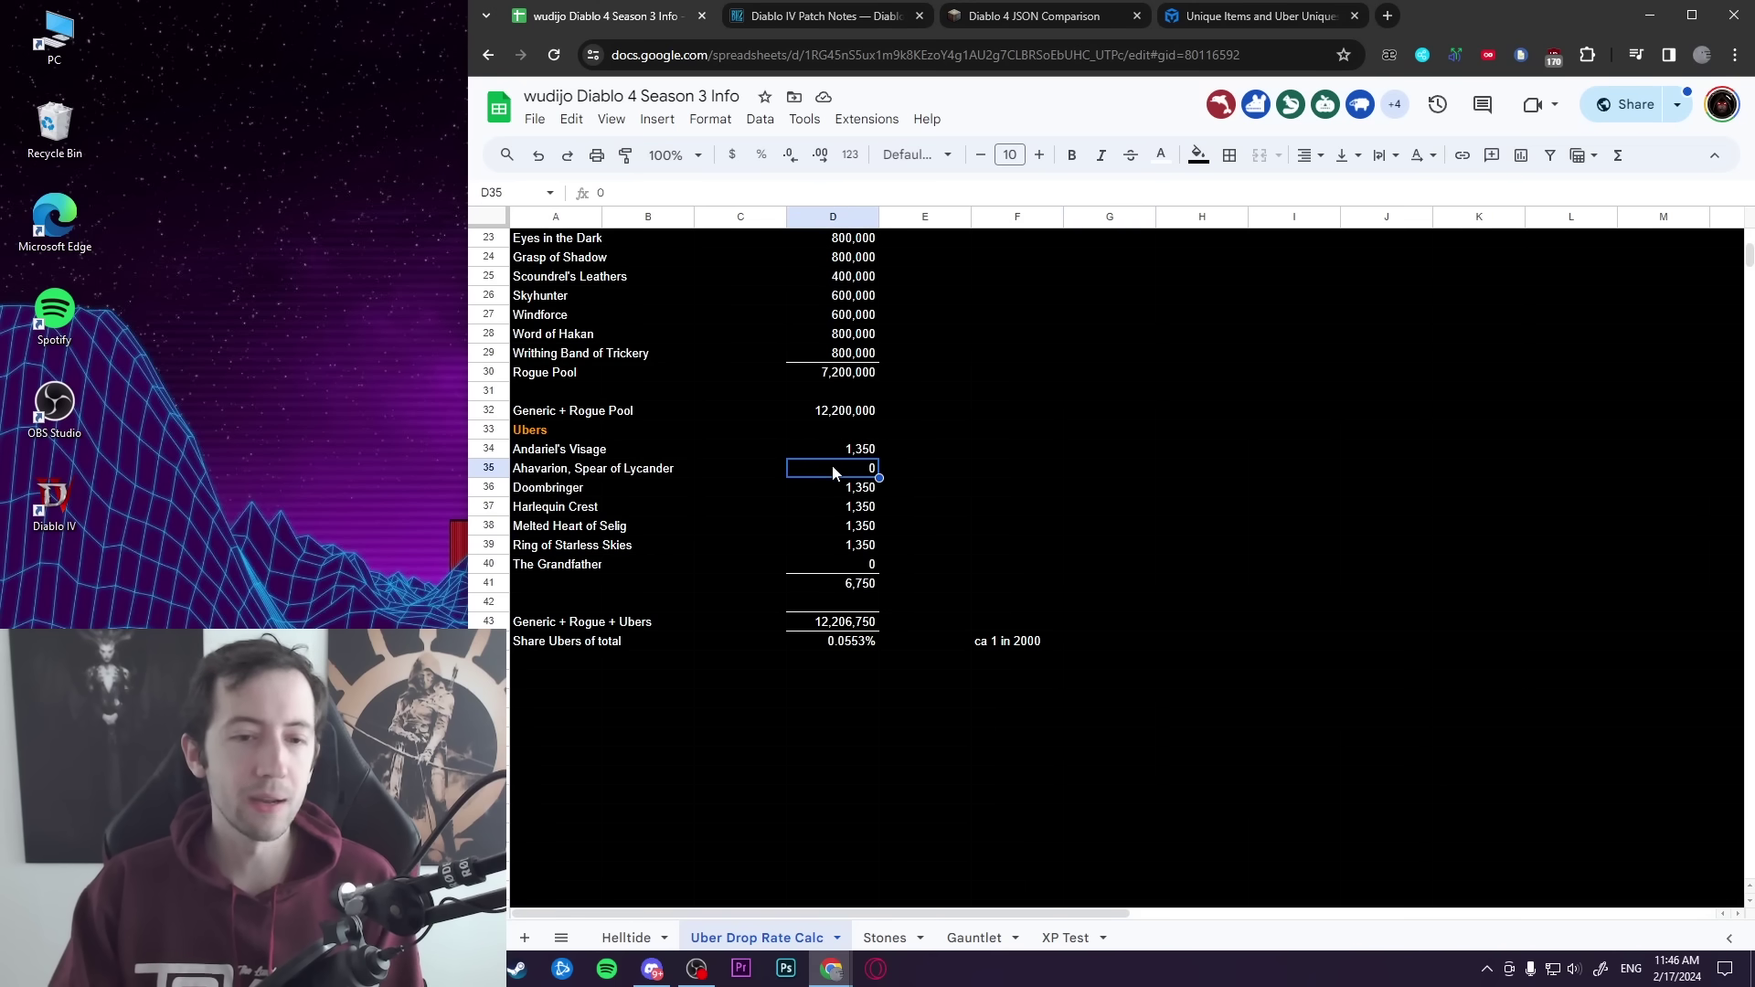
pyautogui.click(854, 565)
pyautogui.click(1193, 543)
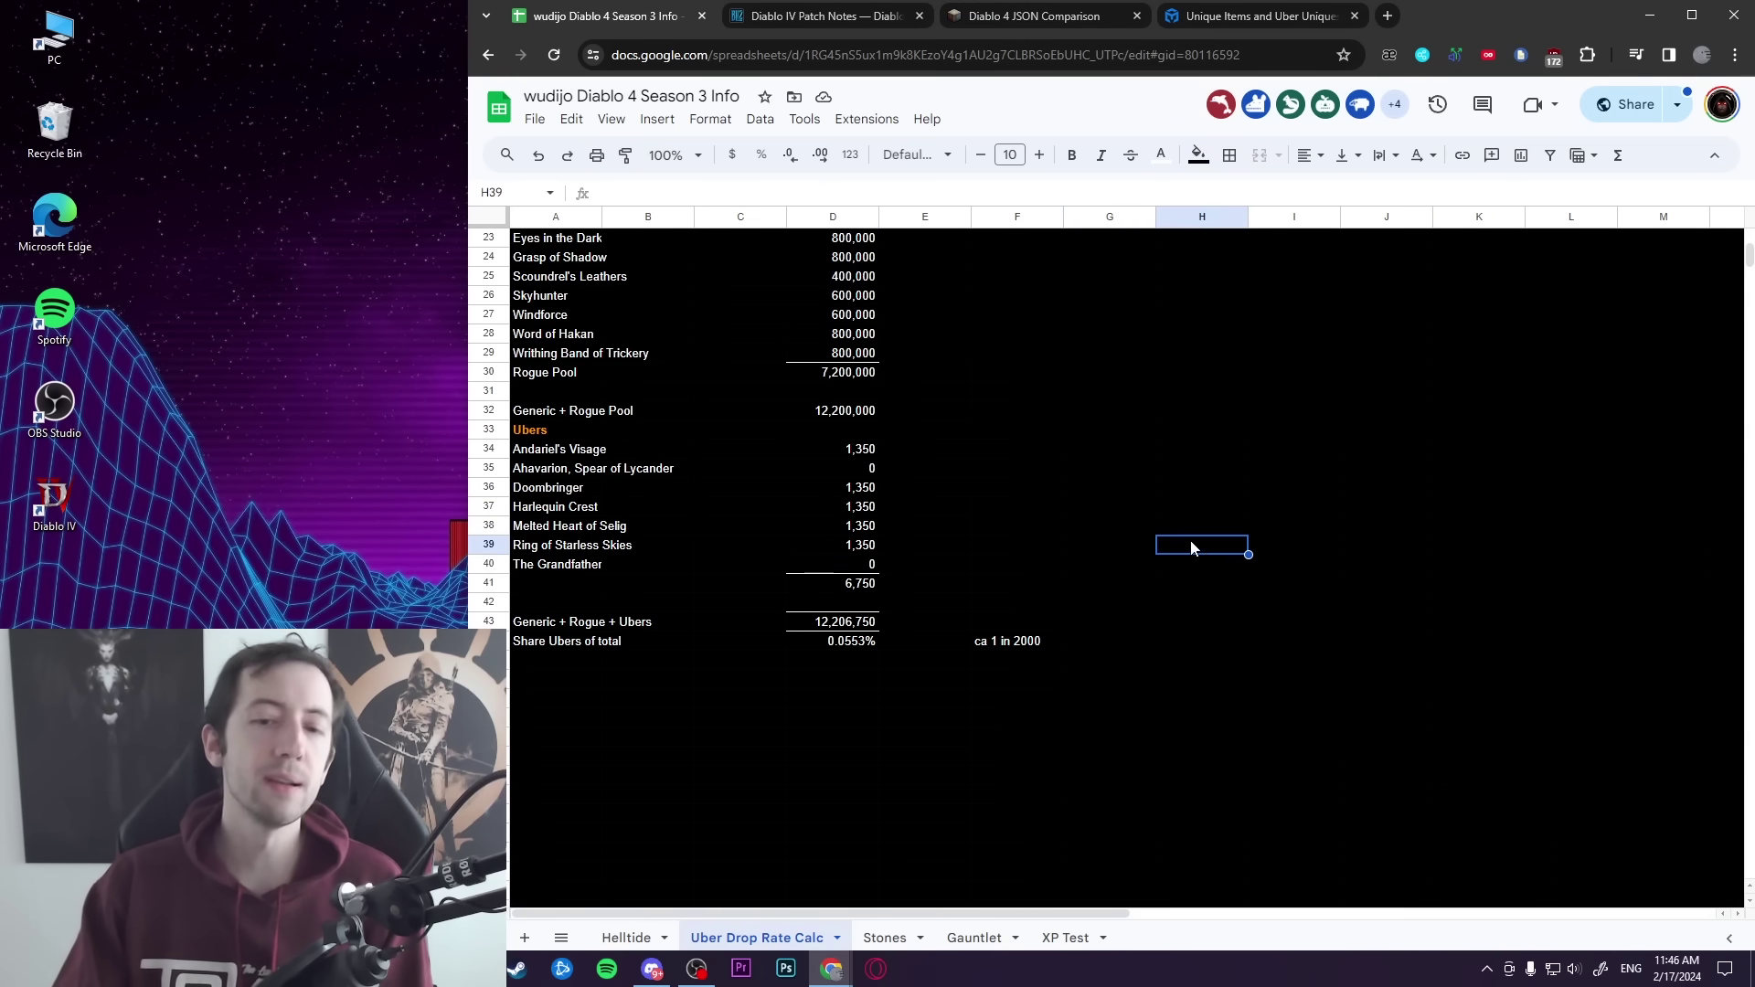
# Inspect the Ubers sum, the pool totals and the Ubers share formula, and highlight the "ca 1 in 2000" note
pyautogui.click(850, 585)
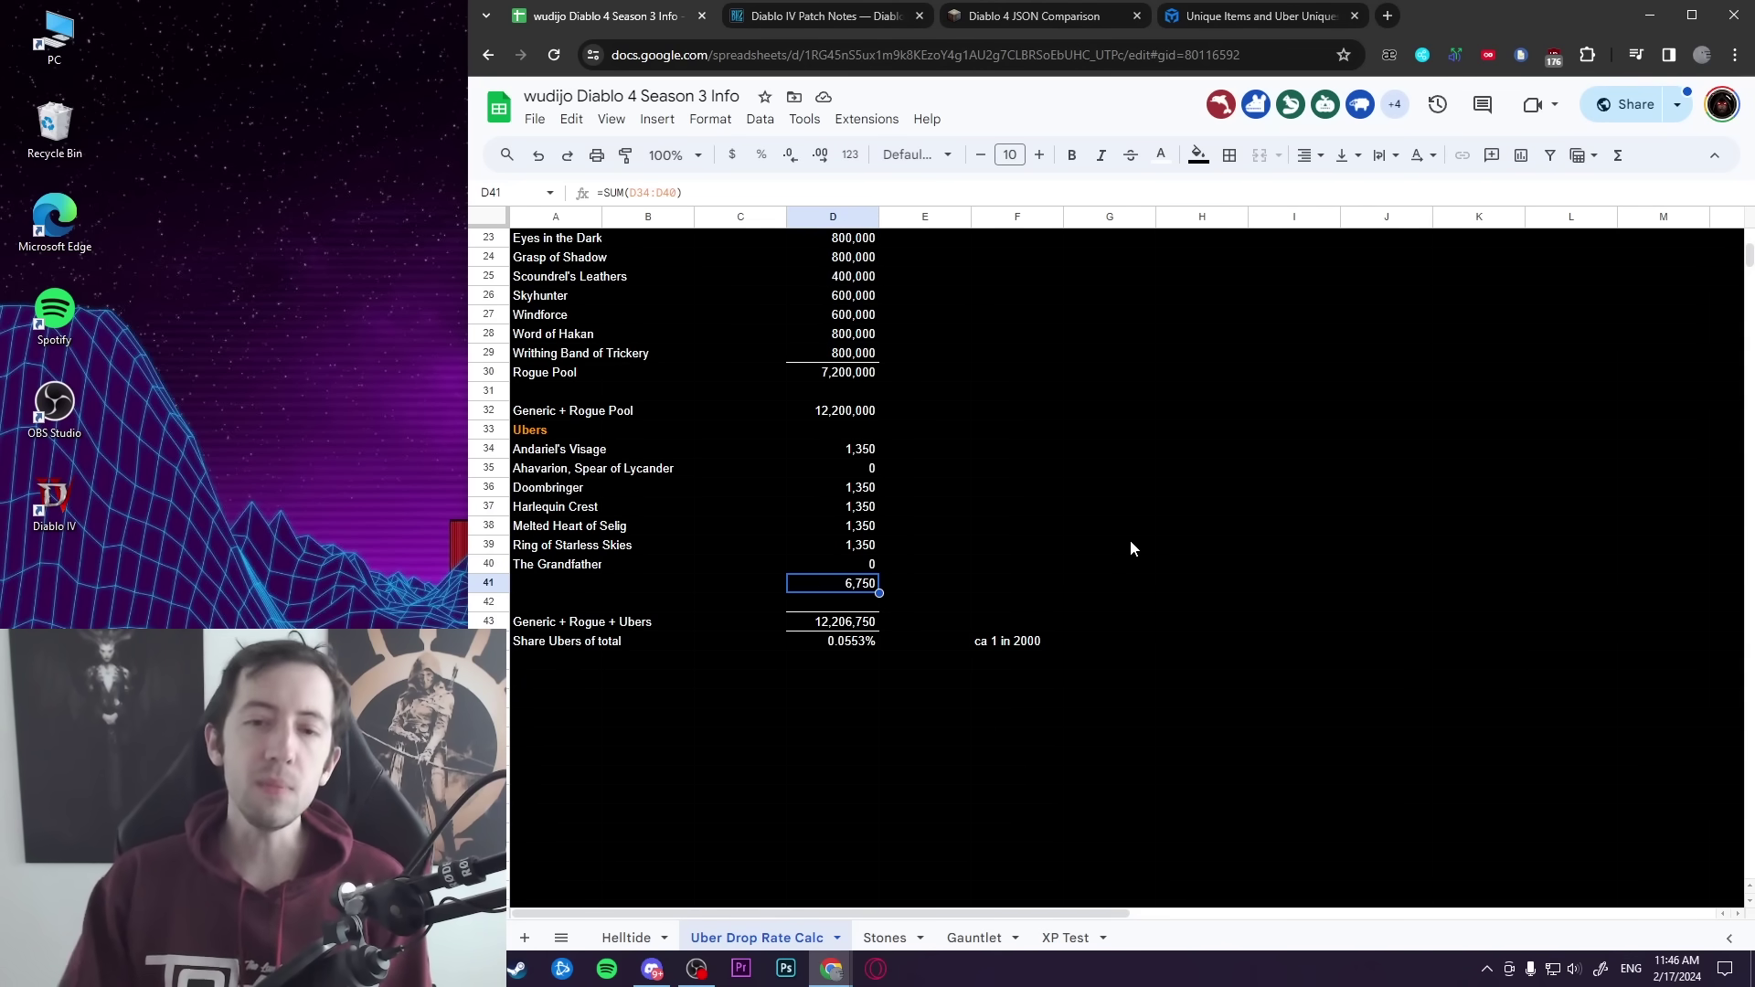
pyautogui.click(855, 413)
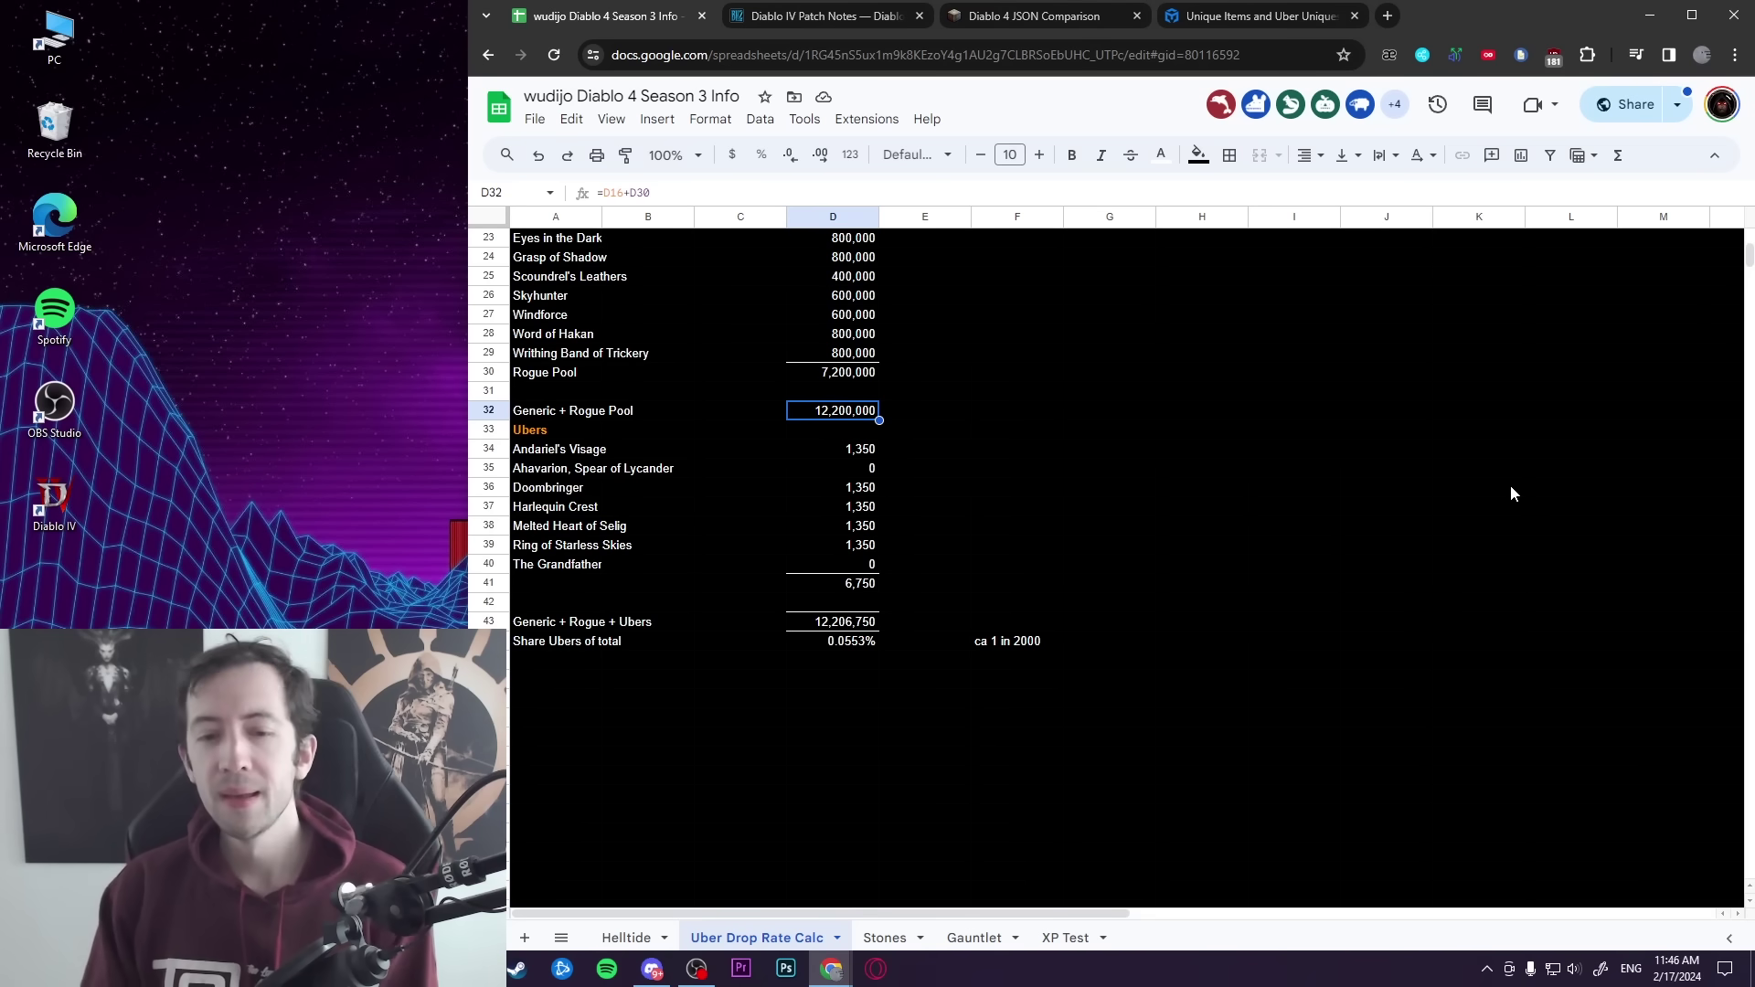
pyautogui.click(866, 629)
pyautogui.click(1015, 768)
pyautogui.click(873, 645)
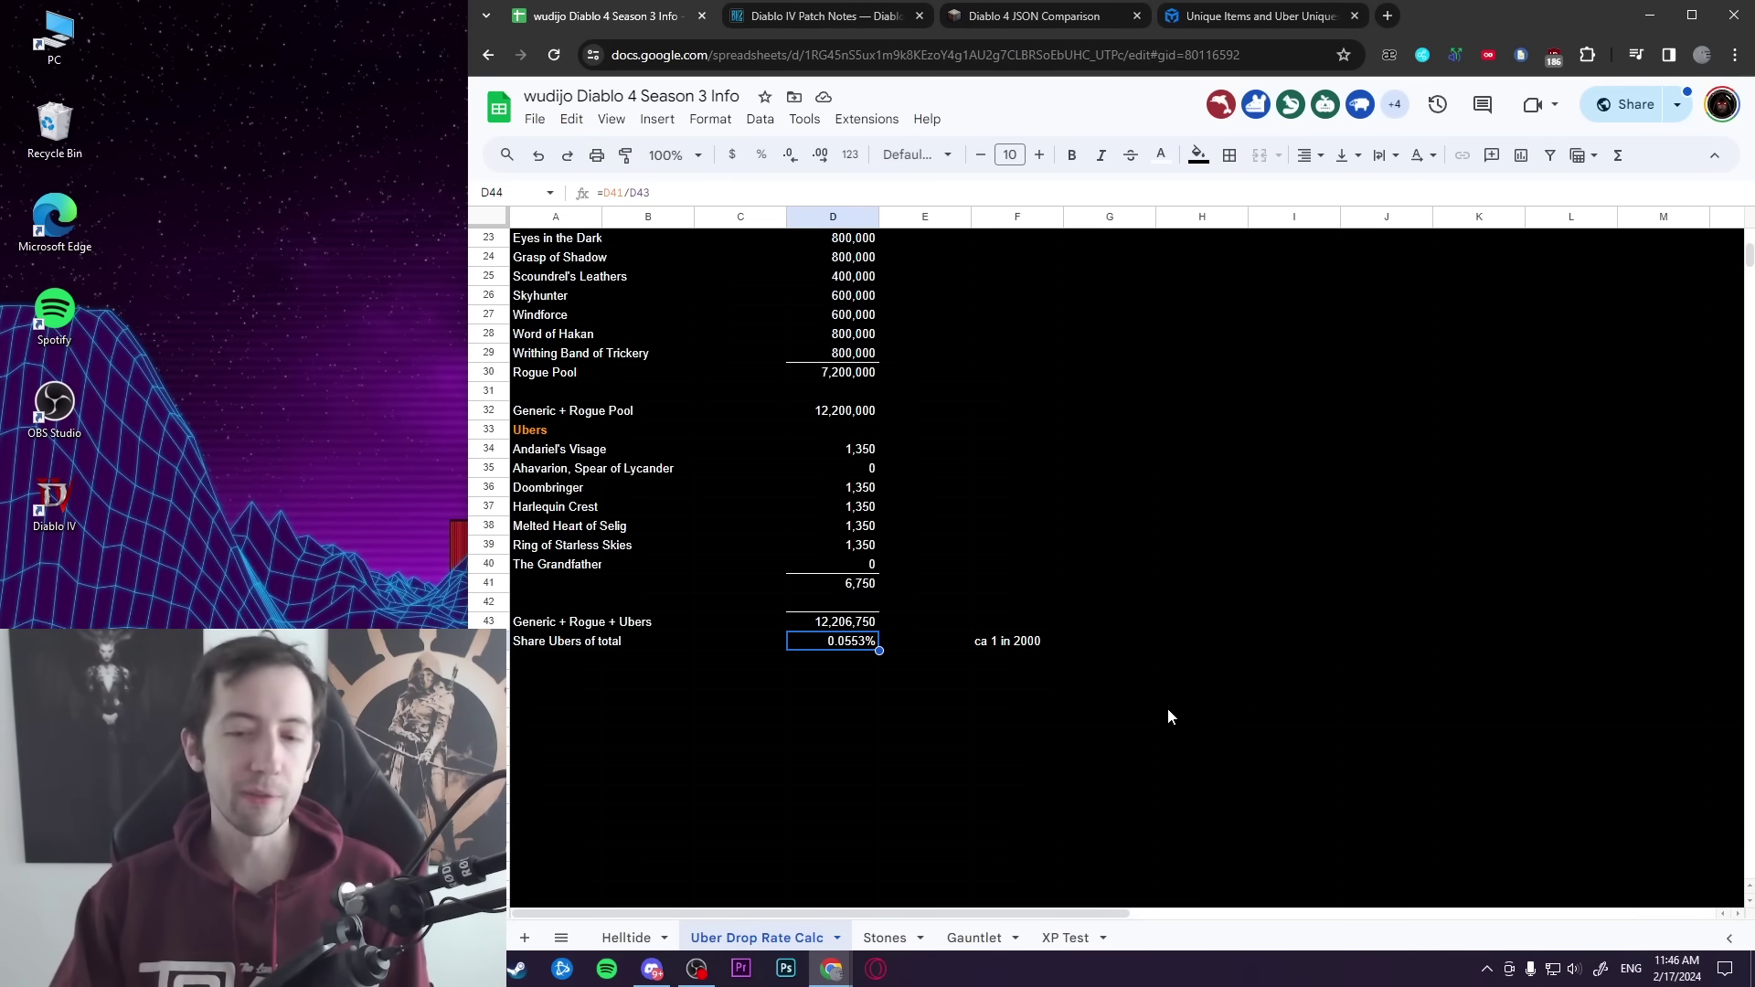
pyautogui.moveTo(1014, 603); pyautogui.dragTo(1015, 681)
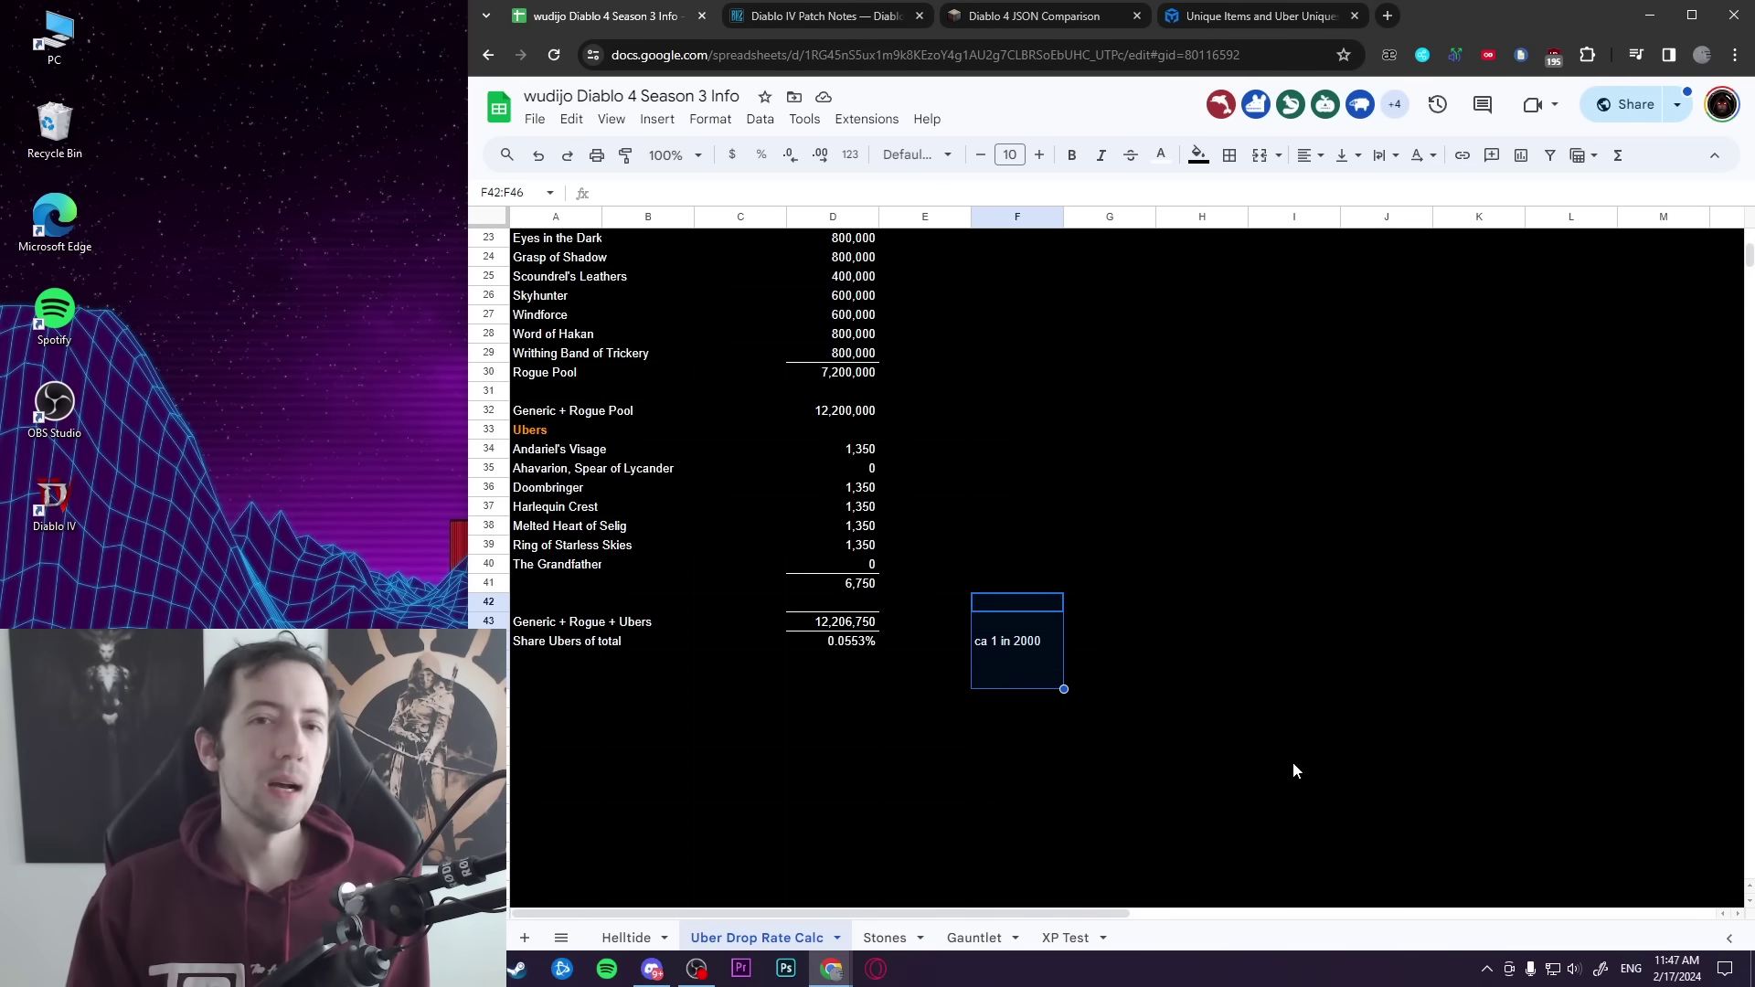
# Switch to the maxroll unique items page and look over the drop rates in the Rogue and Sorcerer tables
pyautogui.click(1262, 16)
pyautogui.scroll(-8, 1217, 427)
pyautogui.scroll(2, 1218, 427)
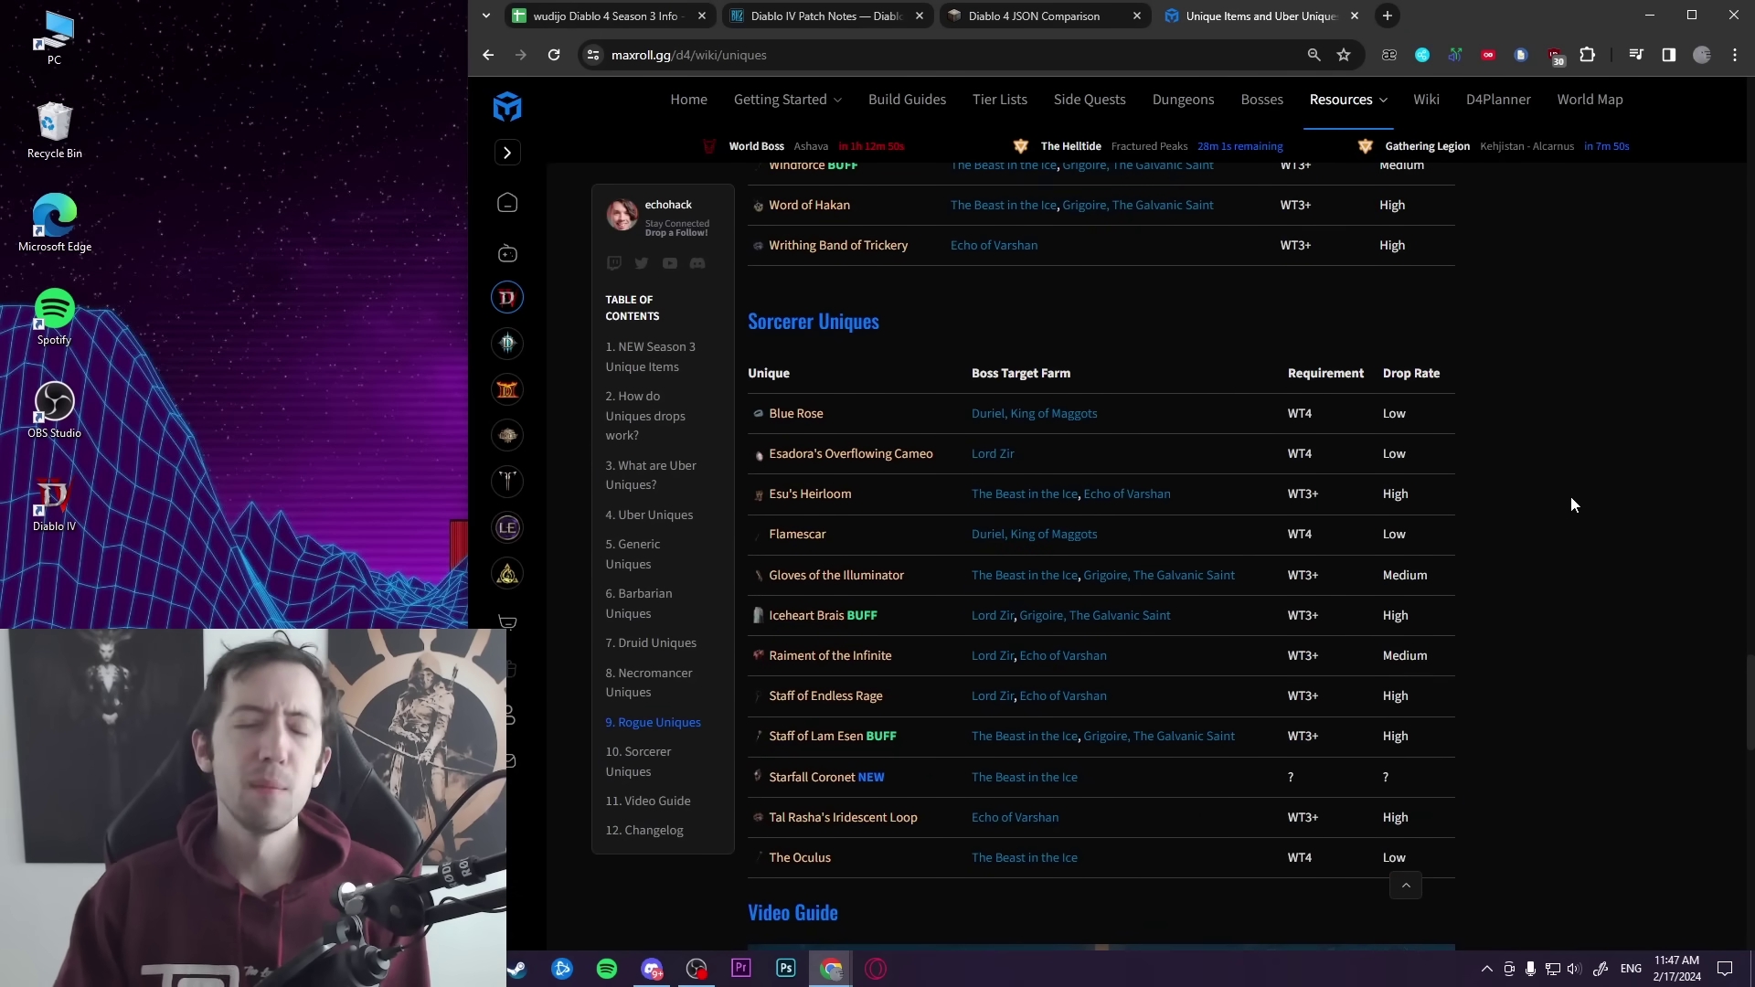
# Return to the Uber Drop Rate Calc sheet and highlight the Share Ubers of total row with its note
pyautogui.click(655, 23)
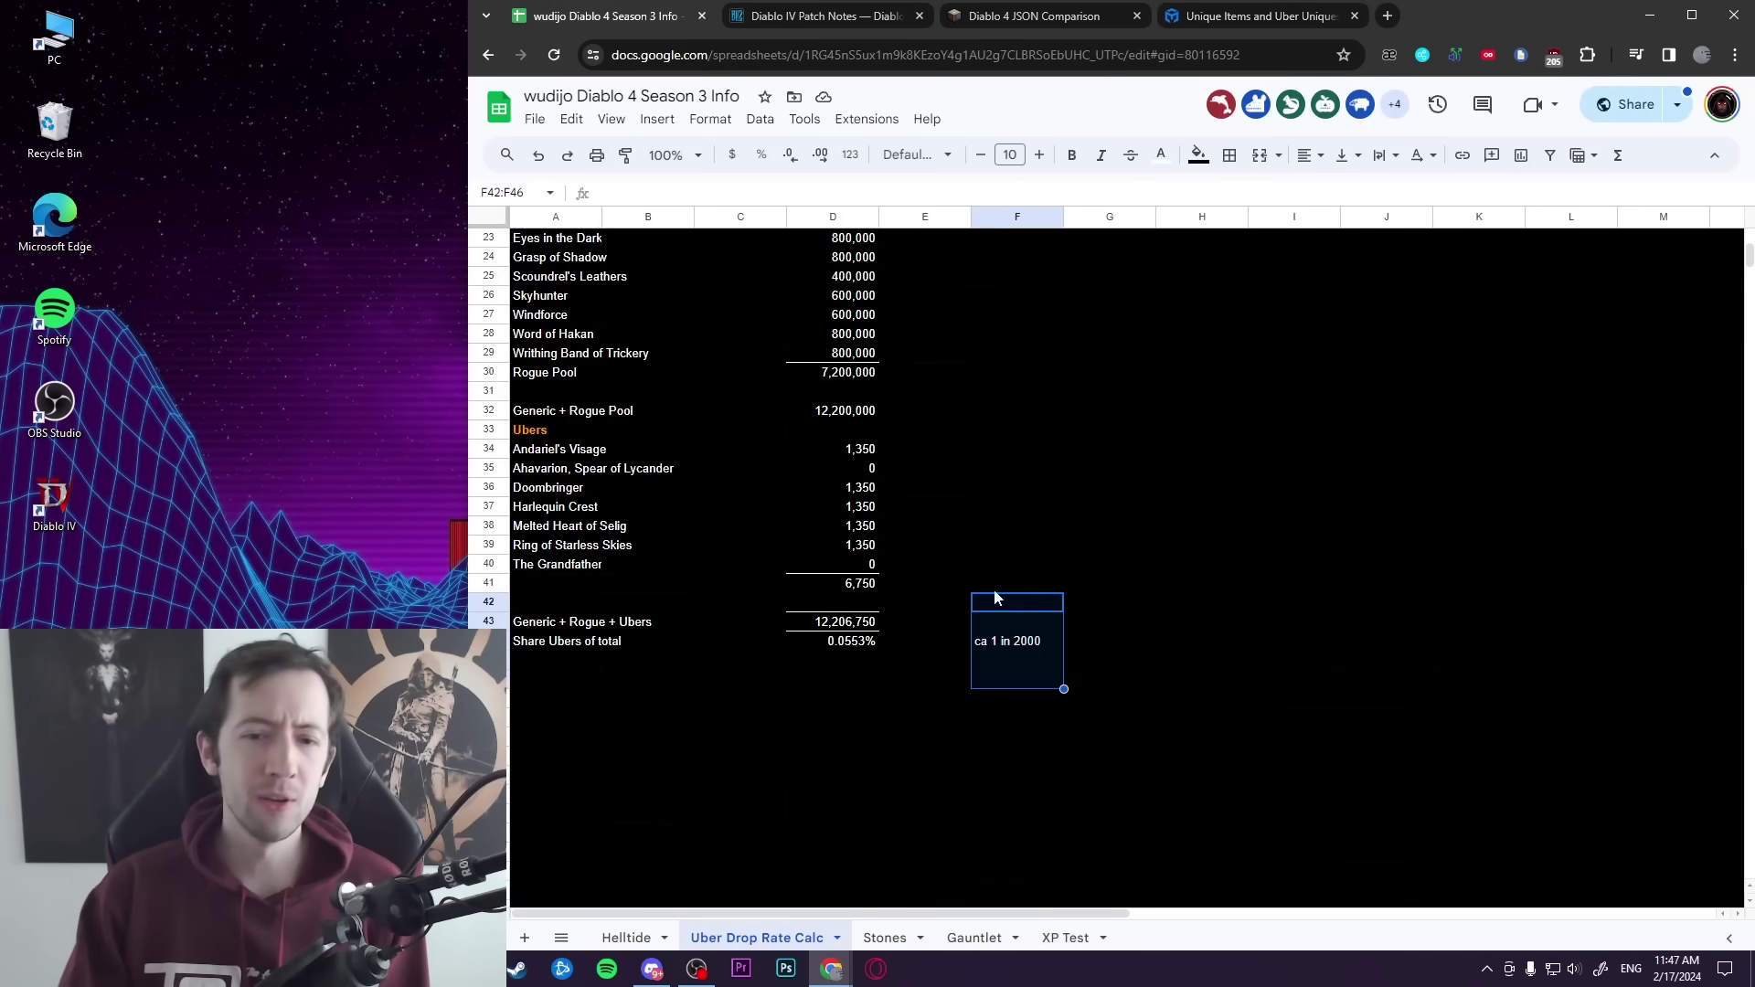
pyautogui.click(842, 646)
pyautogui.click(1259, 699)
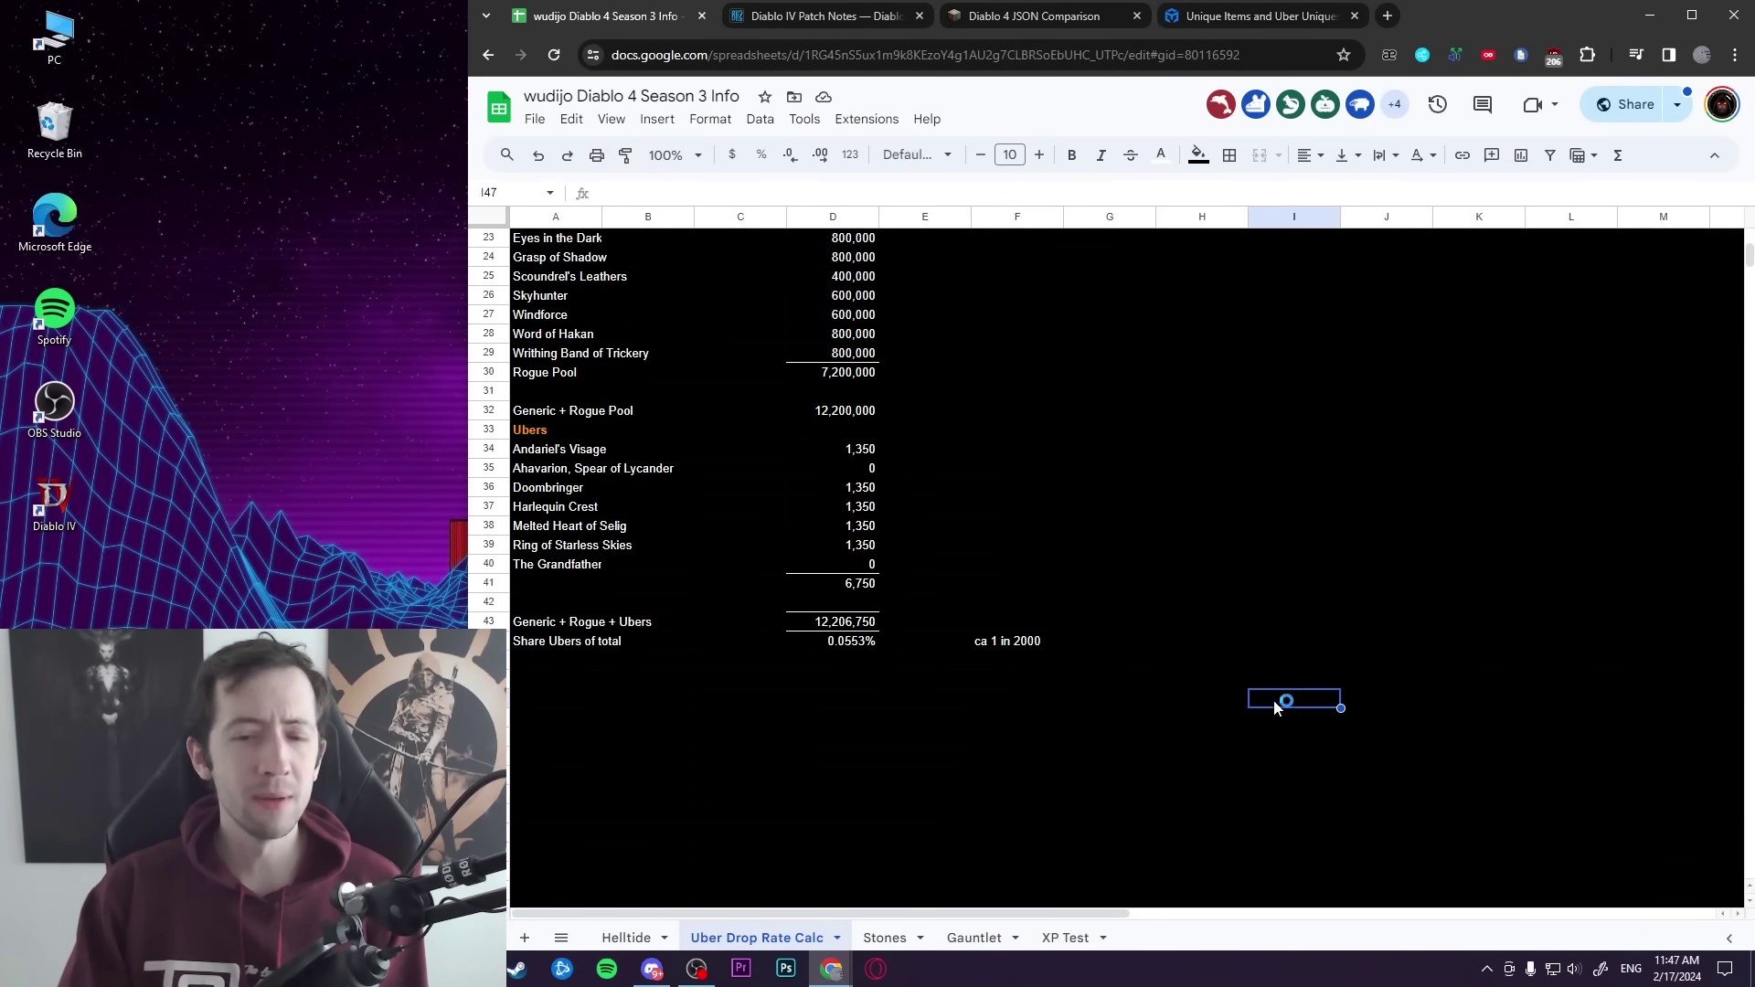
pyautogui.click(867, 644)
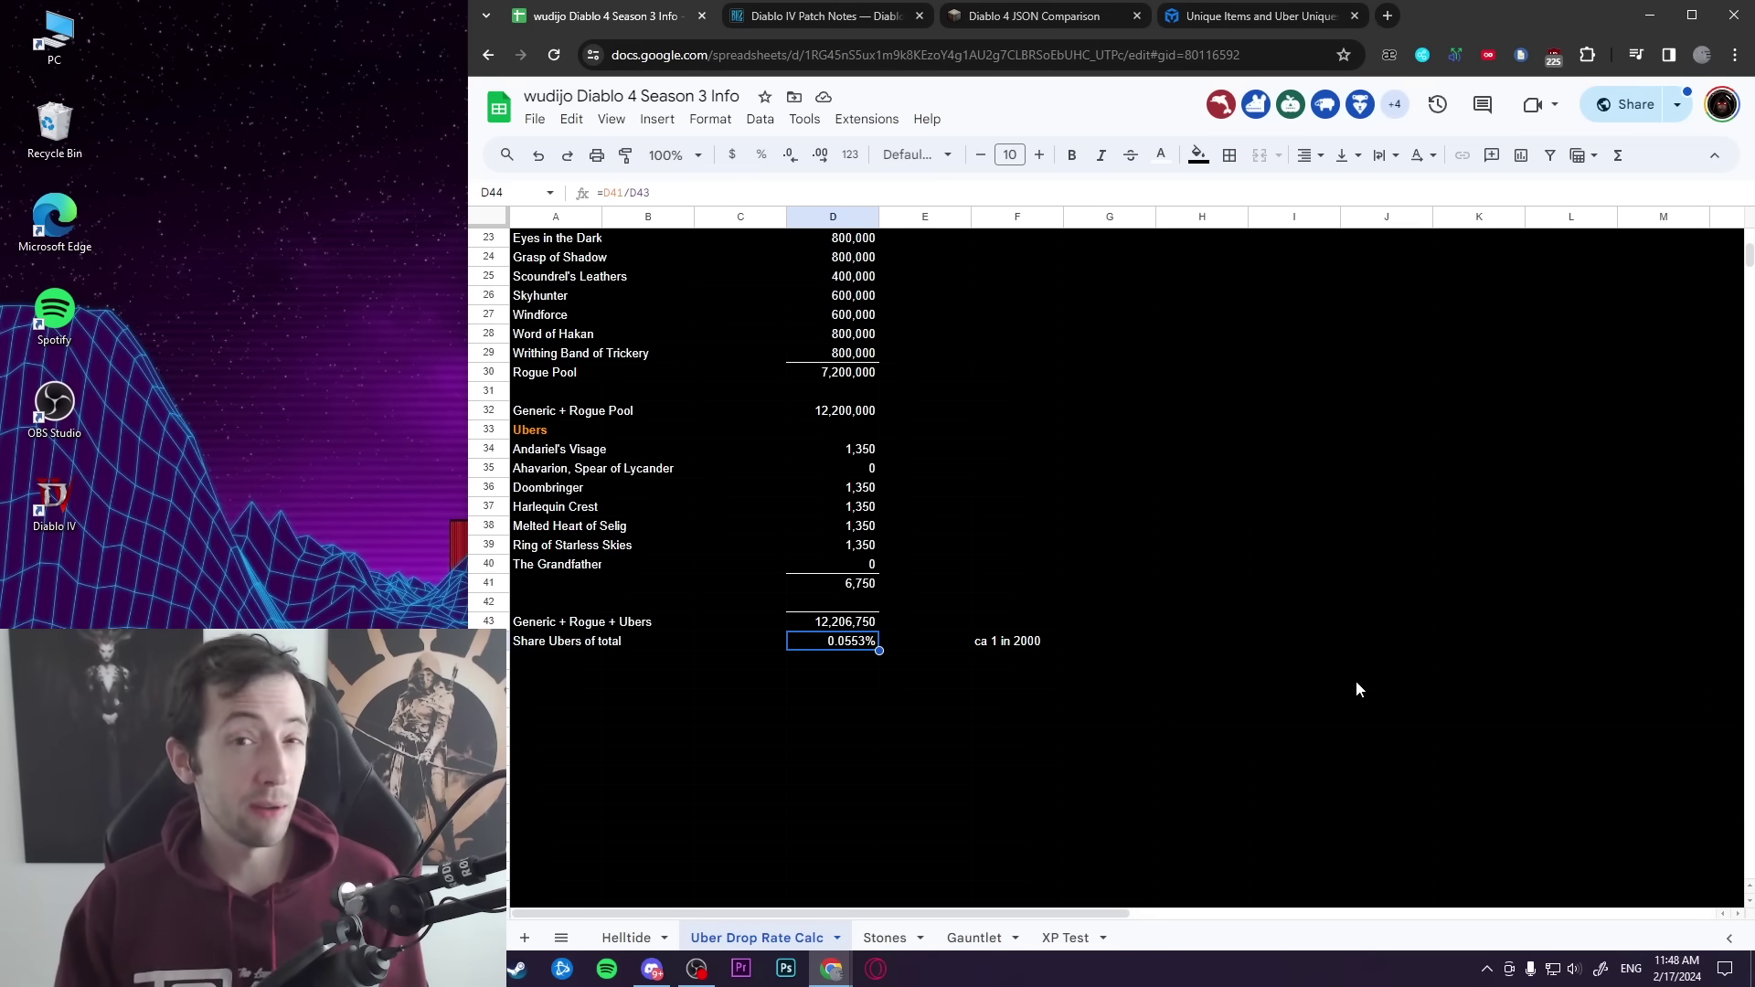
pyautogui.moveTo(1207, 643); pyautogui.dragTo(933, 643)
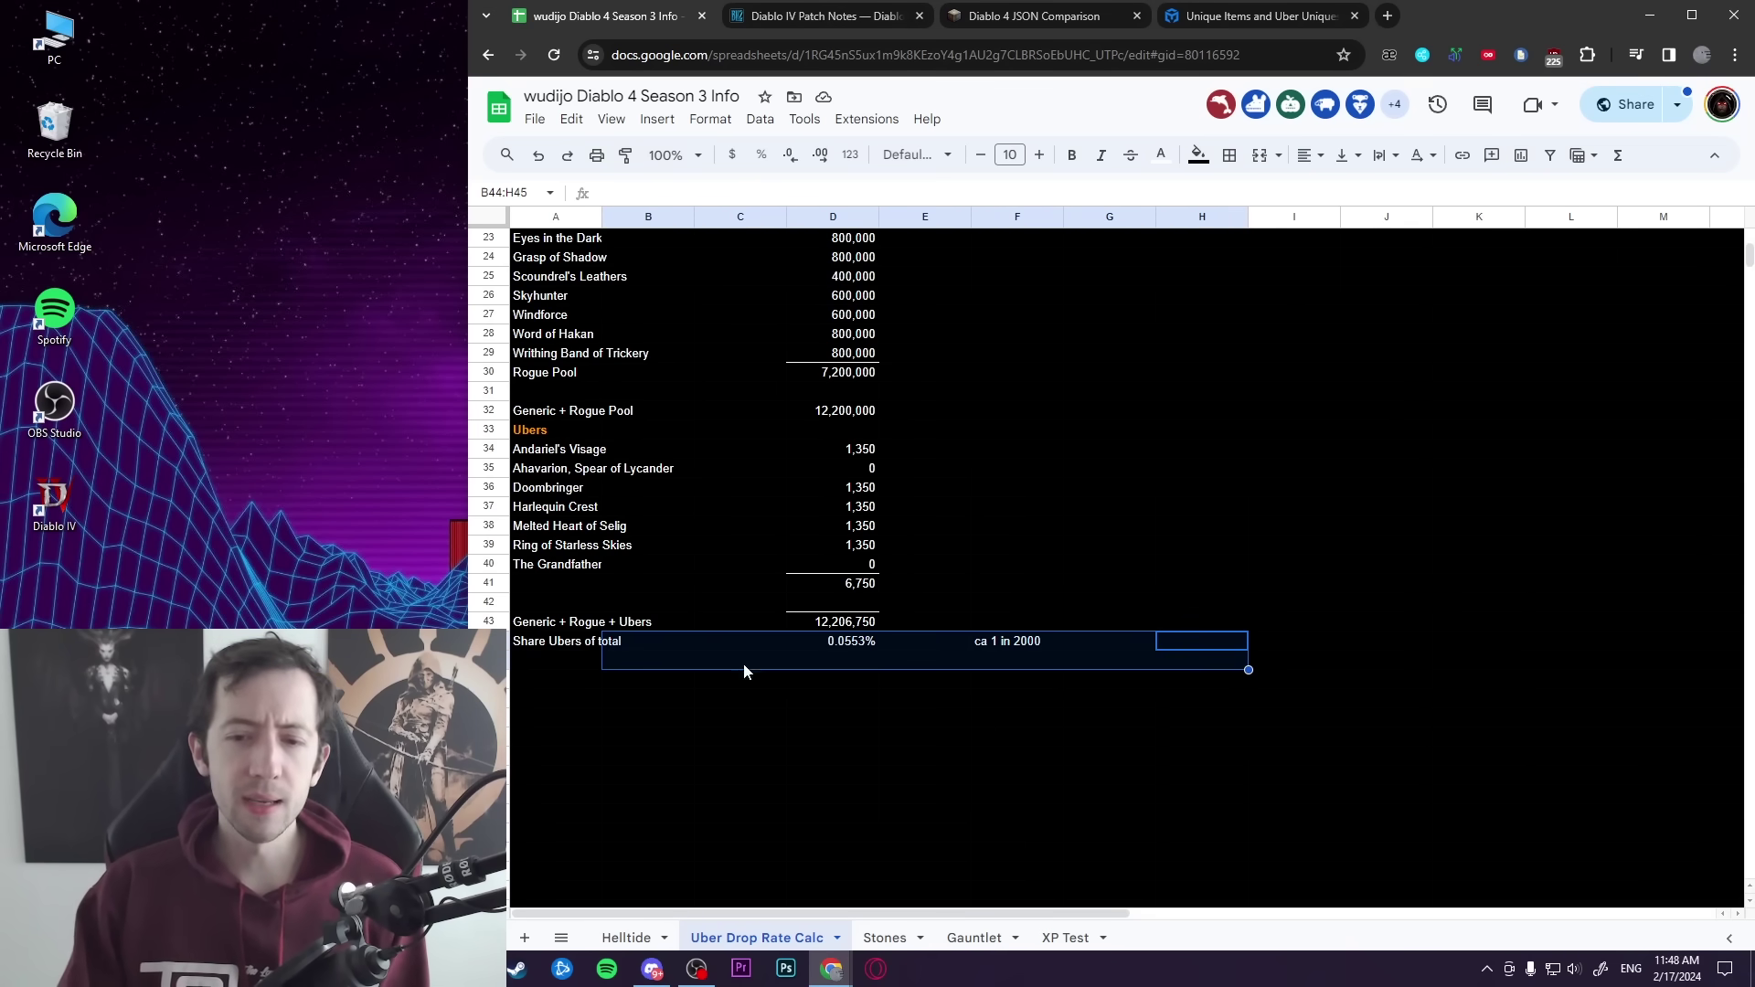
pyautogui.click(812, 891)
pyautogui.moveTo(1125, 747); pyautogui.dragTo(1249, 639)
pyautogui.click(1223, 556)
pyautogui.moveTo(1018, 813); pyautogui.dragTo(1066, 825)
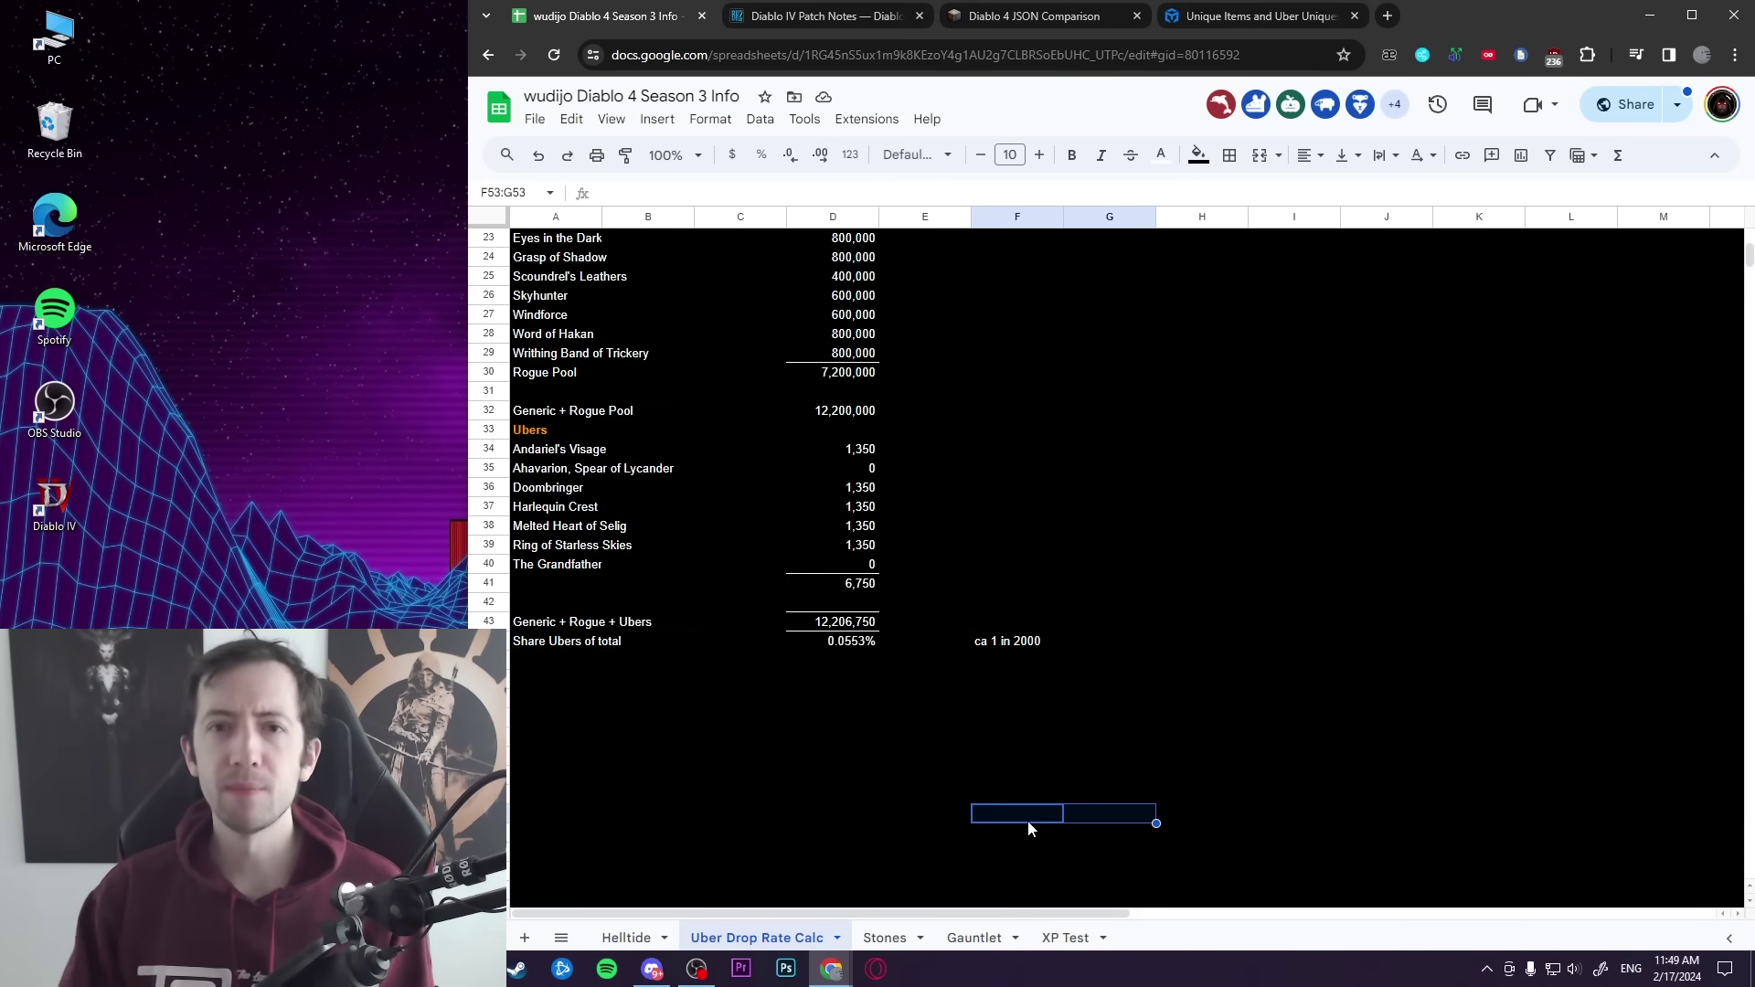
# Switch to the Diablo 4 JSON Comparison and locate the added ChallengeRift reward entries above the Item Affix section
pyautogui.click(1093, 20)
pyautogui.scroll(20, 1099, 451)
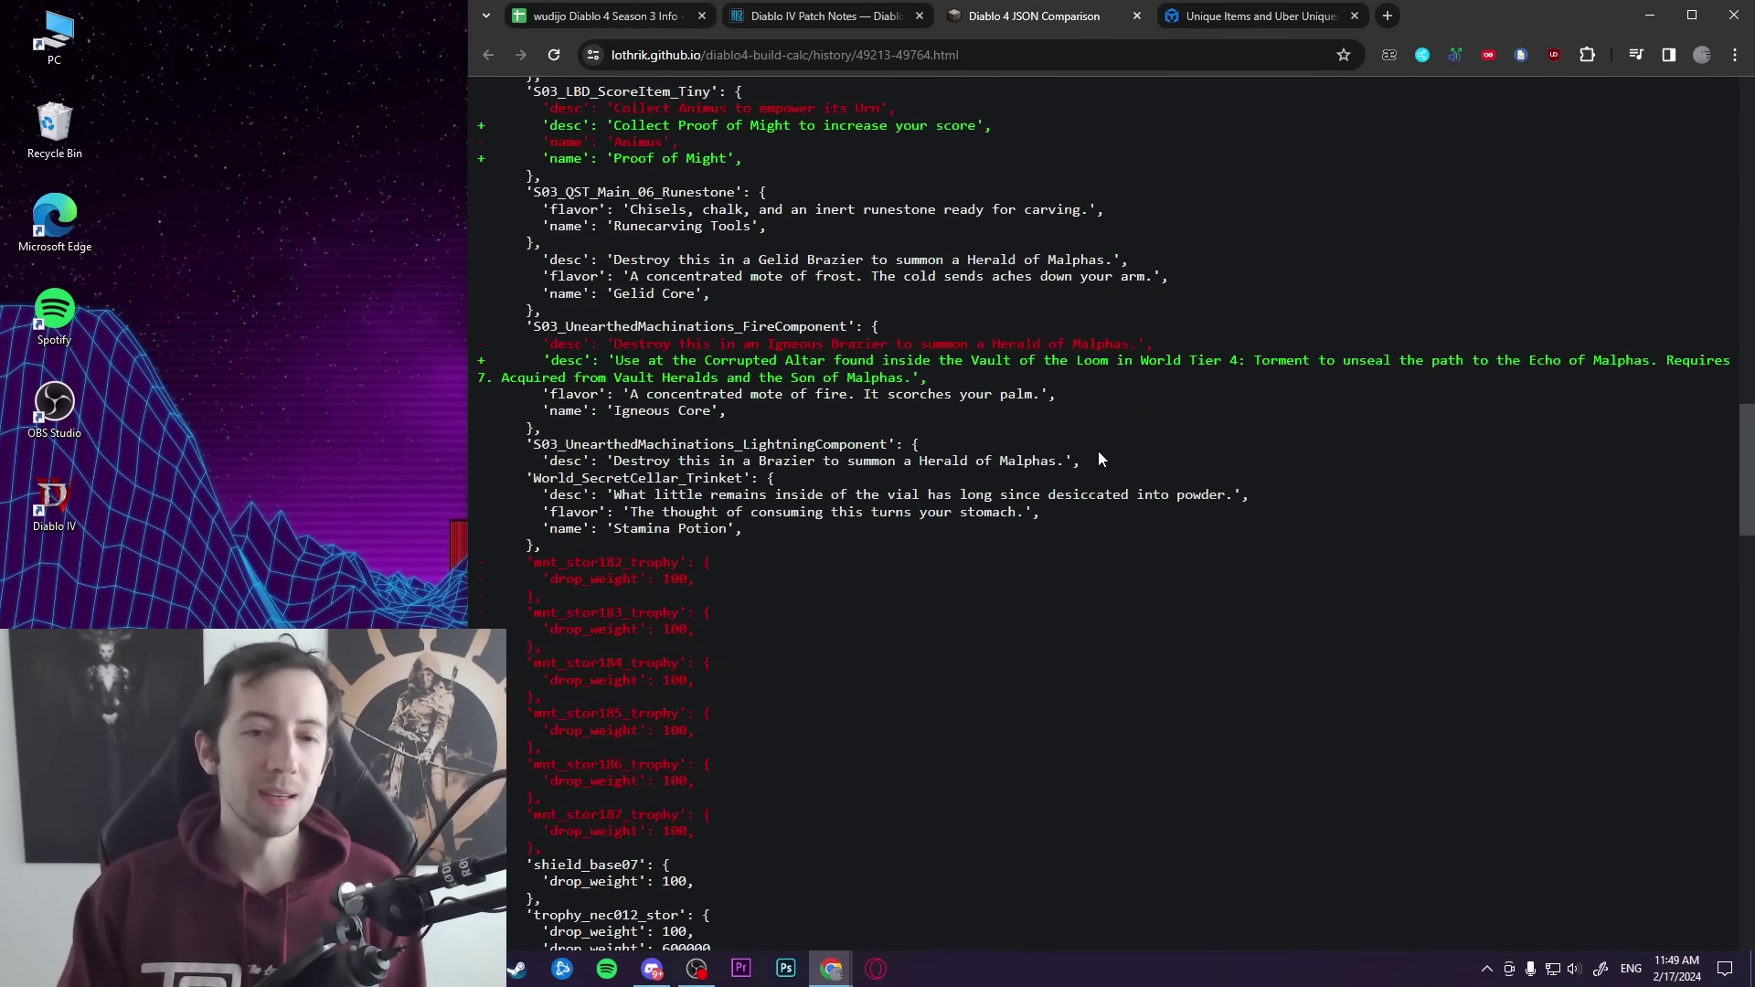
pyautogui.scroll(-10, 1136, 534)
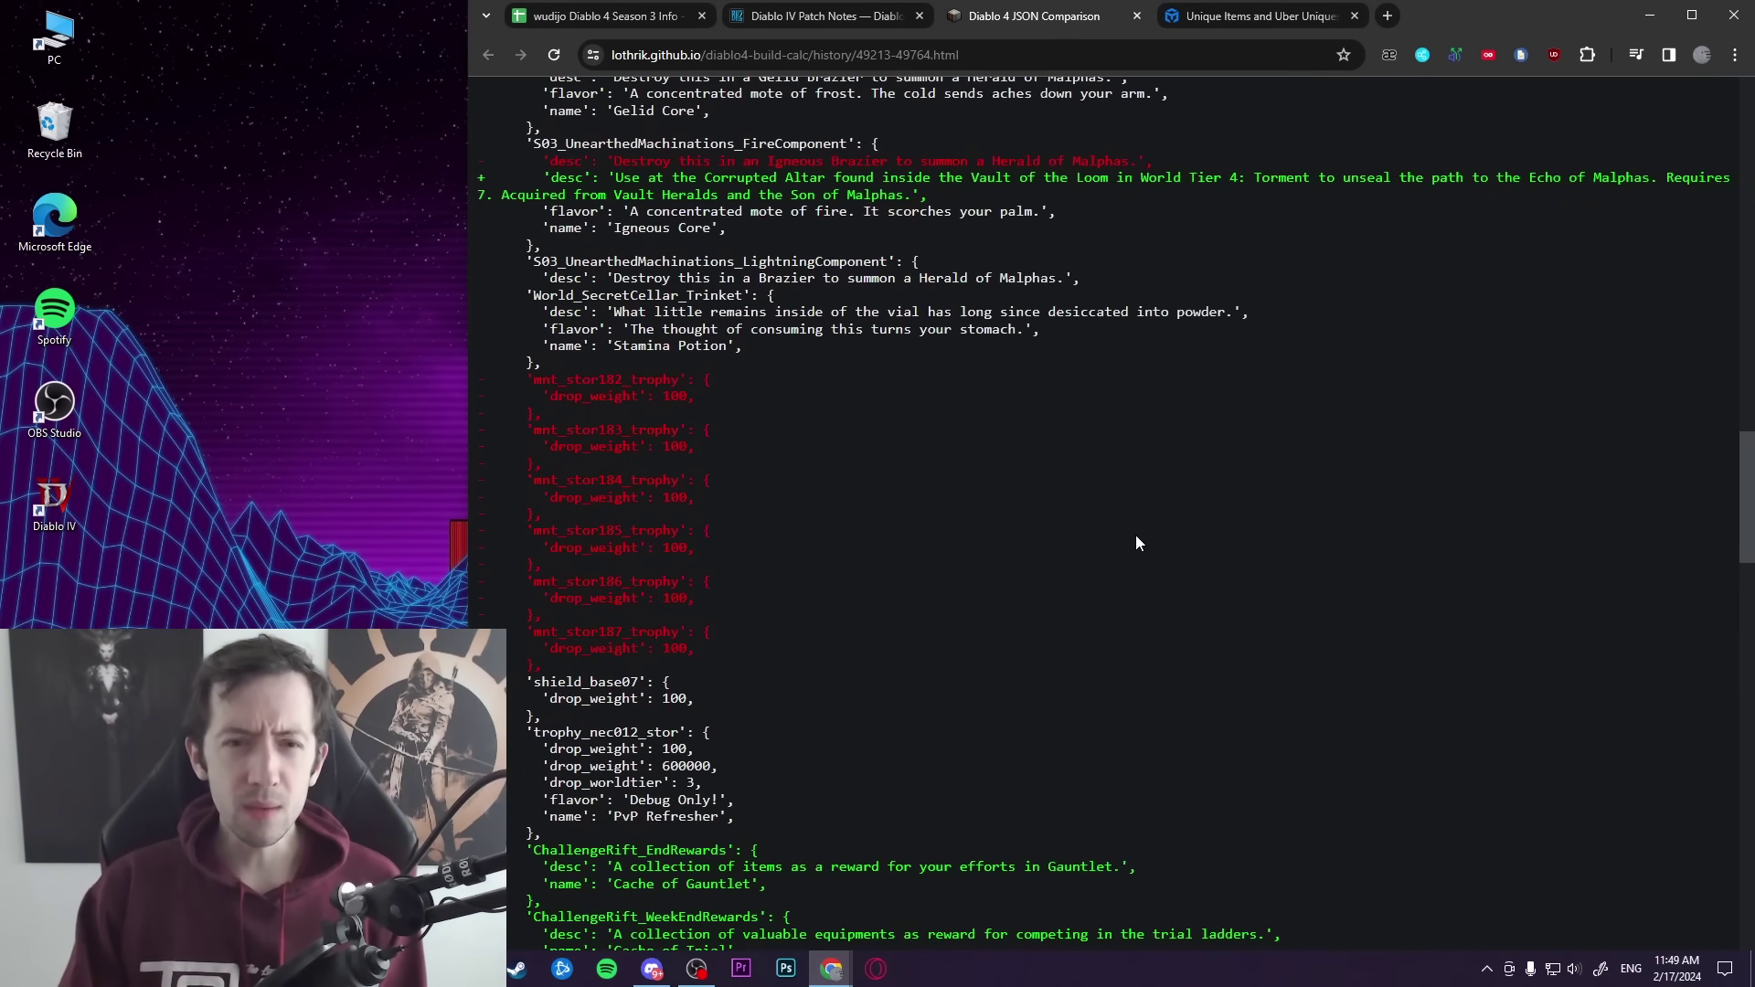
pyautogui.scroll(15, 1128, 547)
pyautogui.scroll(6, 1128, 547)
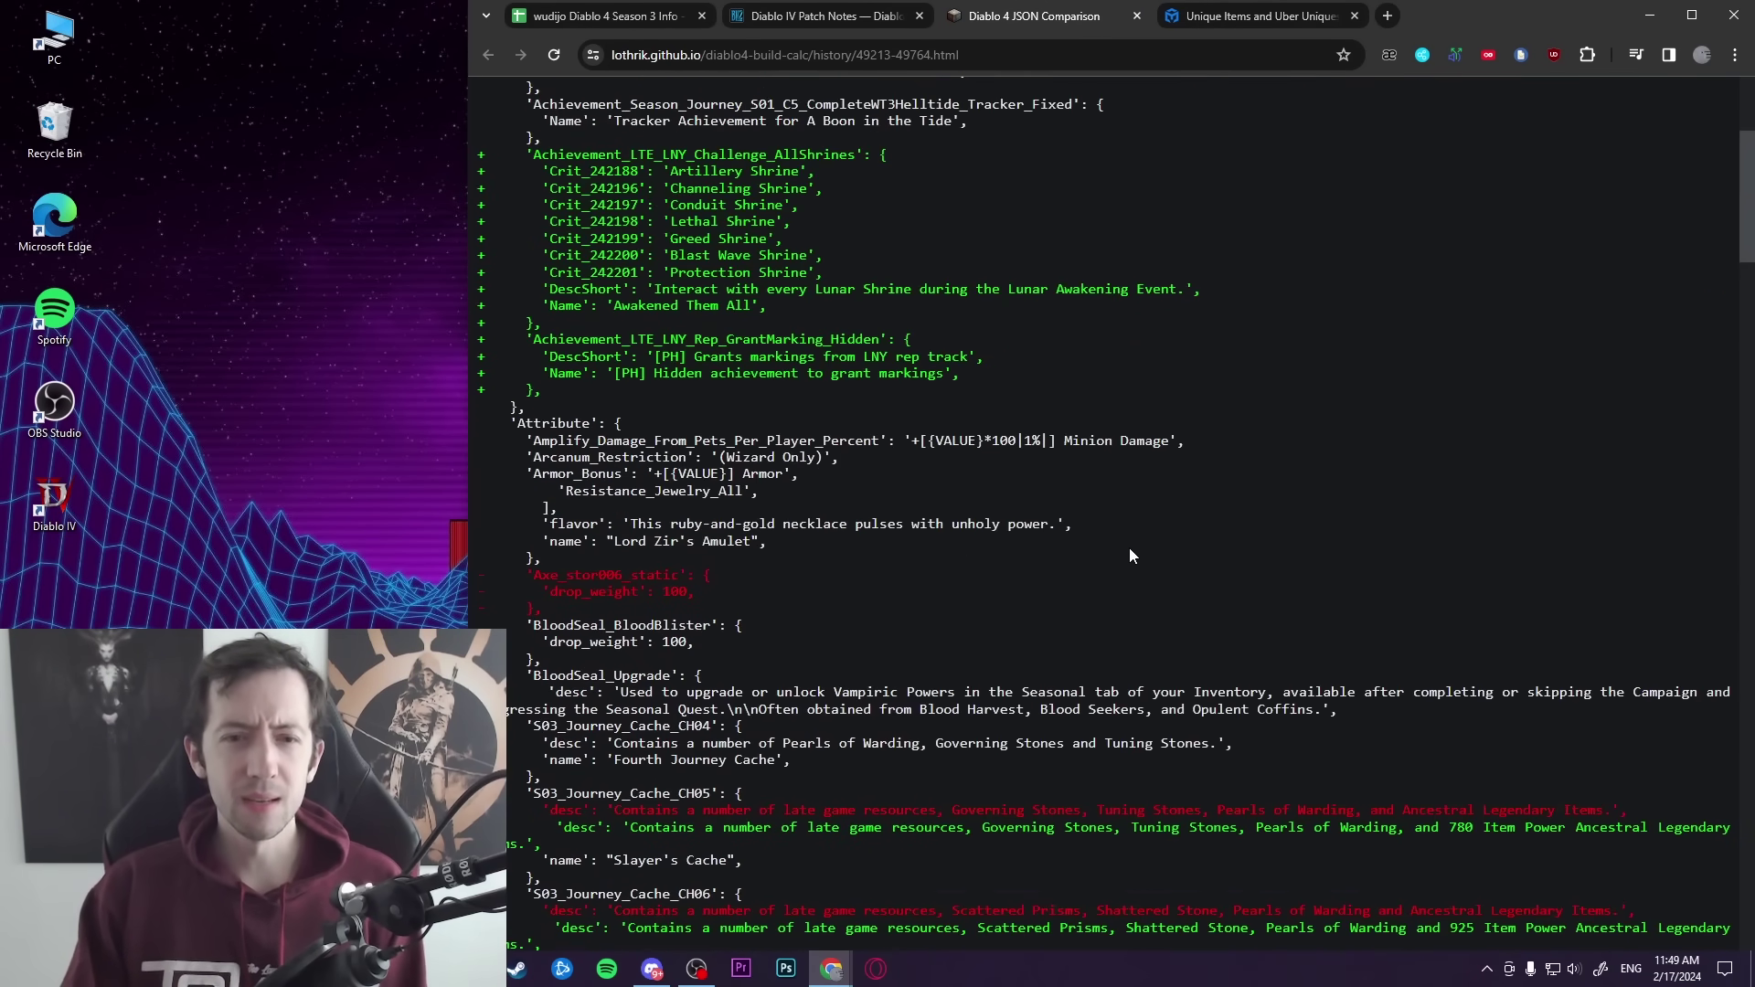
pyautogui.scroll(-20, 1099, 682)
pyautogui.scroll(-7, 1095, 672)
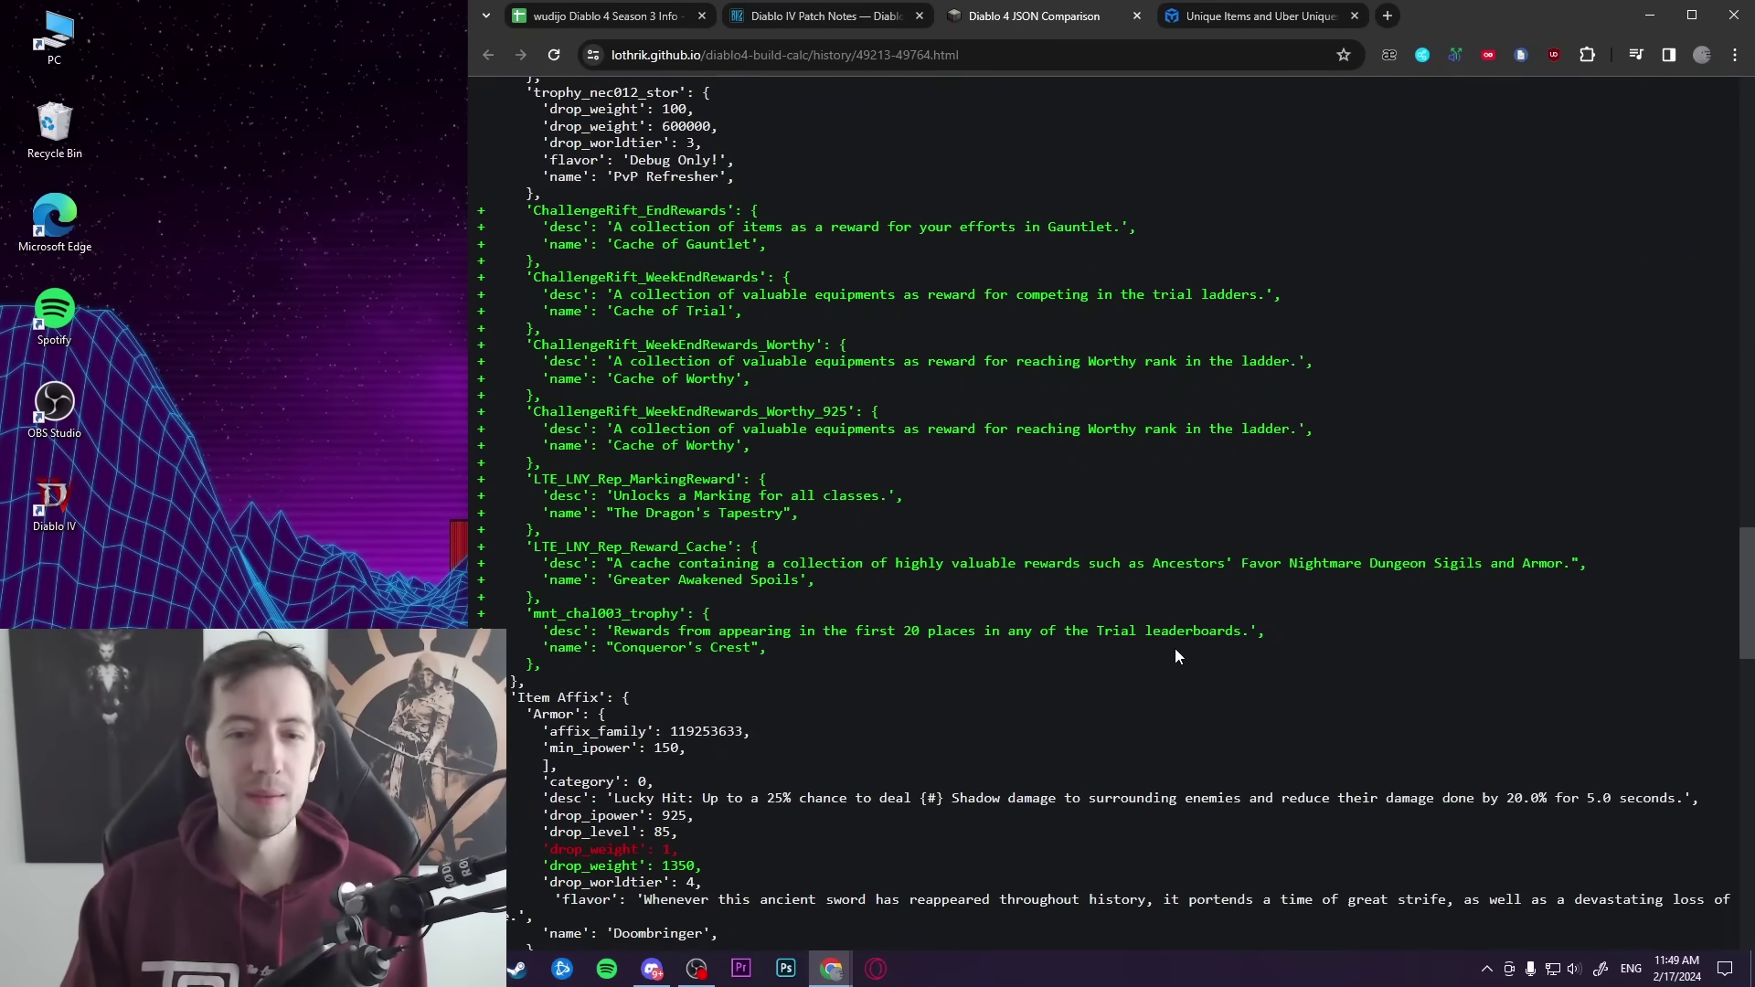
# Highlight the added ChallengeRift reward entries, focusing on the ChallengeRift_WeekEndRewards_Worthy_925 cache description
pyautogui.moveTo(1191, 646); pyautogui.dragTo(559, 197)
pyautogui.click(1367, 508)
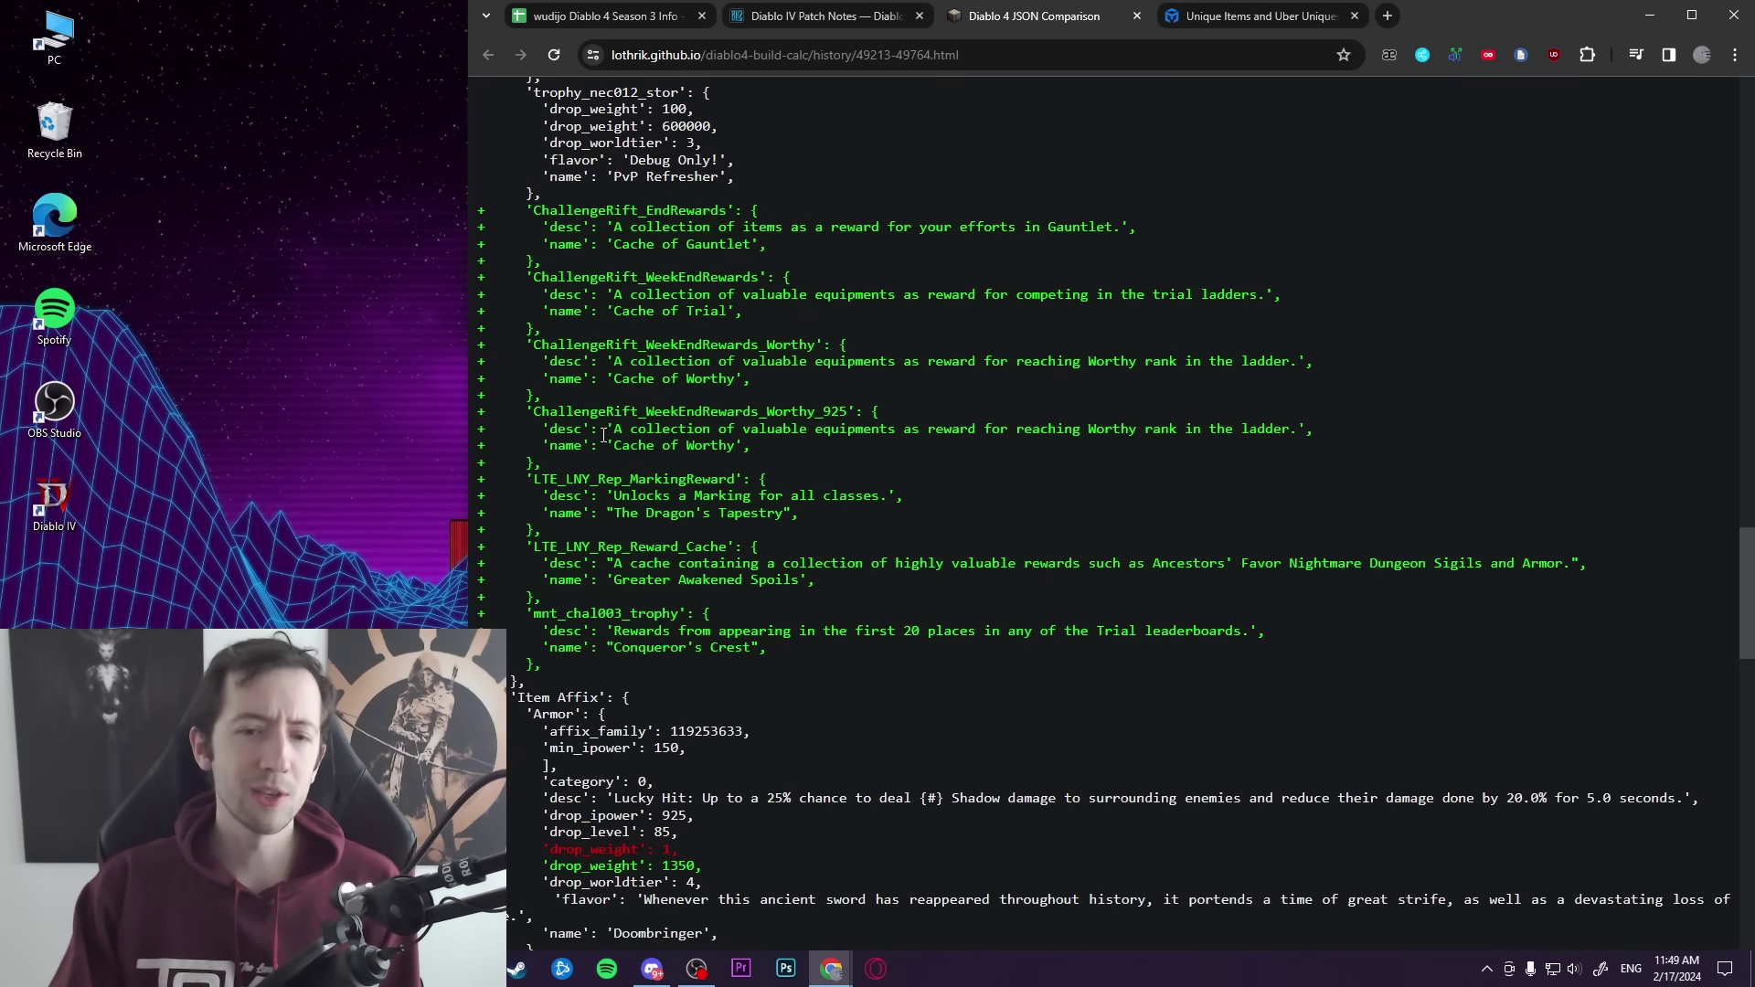
pyautogui.moveTo(605, 429); pyautogui.dragTo(1278, 468)
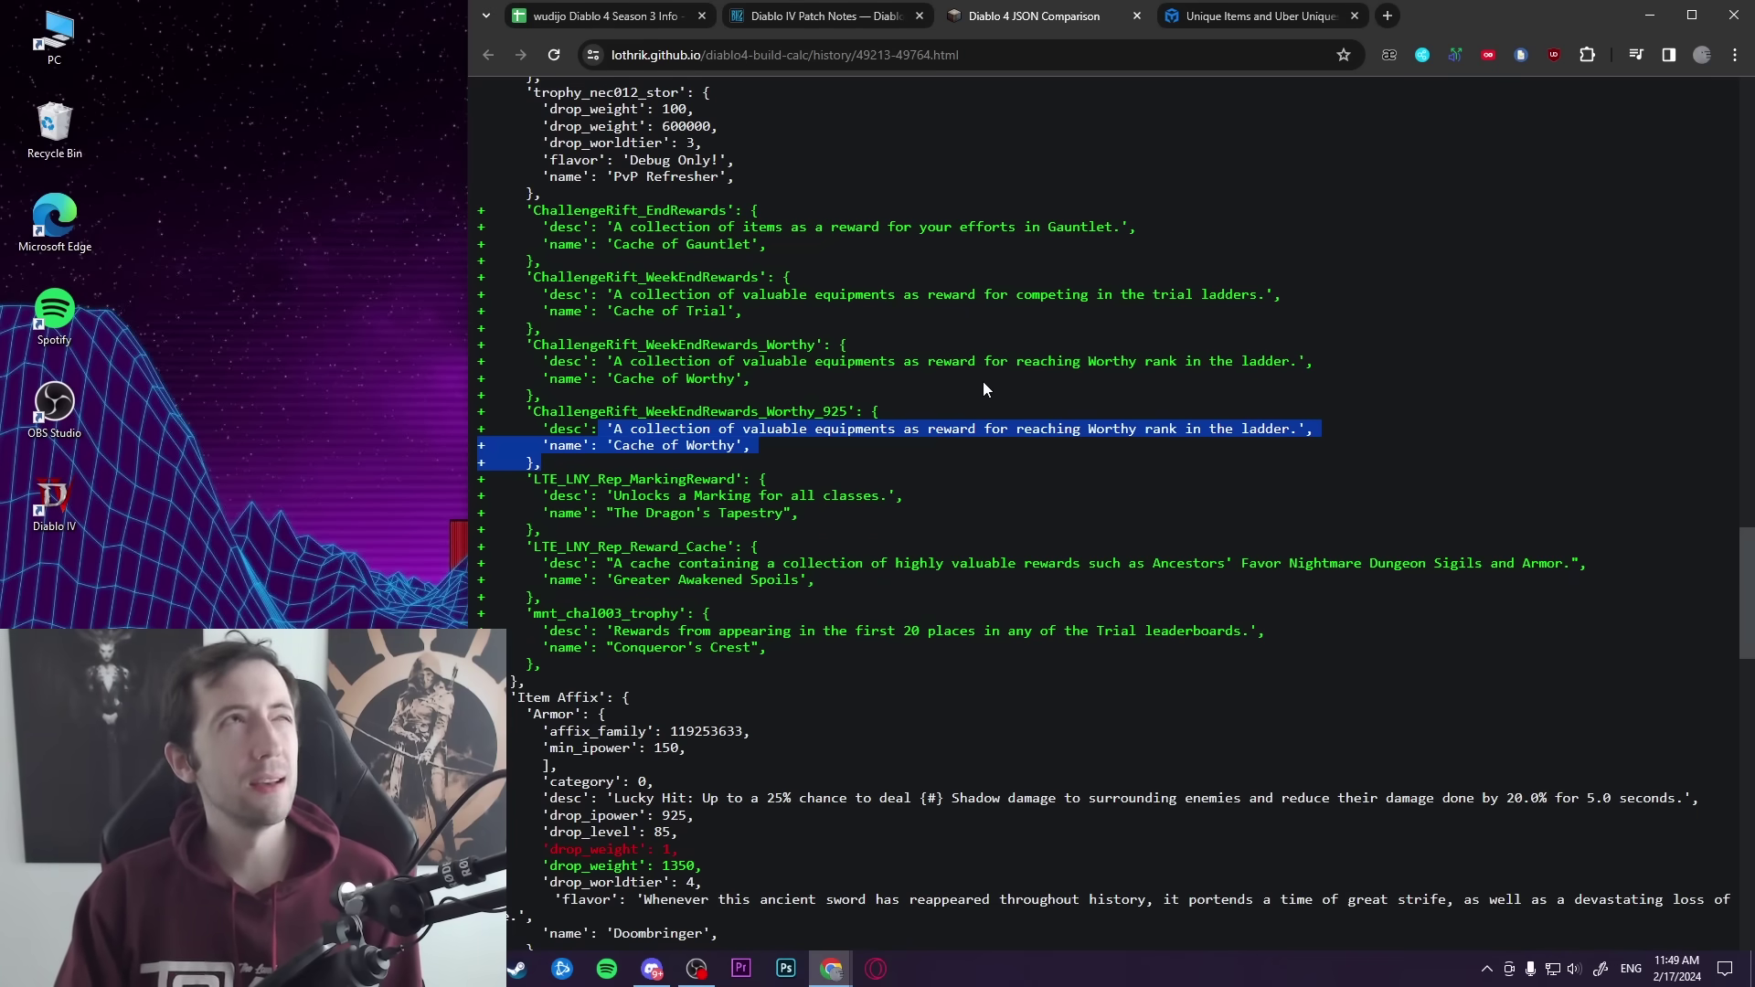
pyautogui.click(1125, 451)
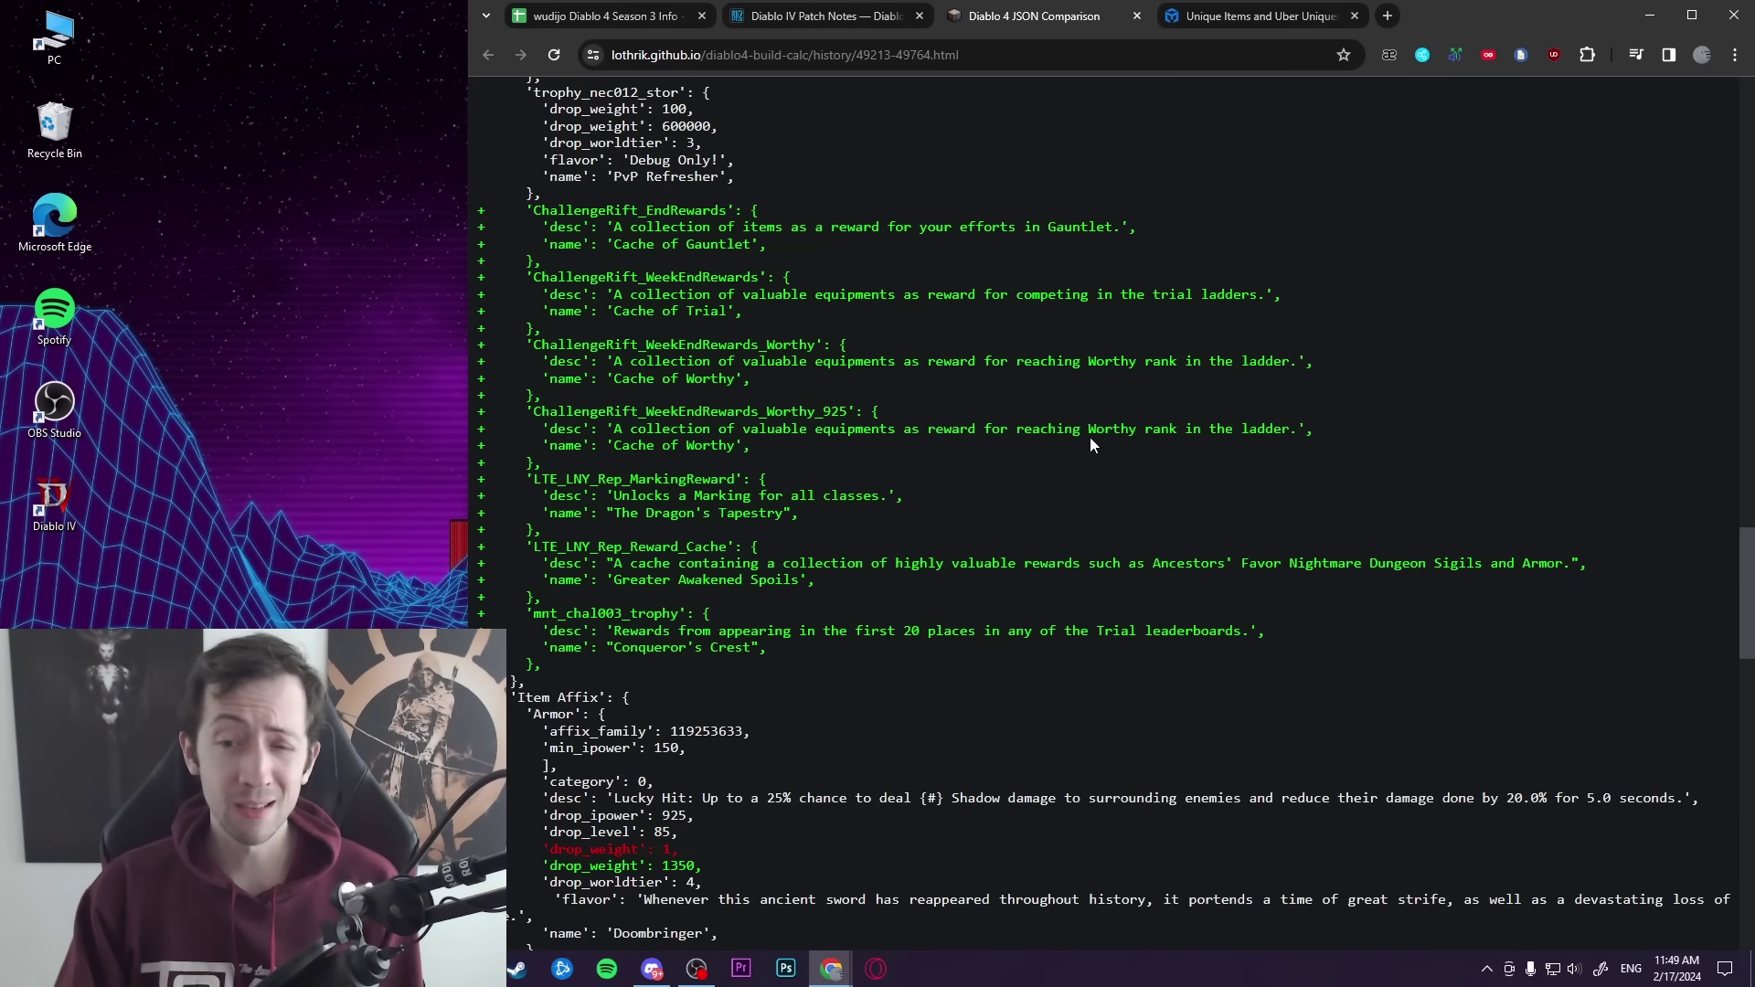
pyautogui.moveTo(1179, 448); pyautogui.dragTo(990, 428)
pyautogui.click(1320, 470)
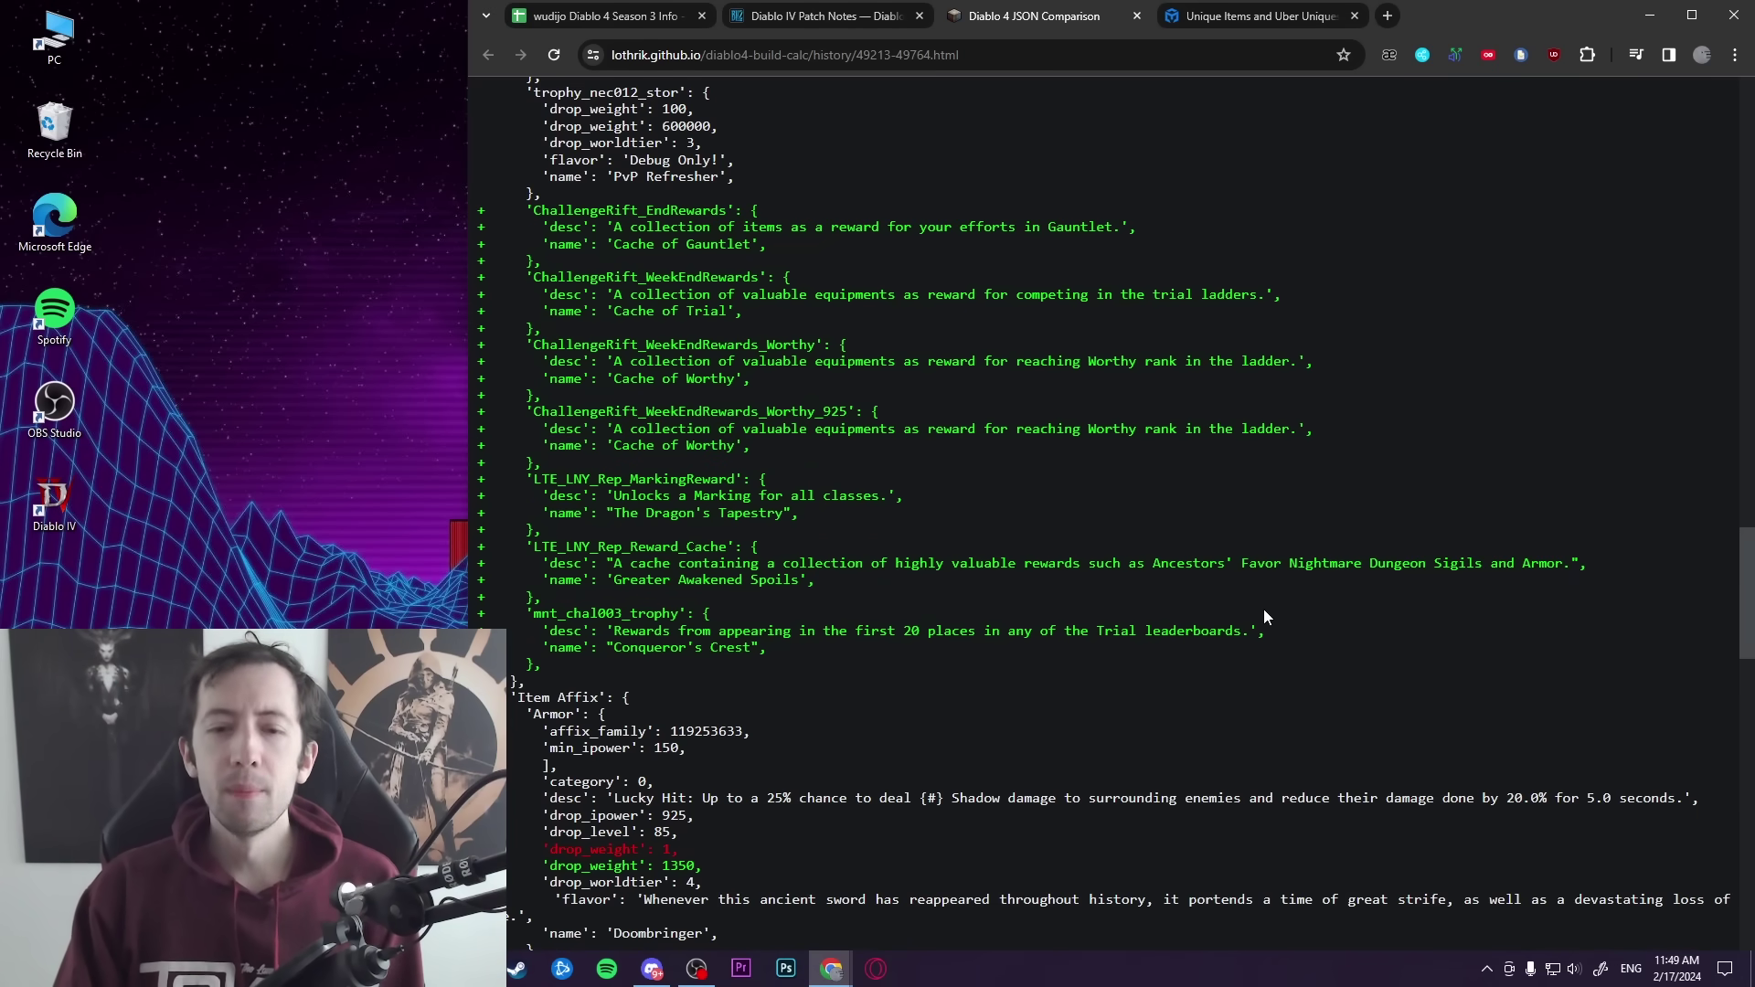
# Highlight the mnt_chal003_trophy entry describing the Conqueror's Crest reward for the first 20 places in Trial leaderboards
pyautogui.moveTo(863, 650); pyautogui.dragTo(930, 637)
pyautogui.moveTo(770, 647); pyautogui.dragTo(534, 614)
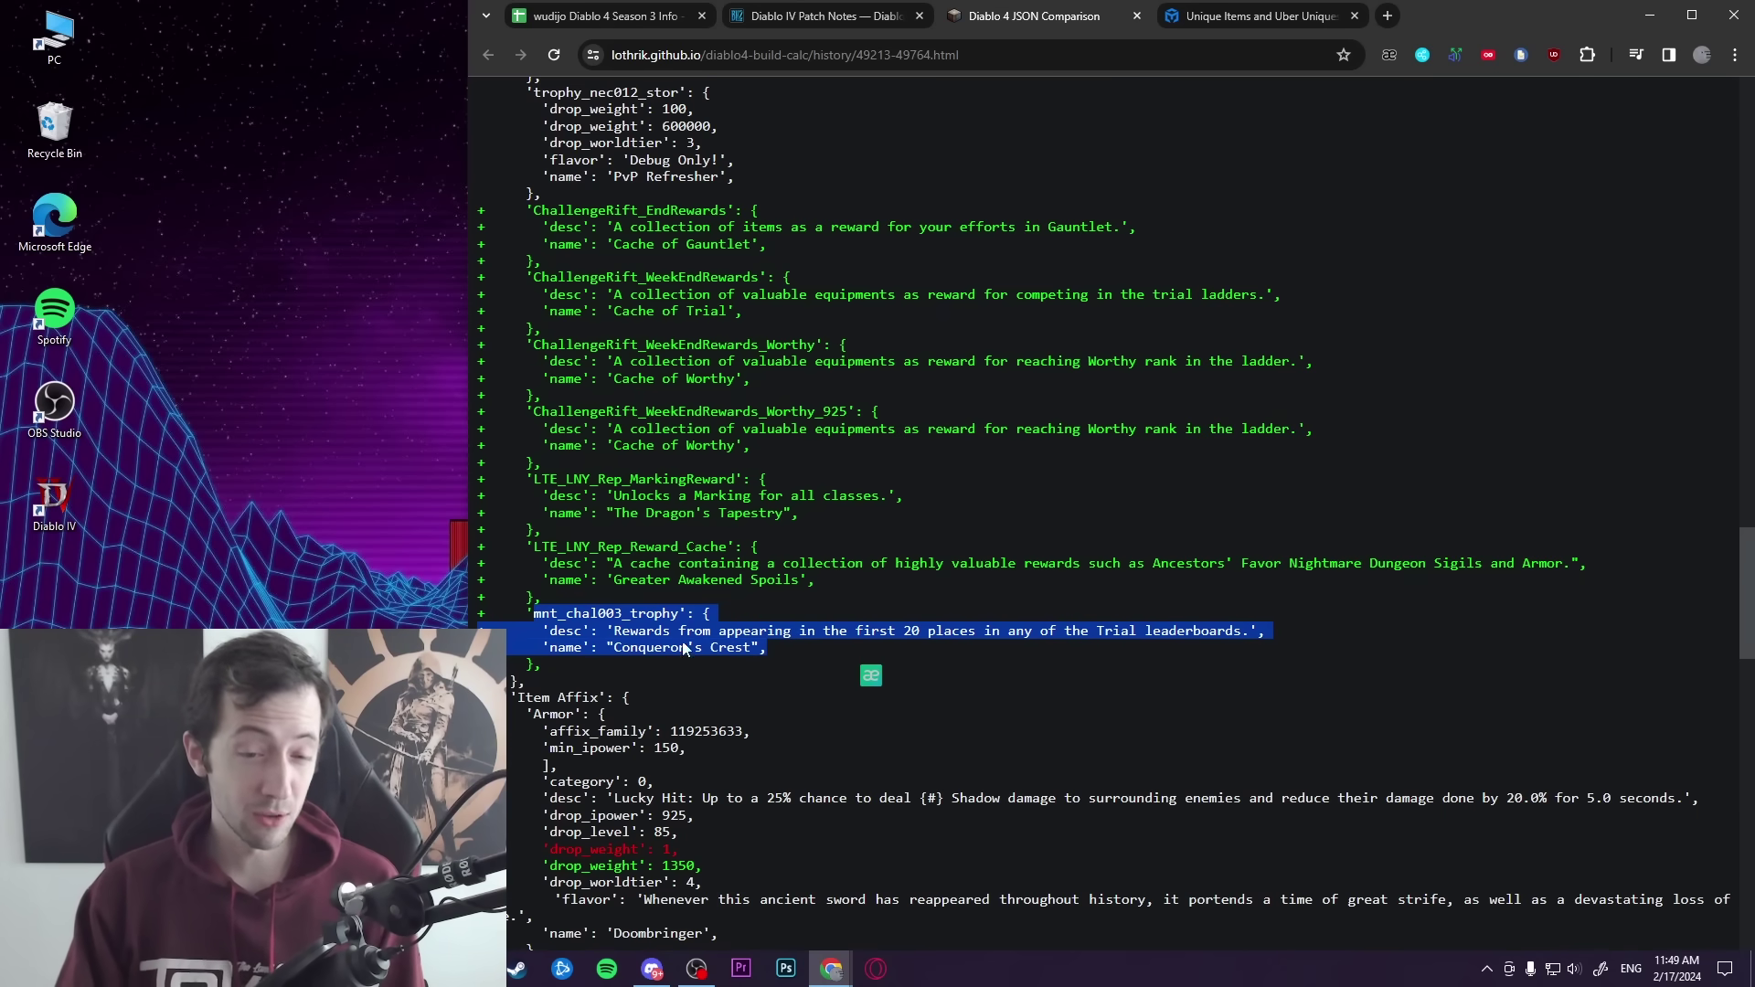
pyautogui.moveTo(776, 655); pyautogui.dragTo(567, 613)
pyautogui.click(768, 680)
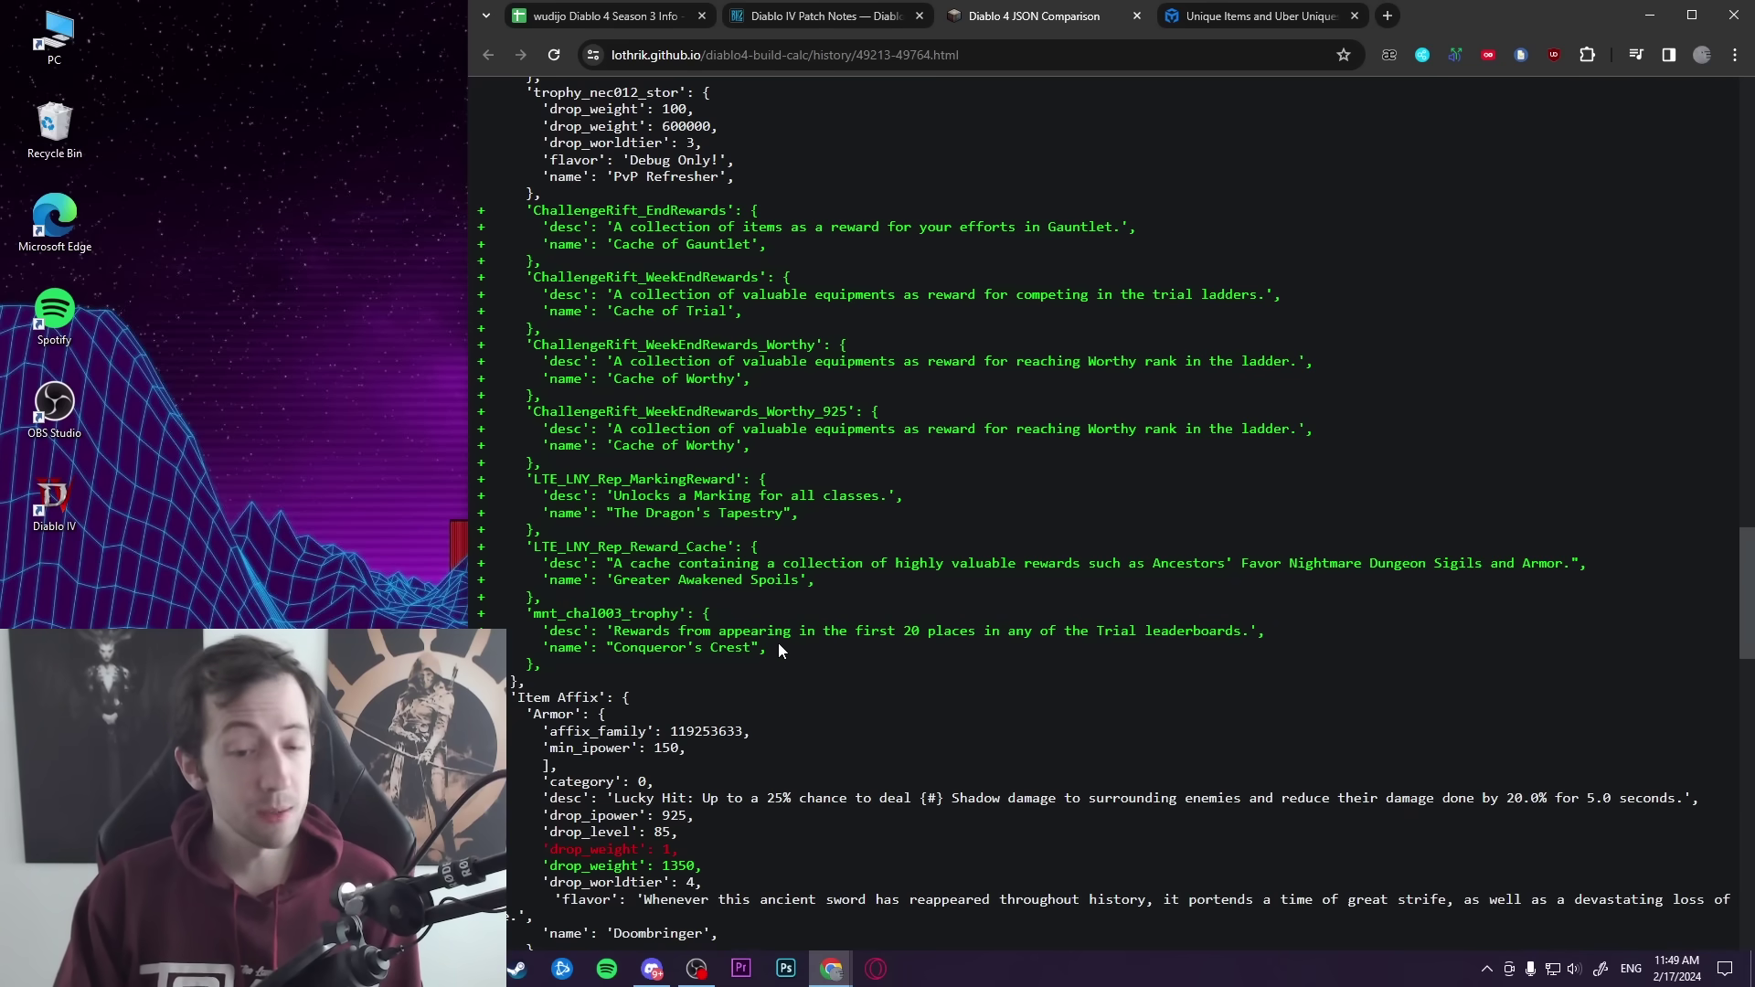
pyautogui.moveTo(777, 643); pyautogui.dragTo(529, 625)
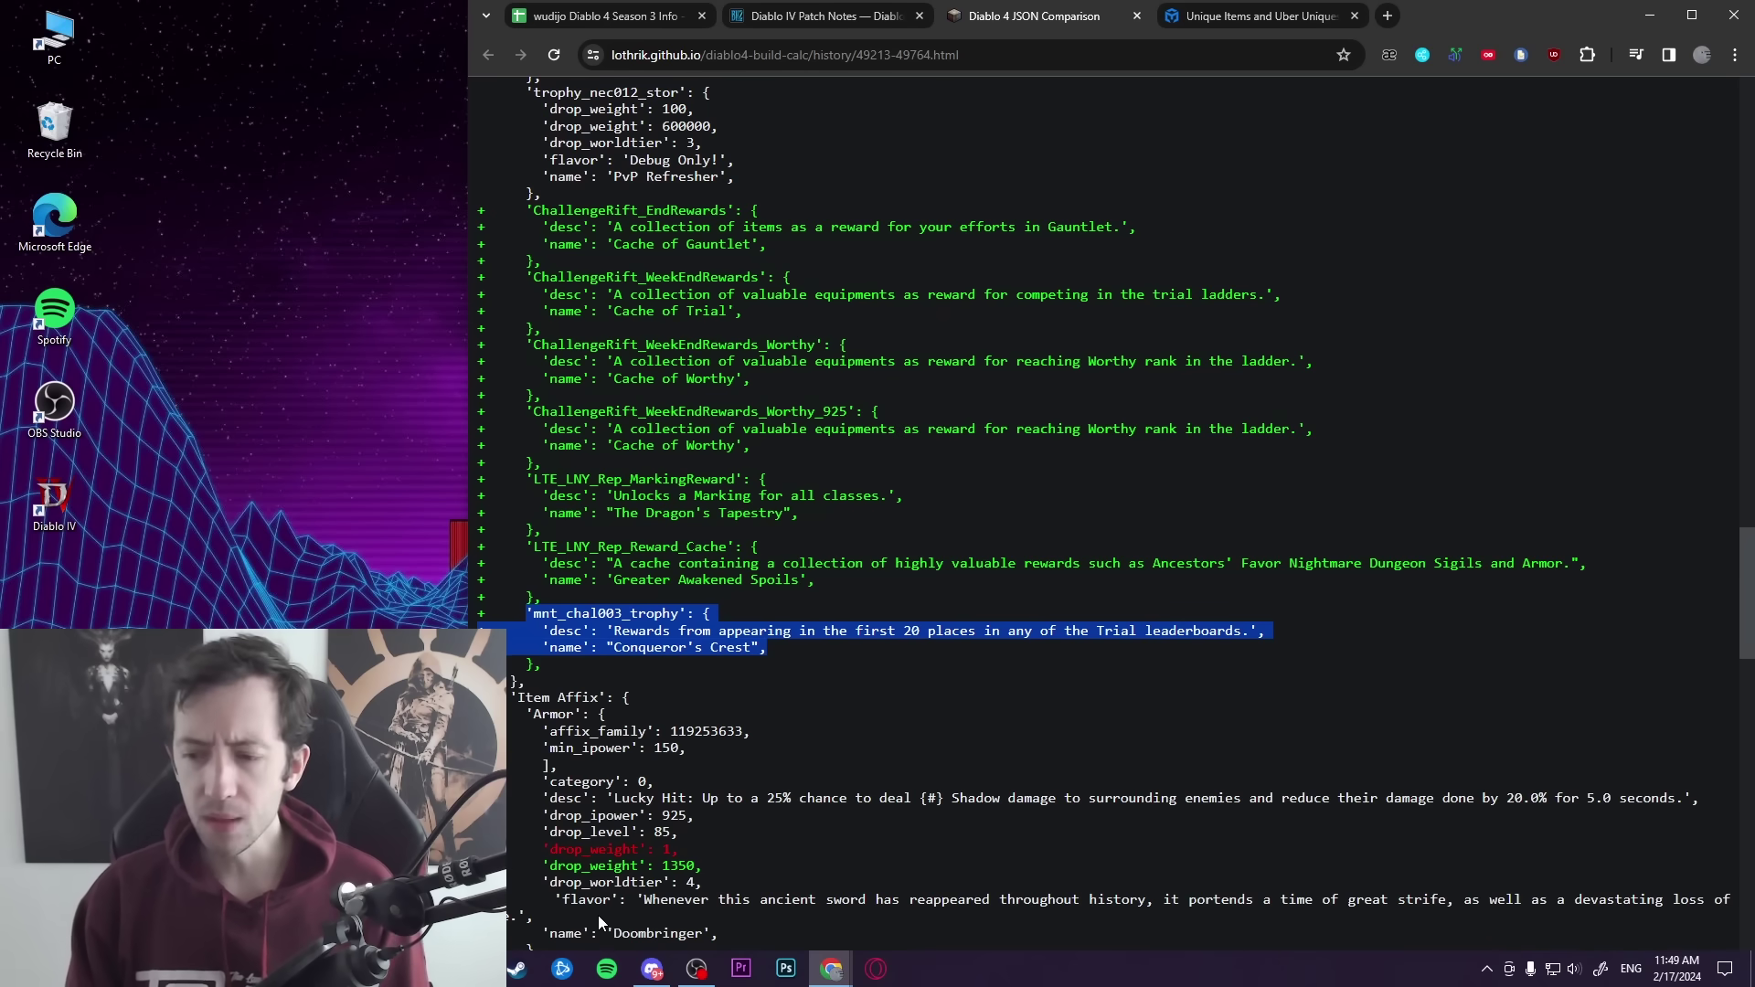
# Consult the system calendar for February 2024 and look back over the Season 3 item entries in the comparison
pyautogui.click(1676, 968)
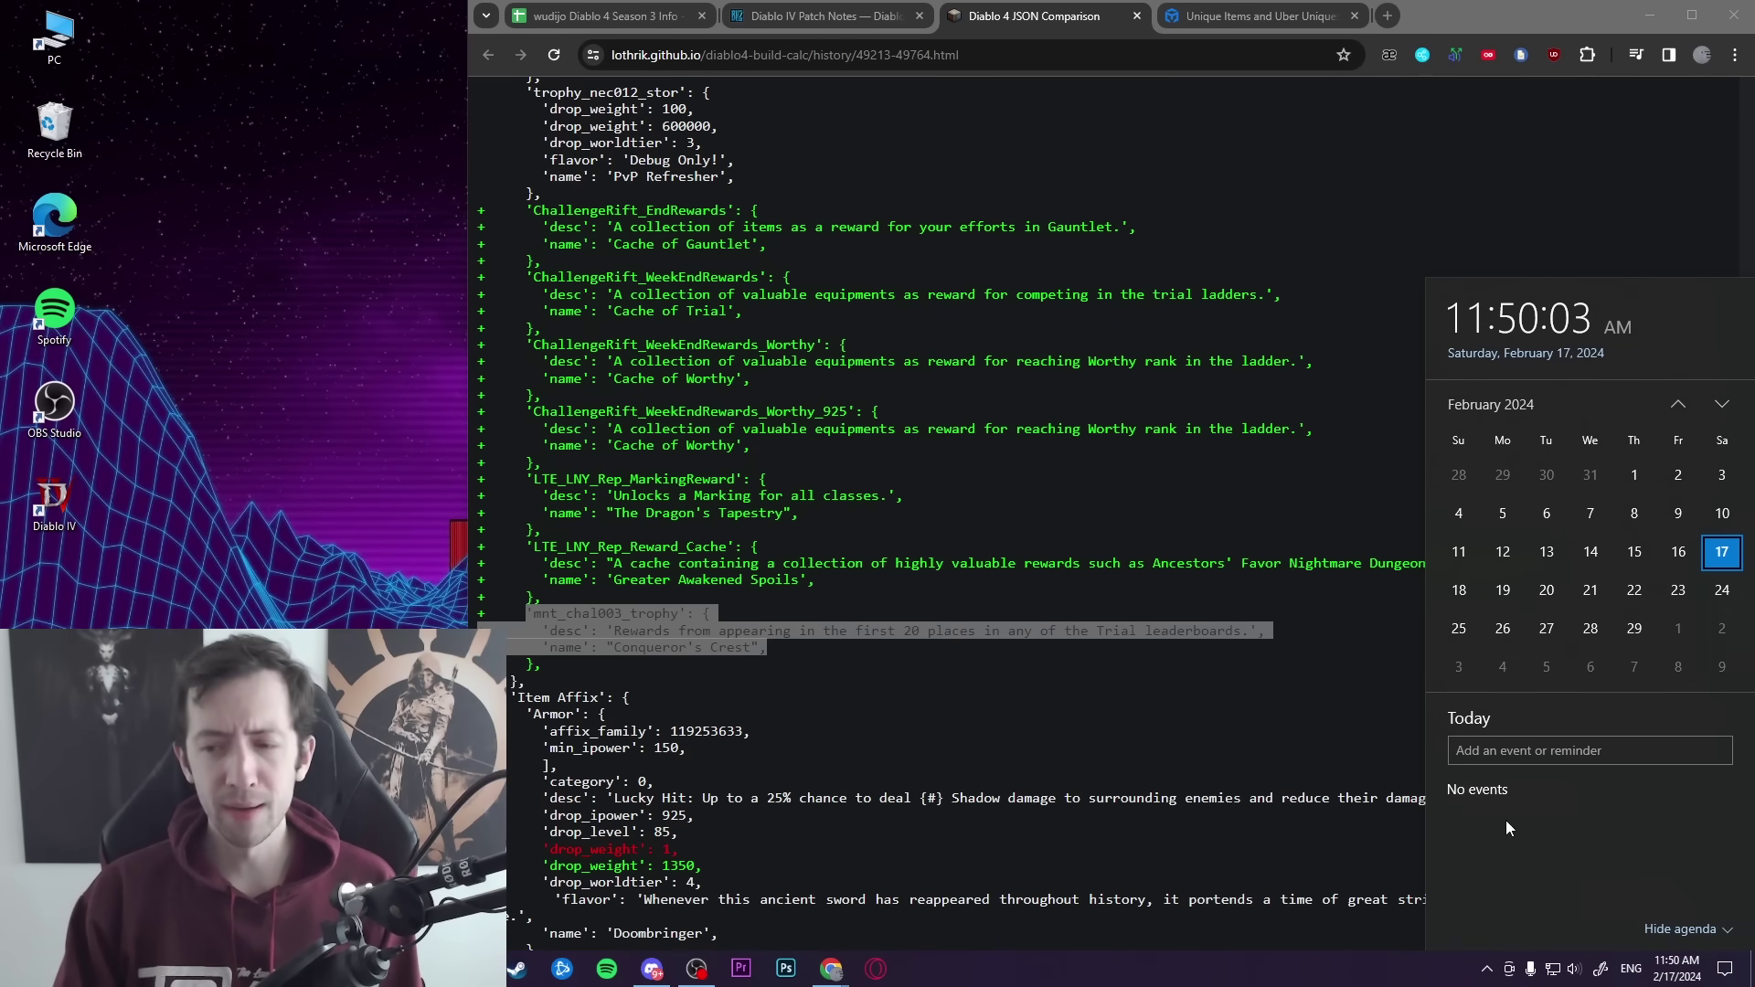
pyautogui.click(1086, 741)
pyautogui.scroll(7, 988, 685)
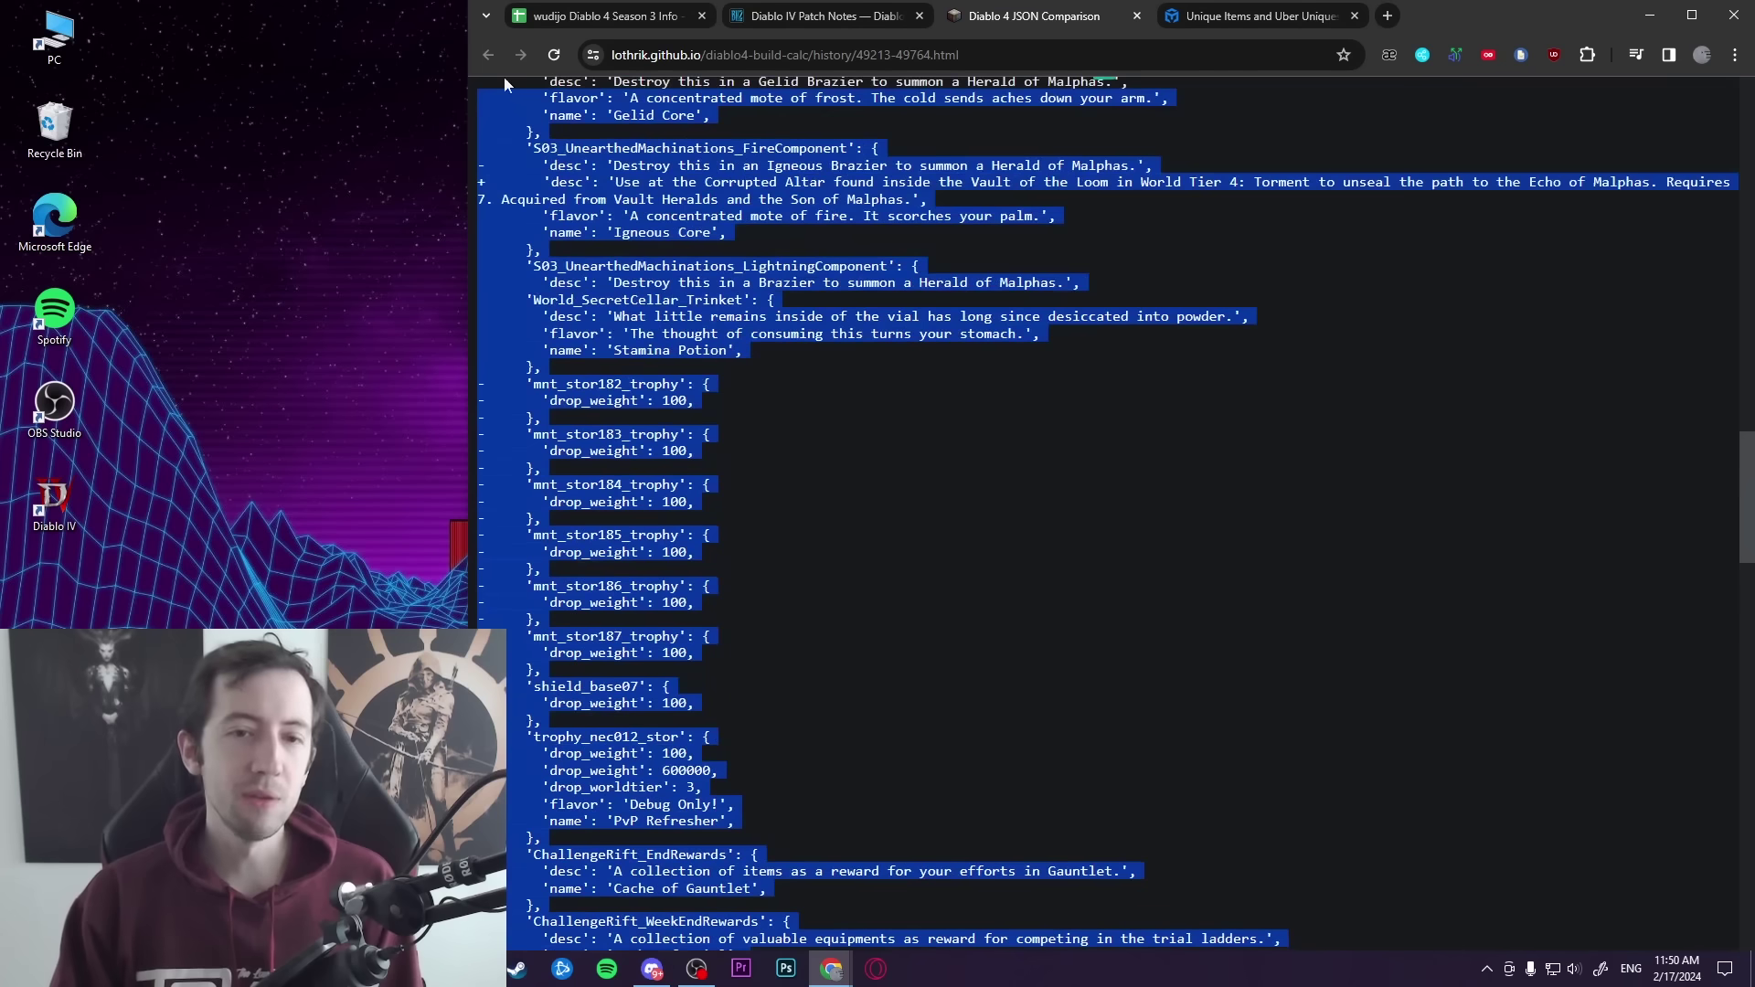
pyautogui.scroll(-2, 1097, 645)
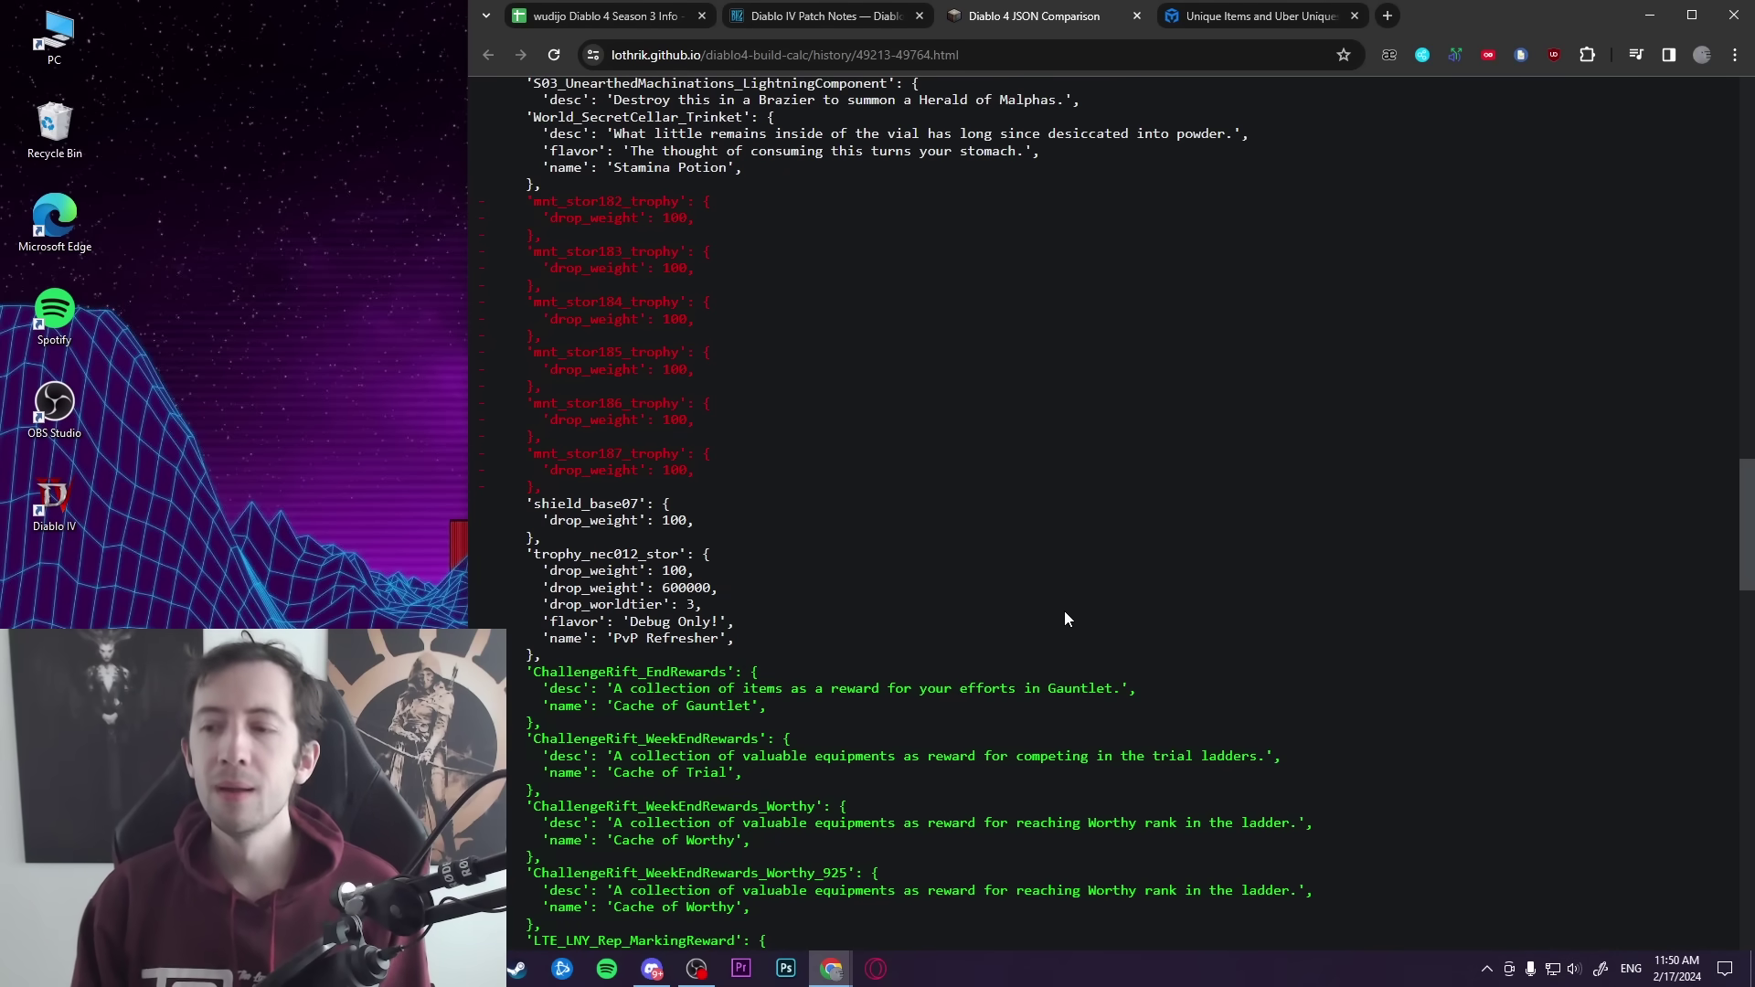
pyautogui.click(1676, 968)
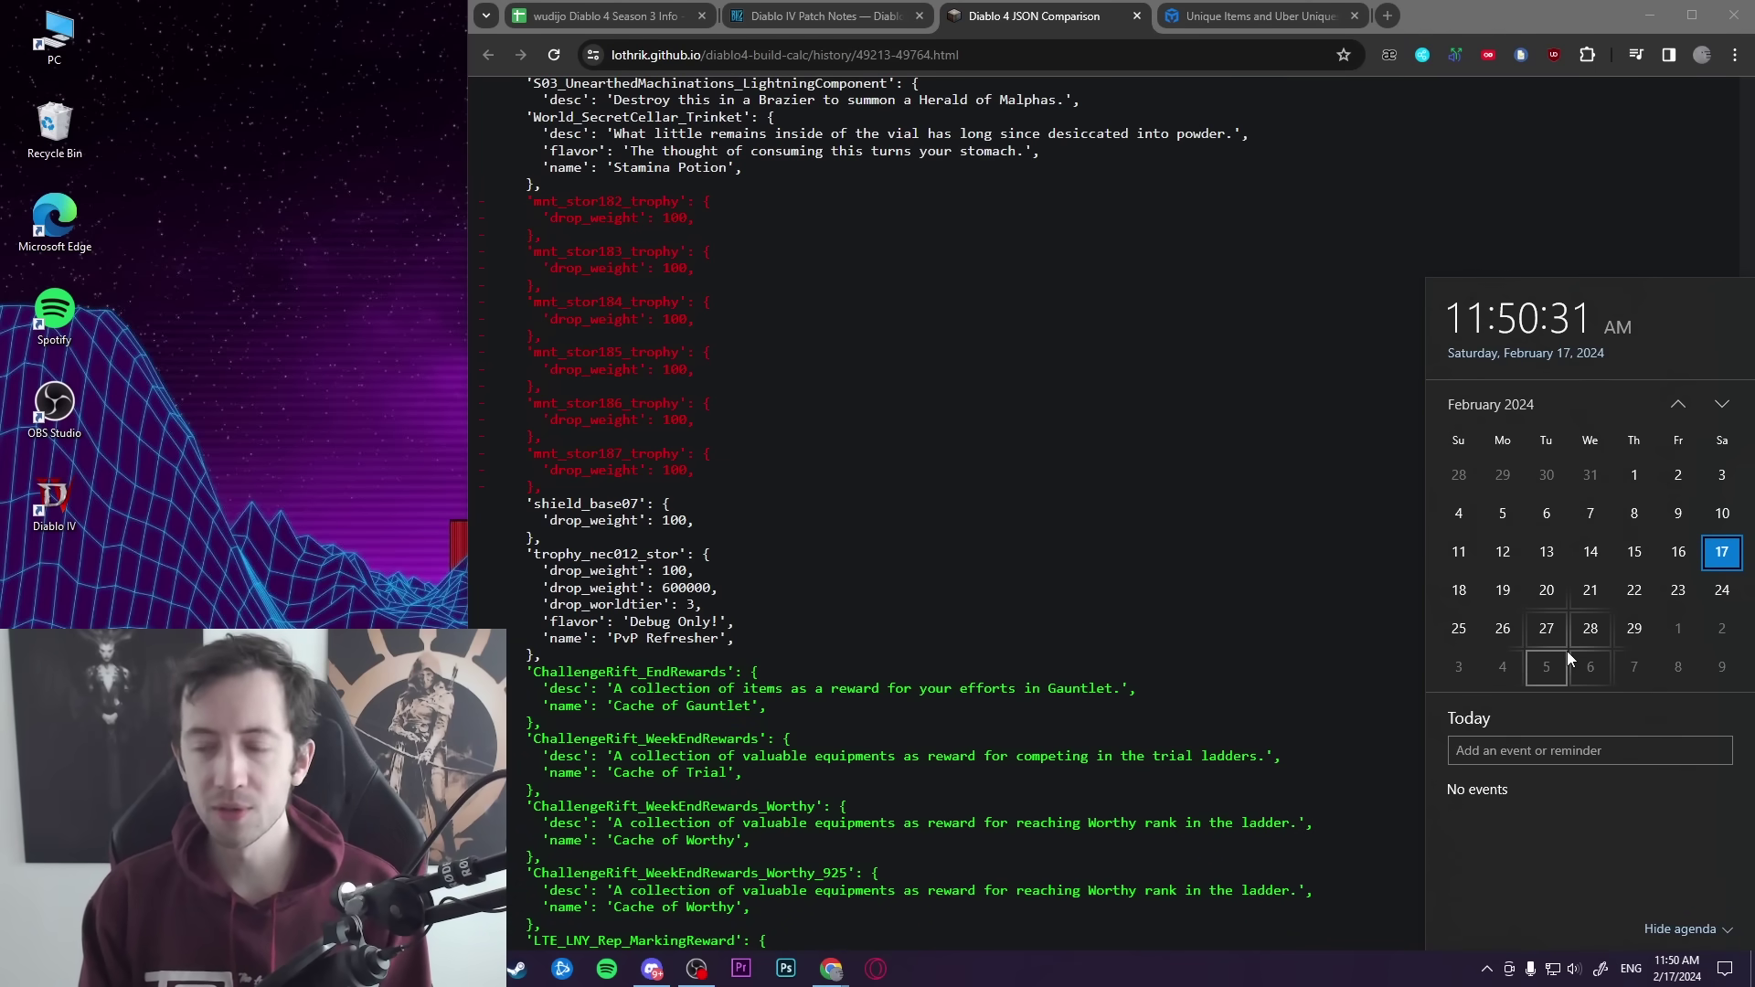
pyautogui.click(1194, 546)
pyautogui.scroll(5, 1194, 546)
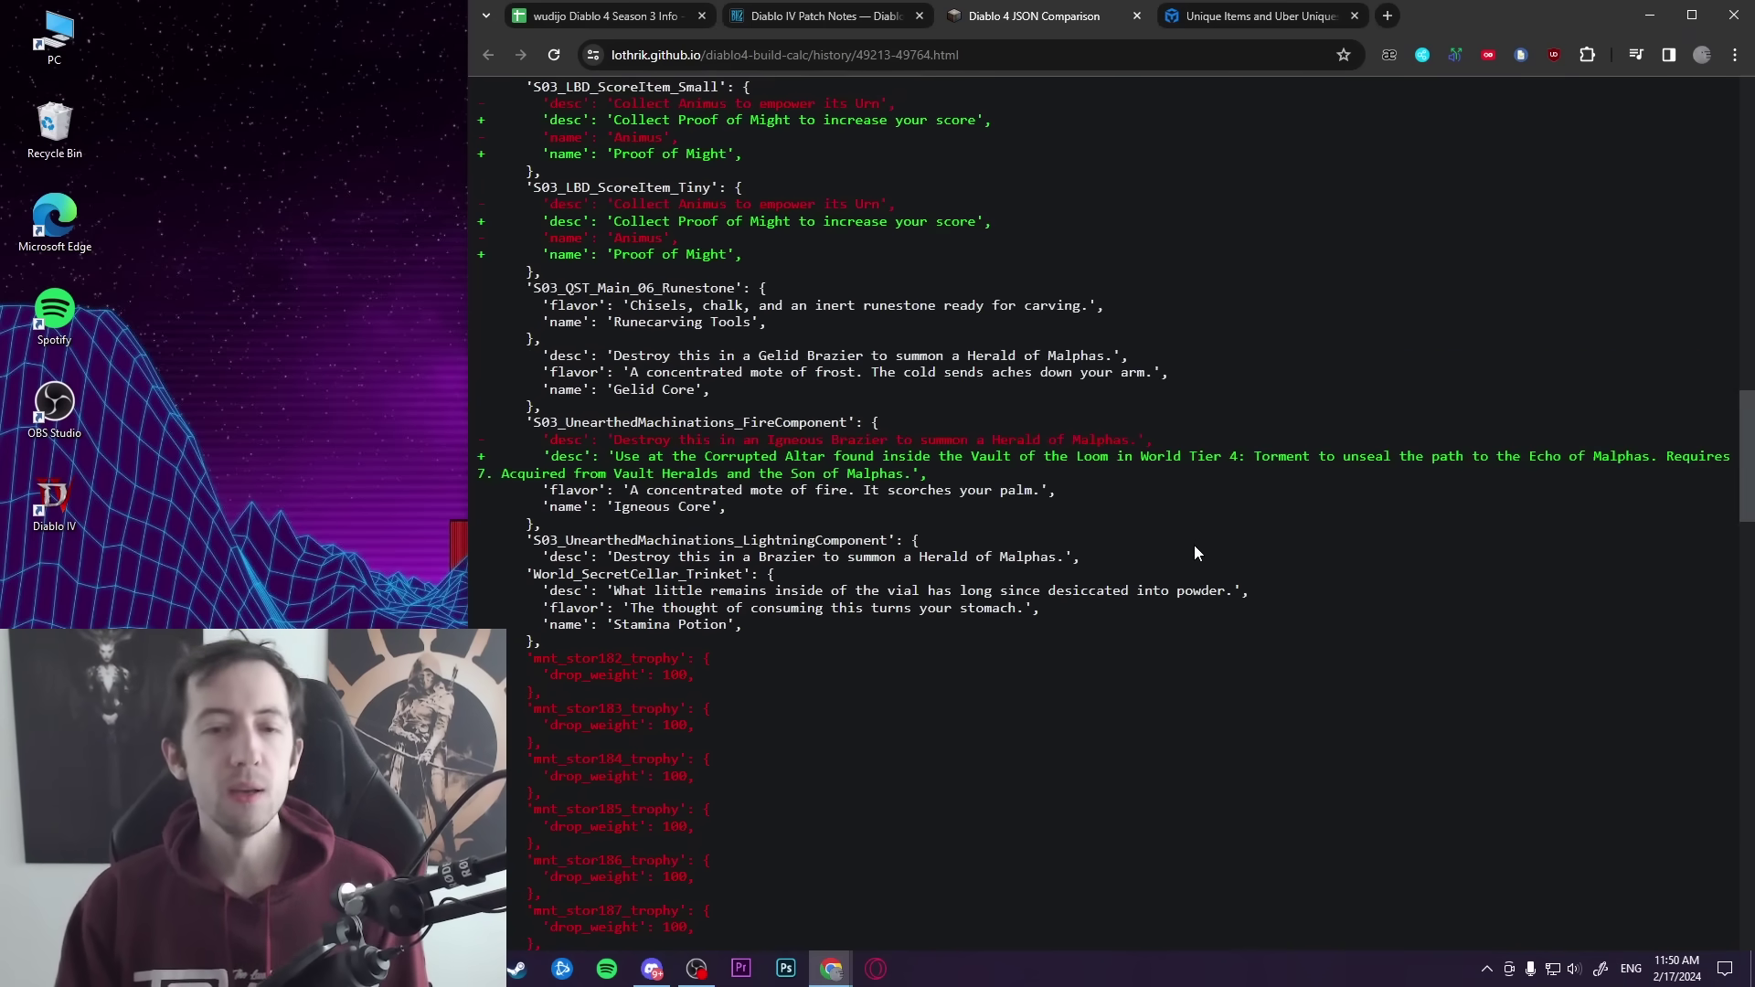
pyautogui.scroll(7, 1189, 494)
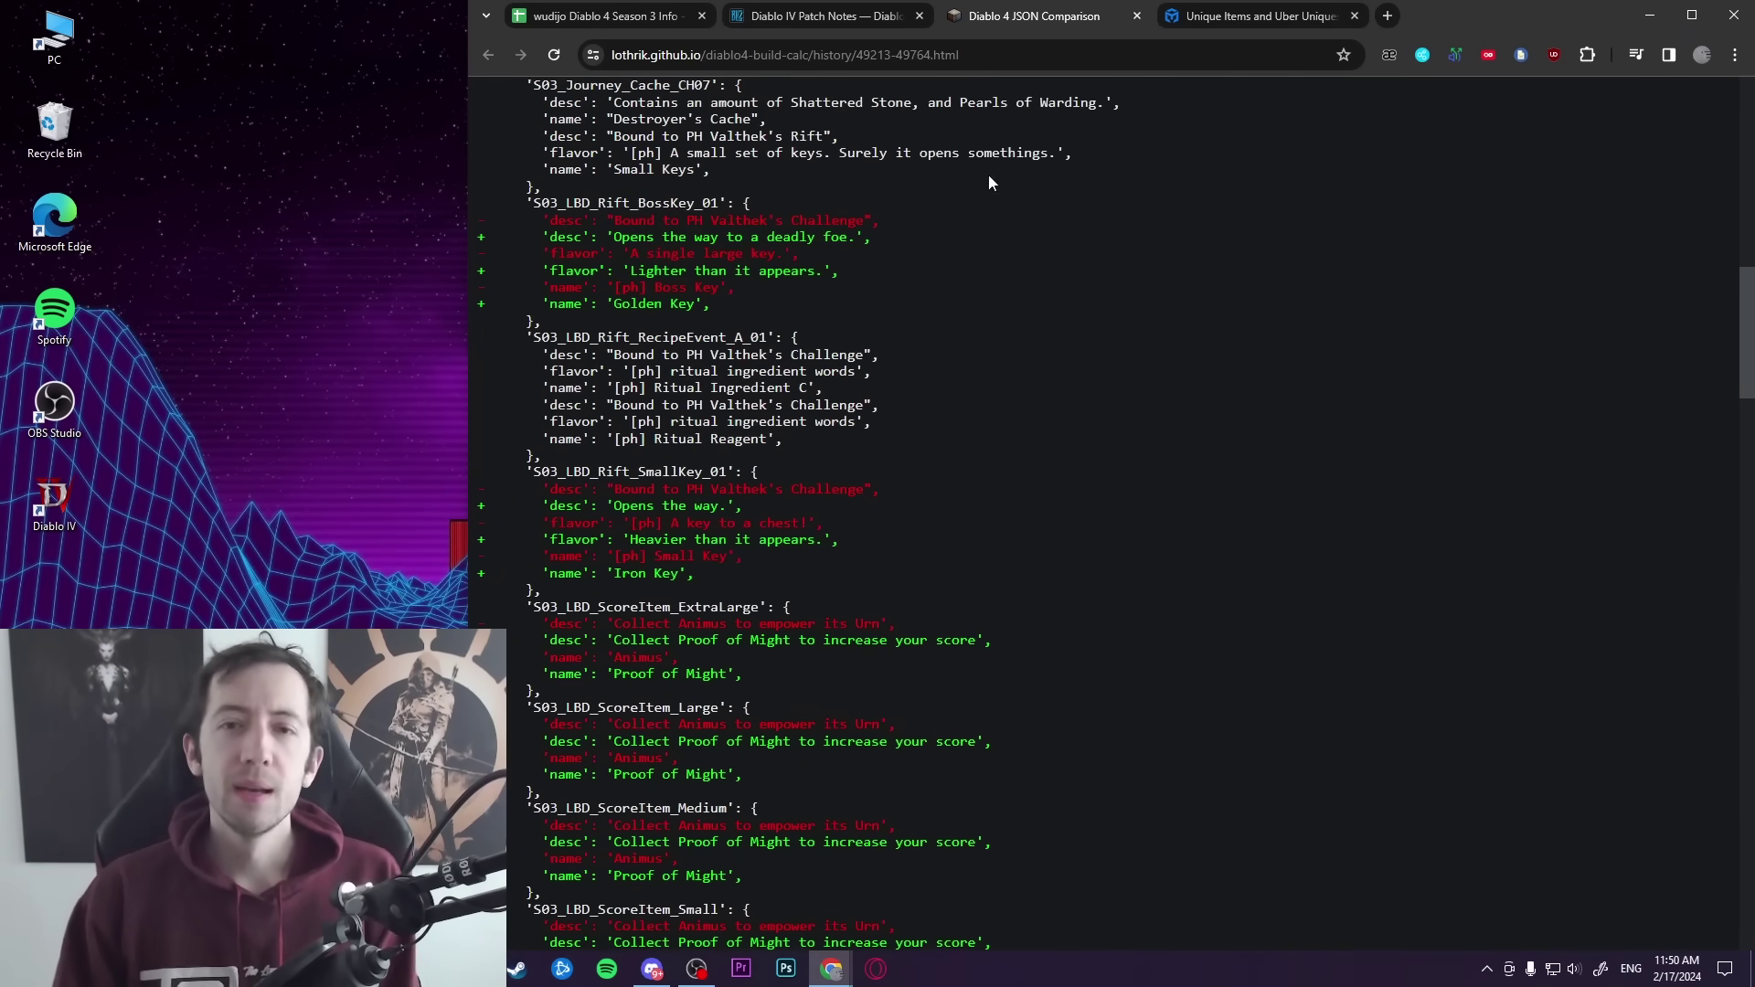
# Return to the Uber Drop Rate Calc sheet and bring the generic Uniques weight list at its start into view
pyautogui.click(661, 19)
pyautogui.press('Right')
pyautogui.press('Right')
pyautogui.press('Up')
pyautogui.press('Up')
pyautogui.press('Up')
pyautogui.press('Up')
pyautogui.press('Up')
pyautogui.press('Up')
pyautogui.press('Up')
pyautogui.press('Up')
pyautogui.press('Up')
pyautogui.press('Up')
pyautogui.press('Up')
pyautogui.press('Up')
pyautogui.press('Up')
pyautogui.press('Up')
pyautogui.press('Up')
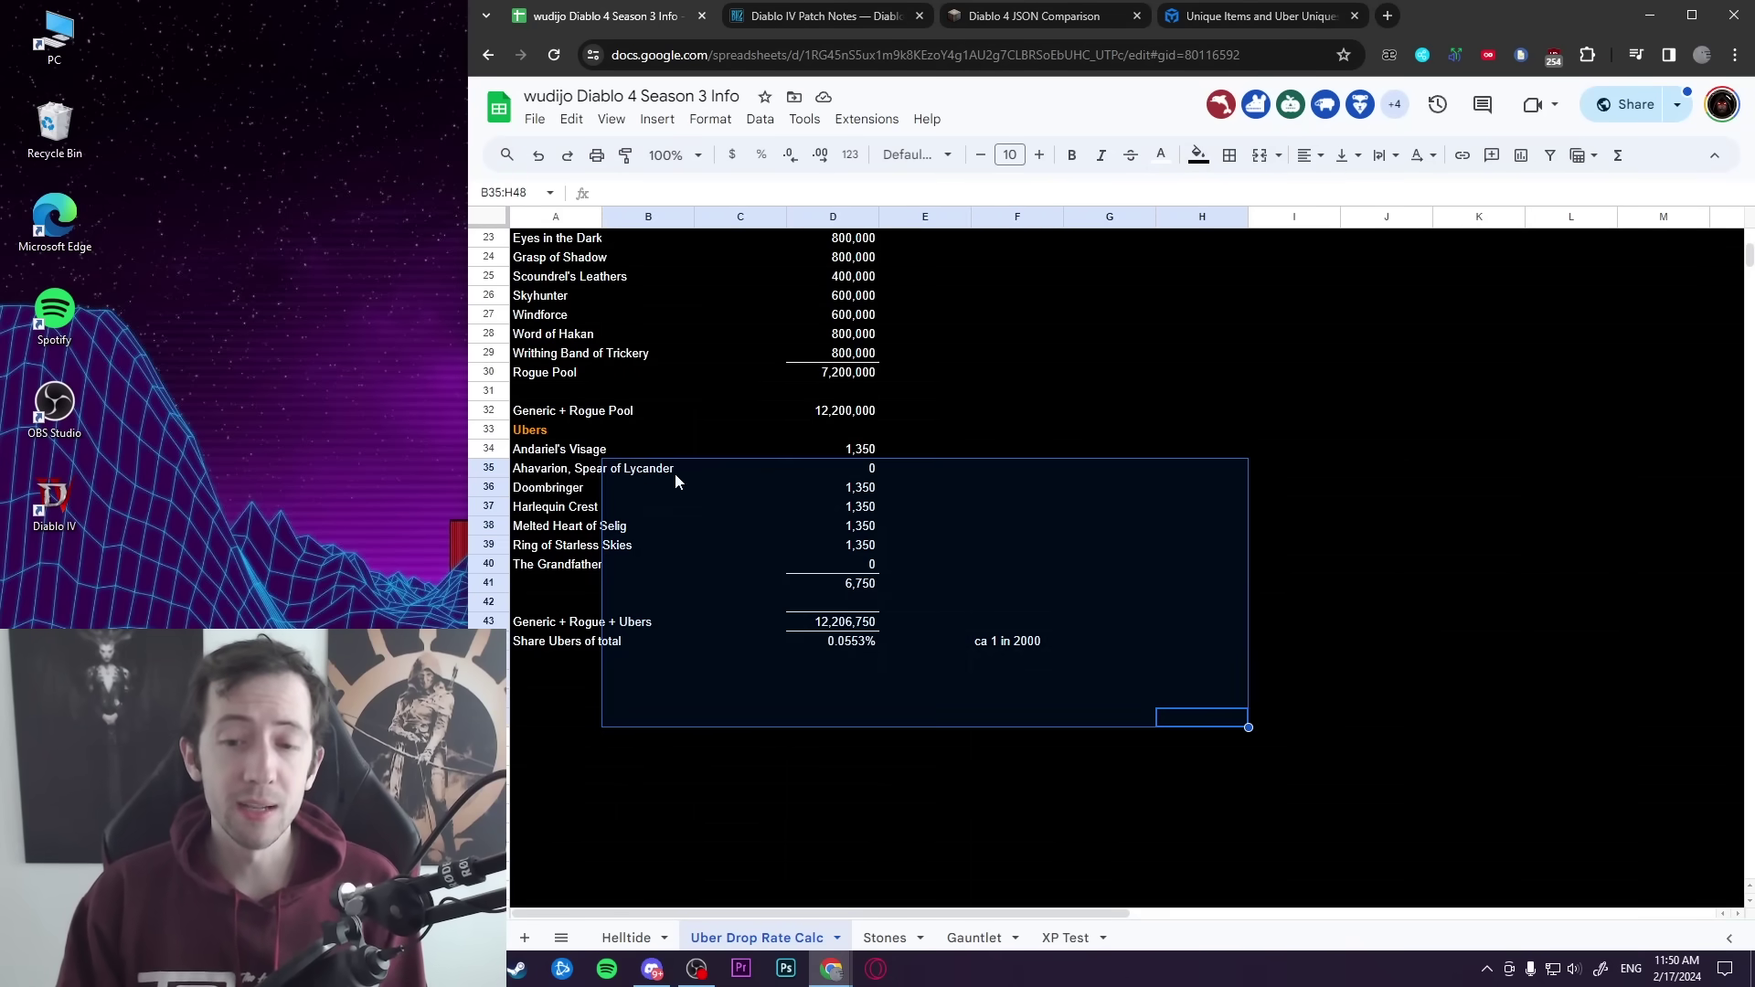
pyautogui.moveTo(1294, 526); pyautogui.dragTo(640, 816)
pyautogui.press('Up')
pyautogui.press('Up')
pyautogui.press('Up')
pyautogui.press('Up')
pyautogui.press('Up')
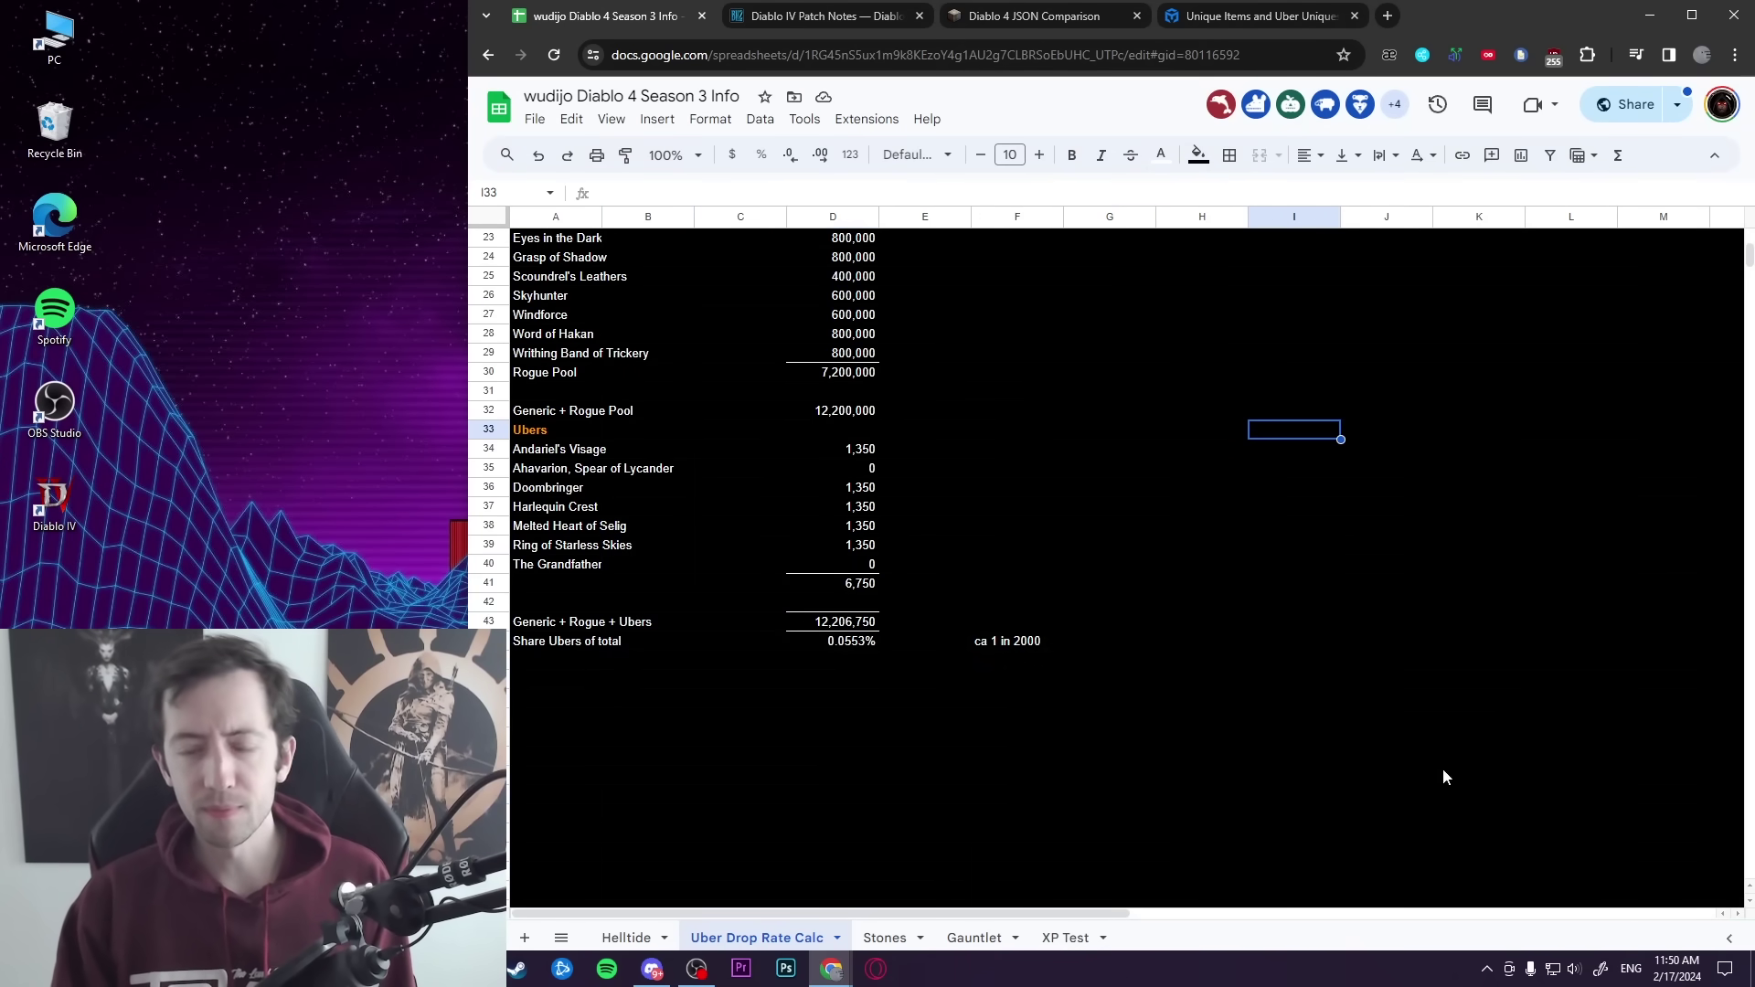
pyautogui.scroll(5, 1287, 764)
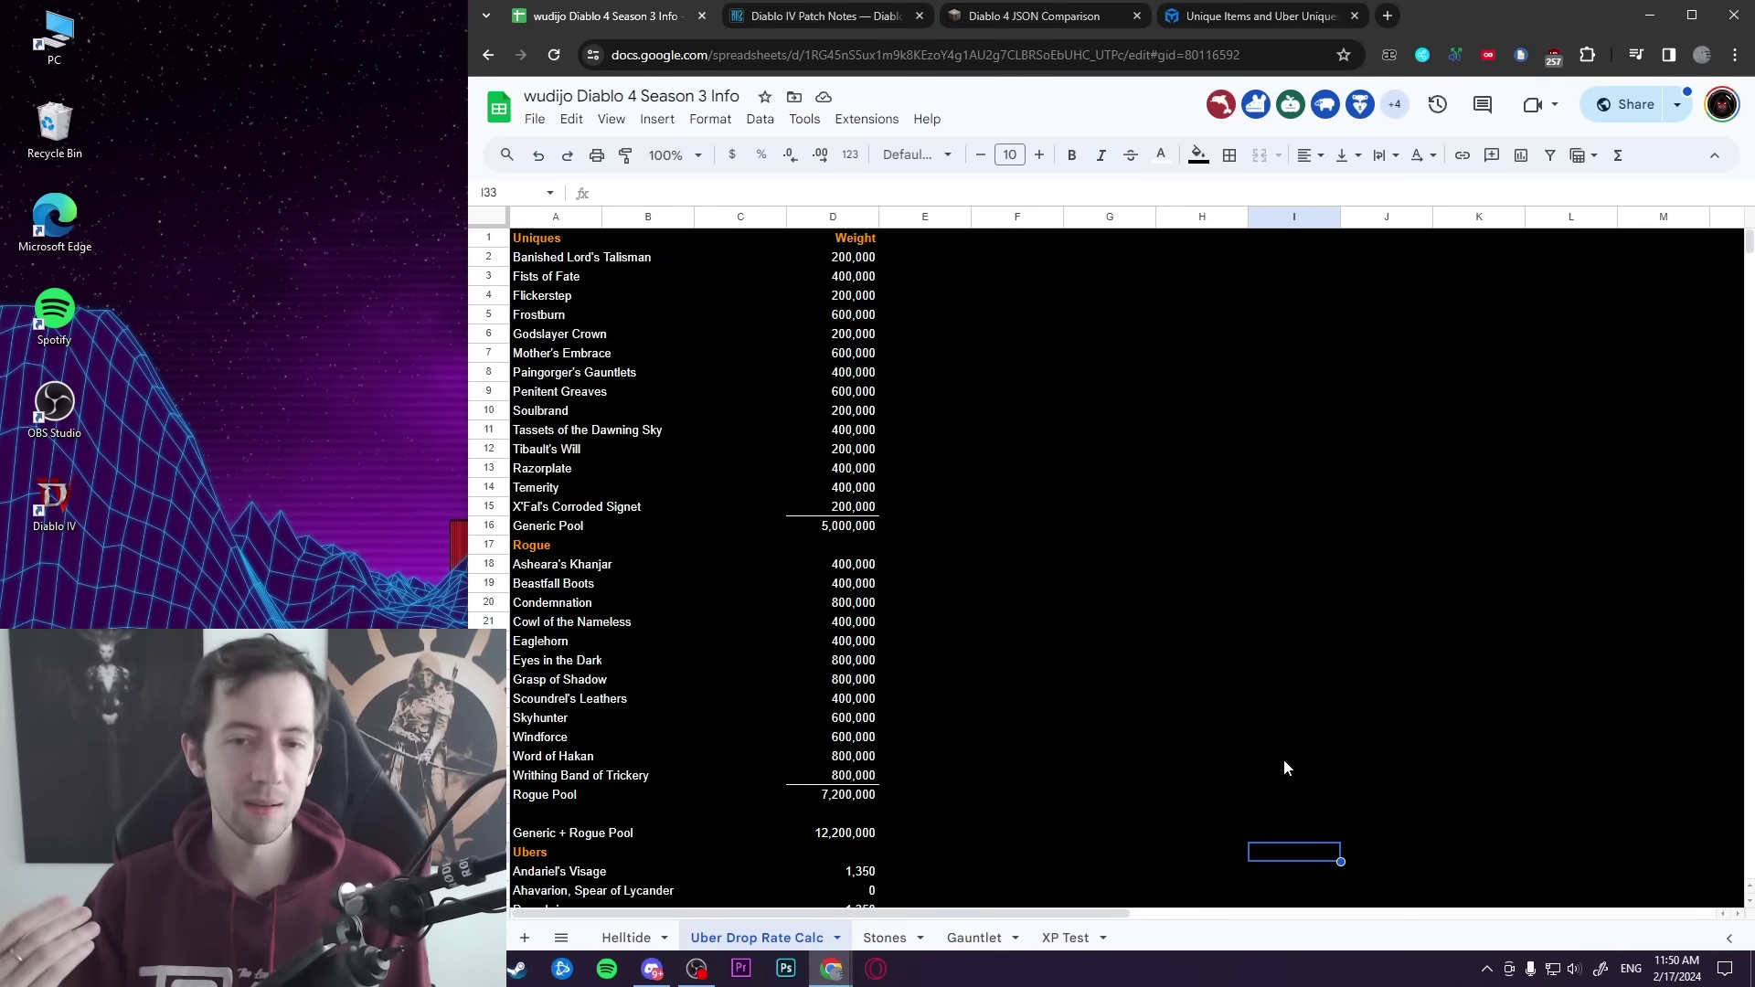